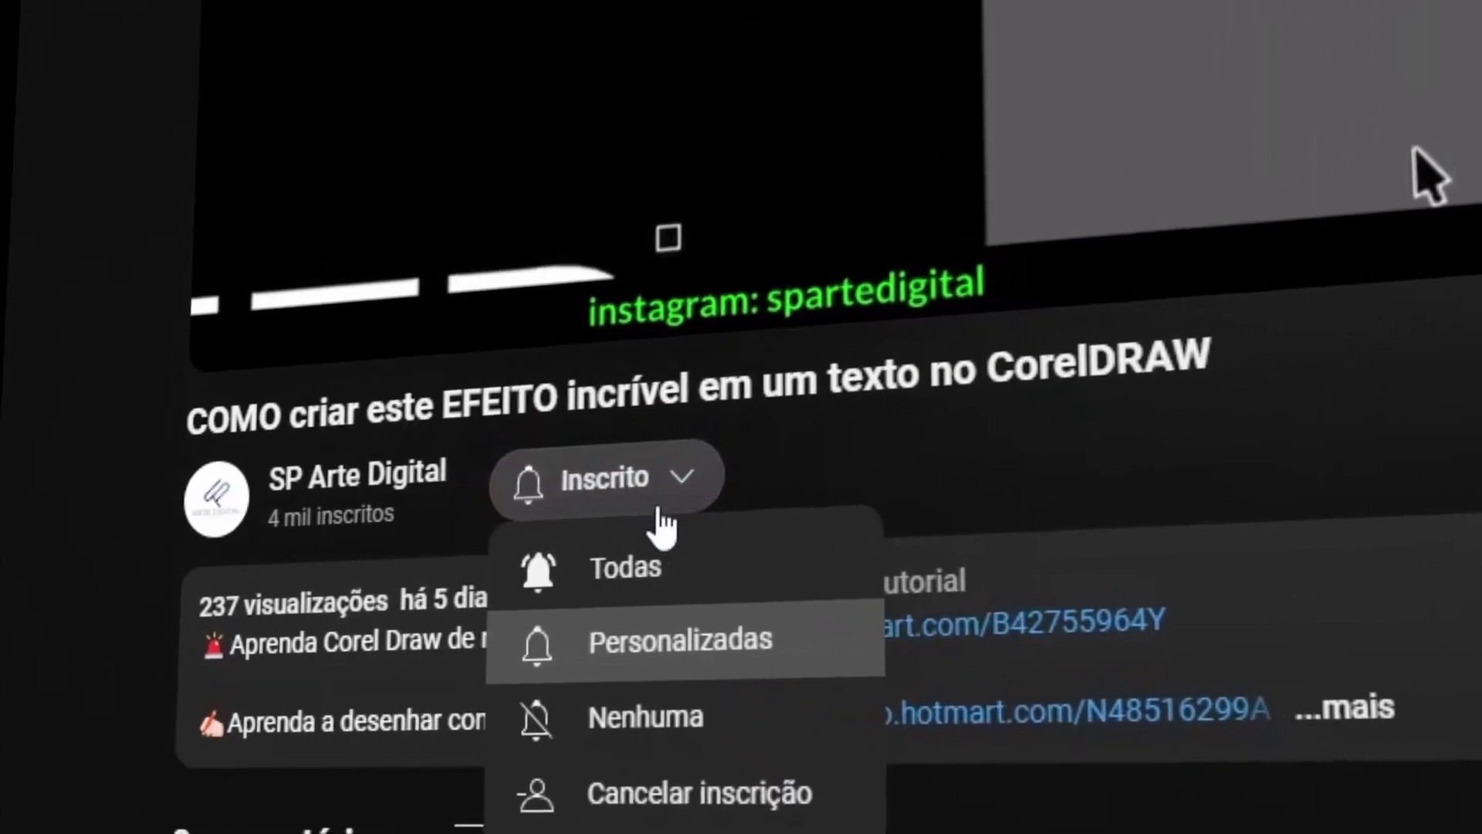
- Set the SP Arte Digital channel's notifications to Todas and browse its list of uploaded videos
left_click(571, 579)
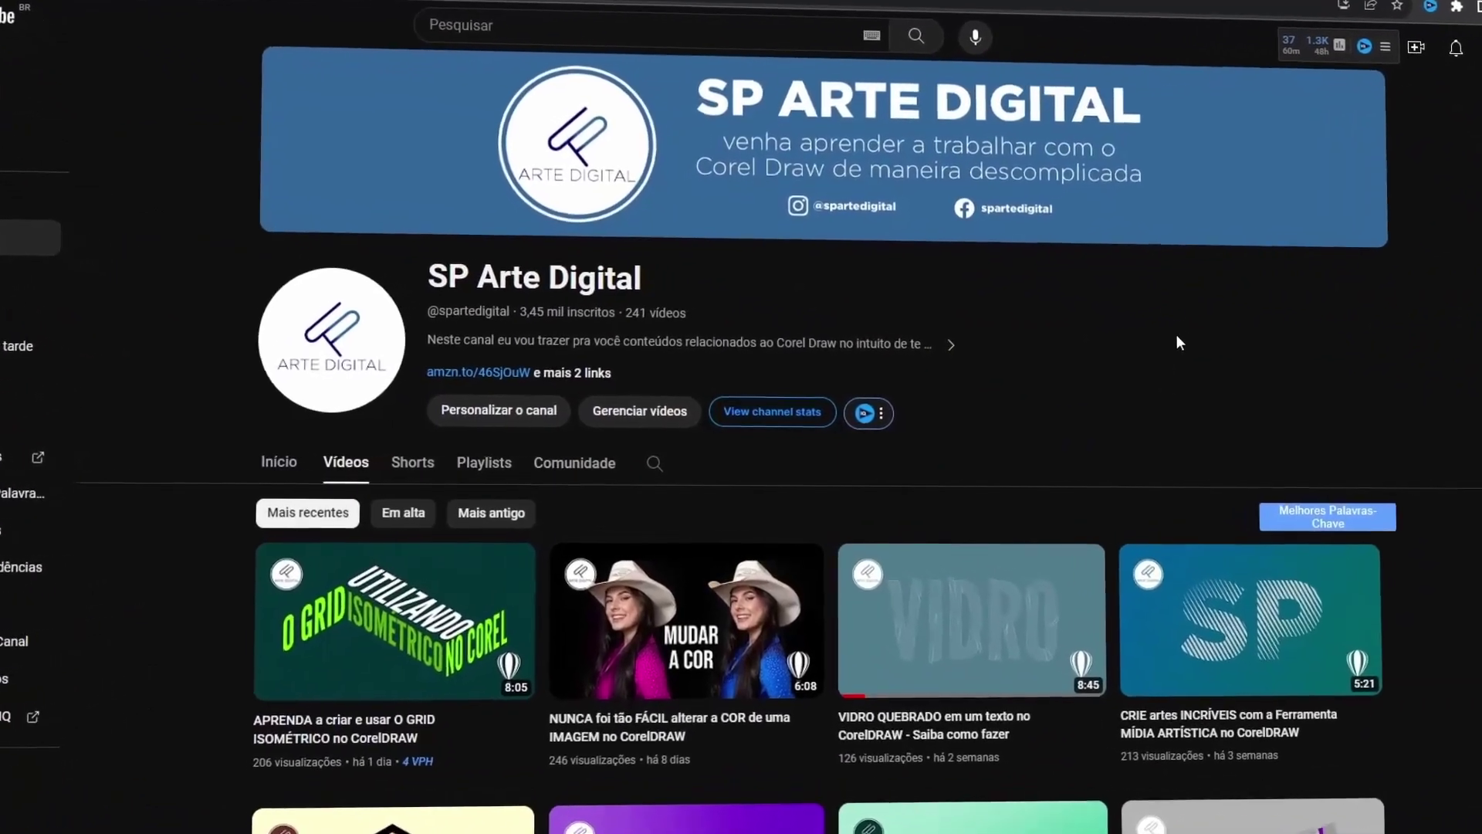
scroll(1250, 327, "down", 3)
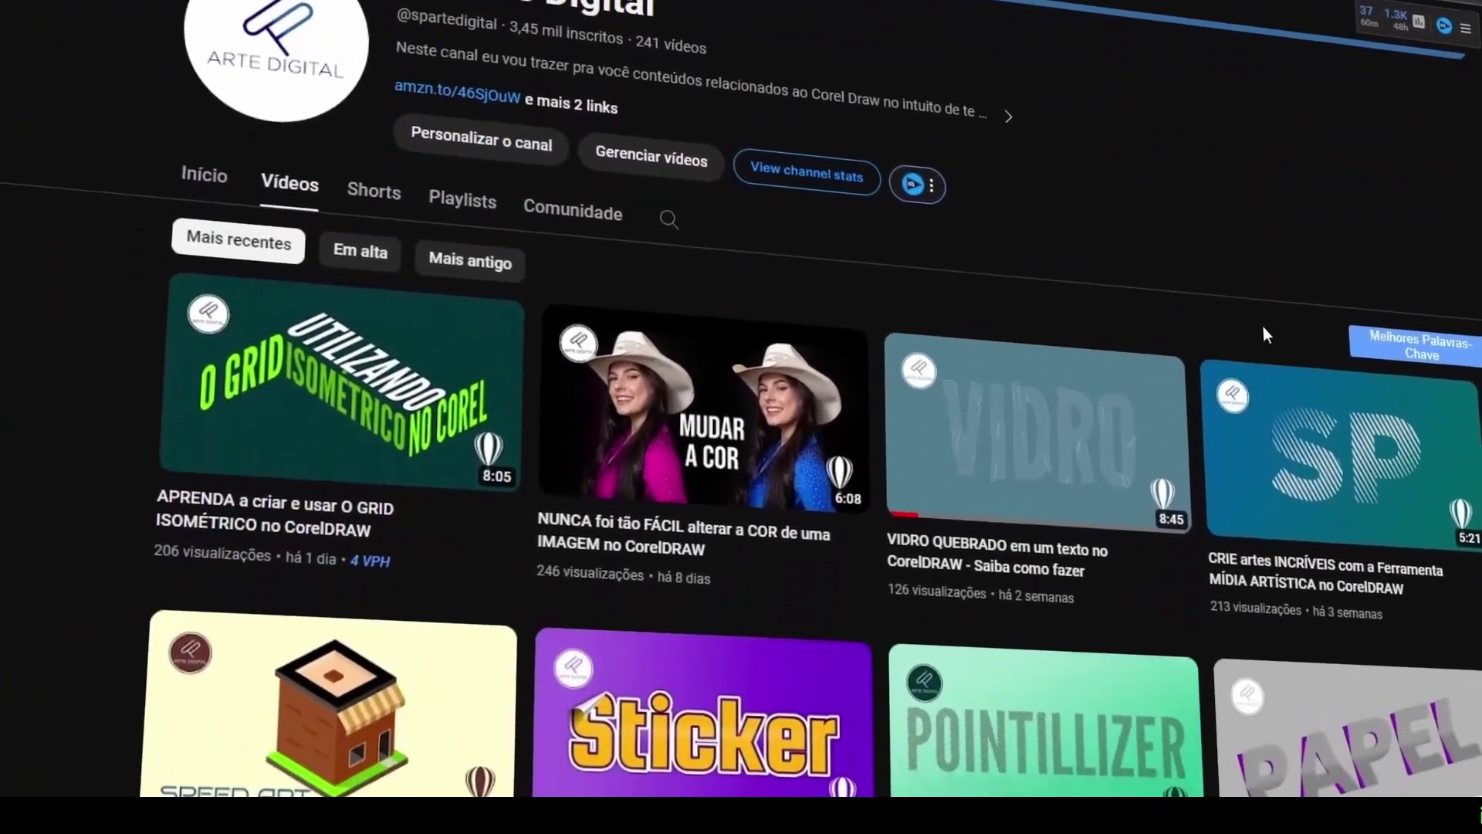
scroll(1284, 331, "down", 3)
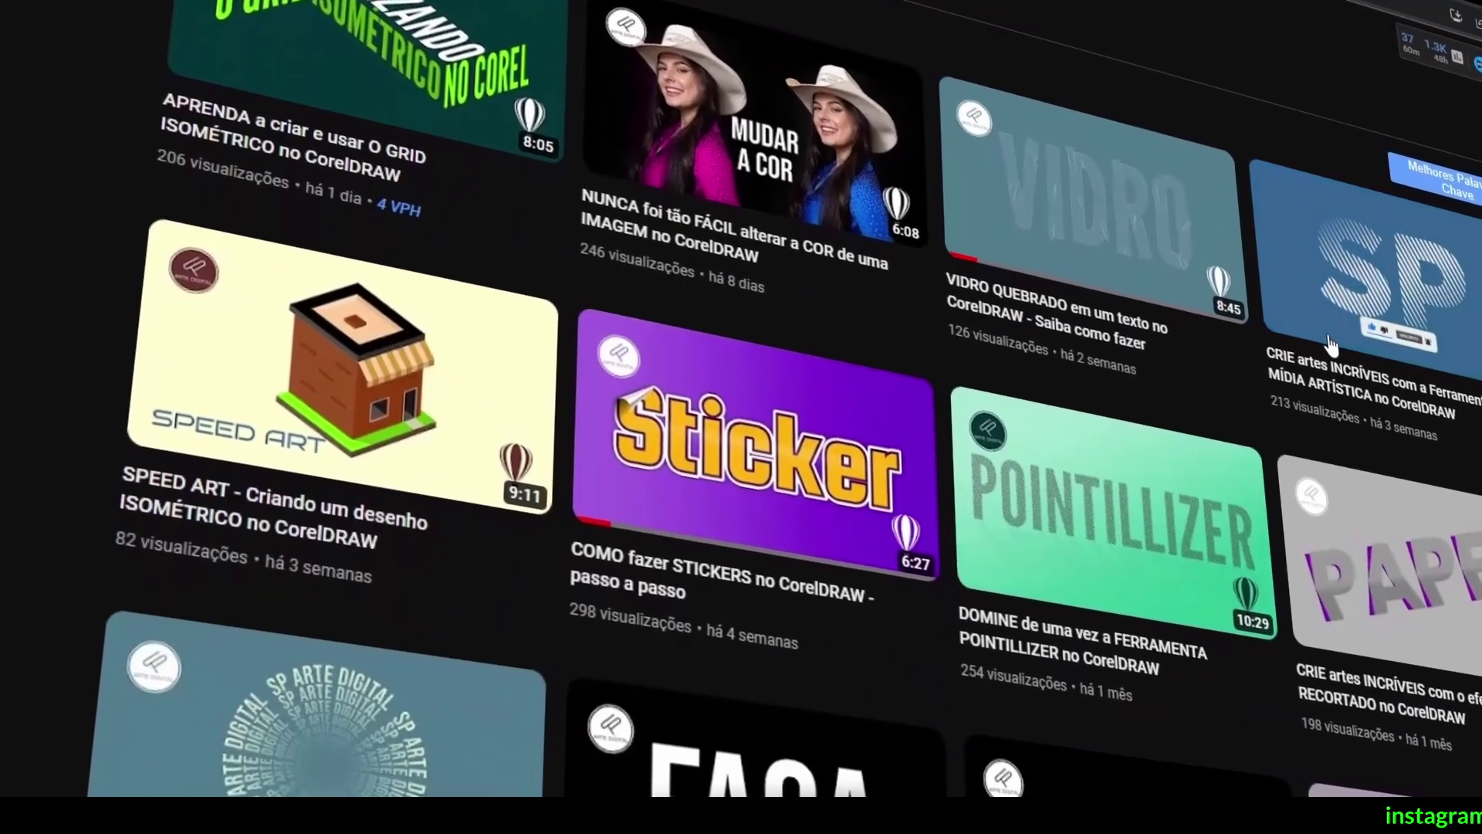
scroll(1343, 336, "down", 5)
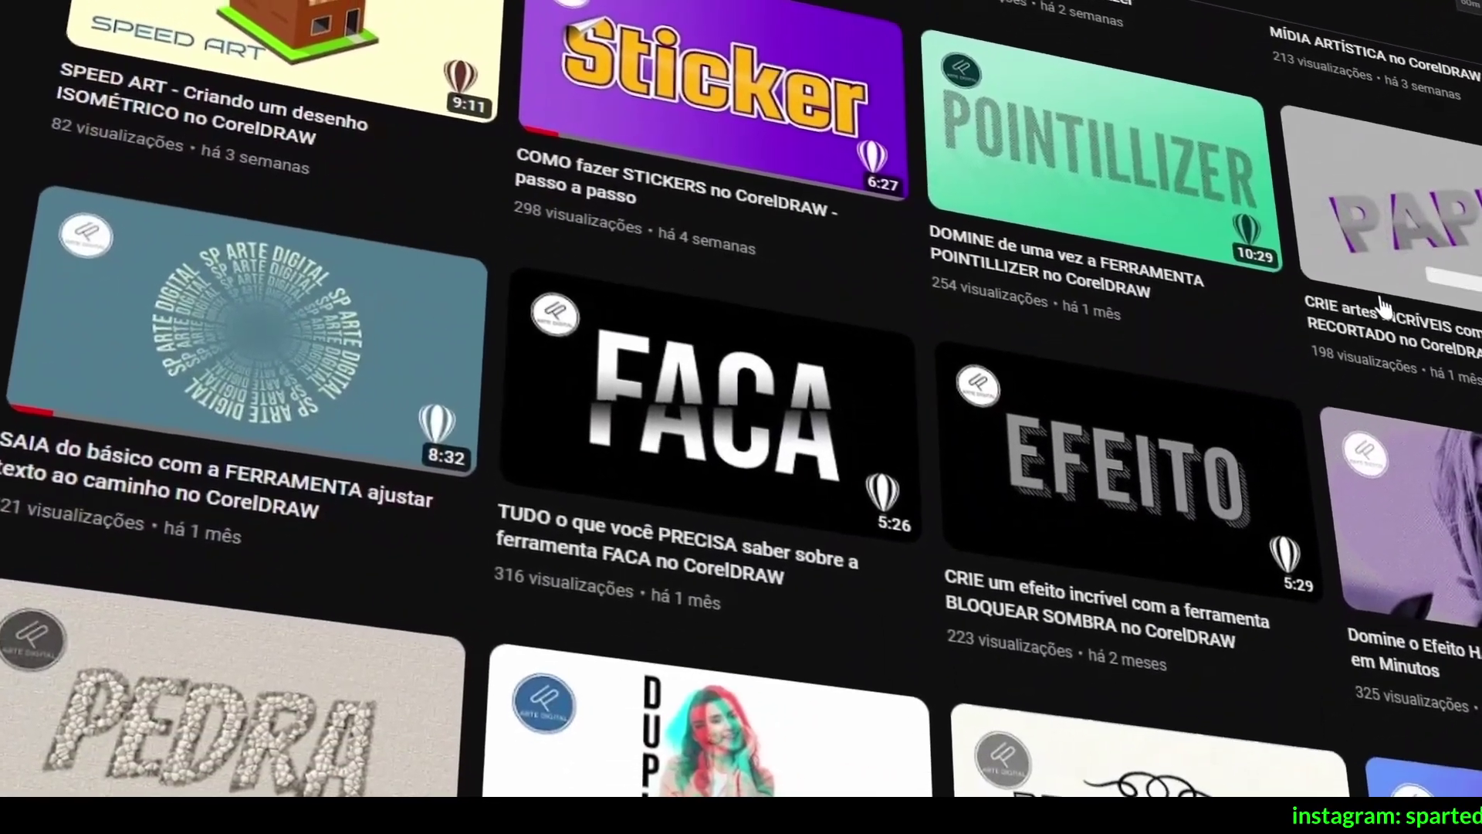
scroll(1373, 317, "down", 5)
scroll(1387, 223, "down", 6)
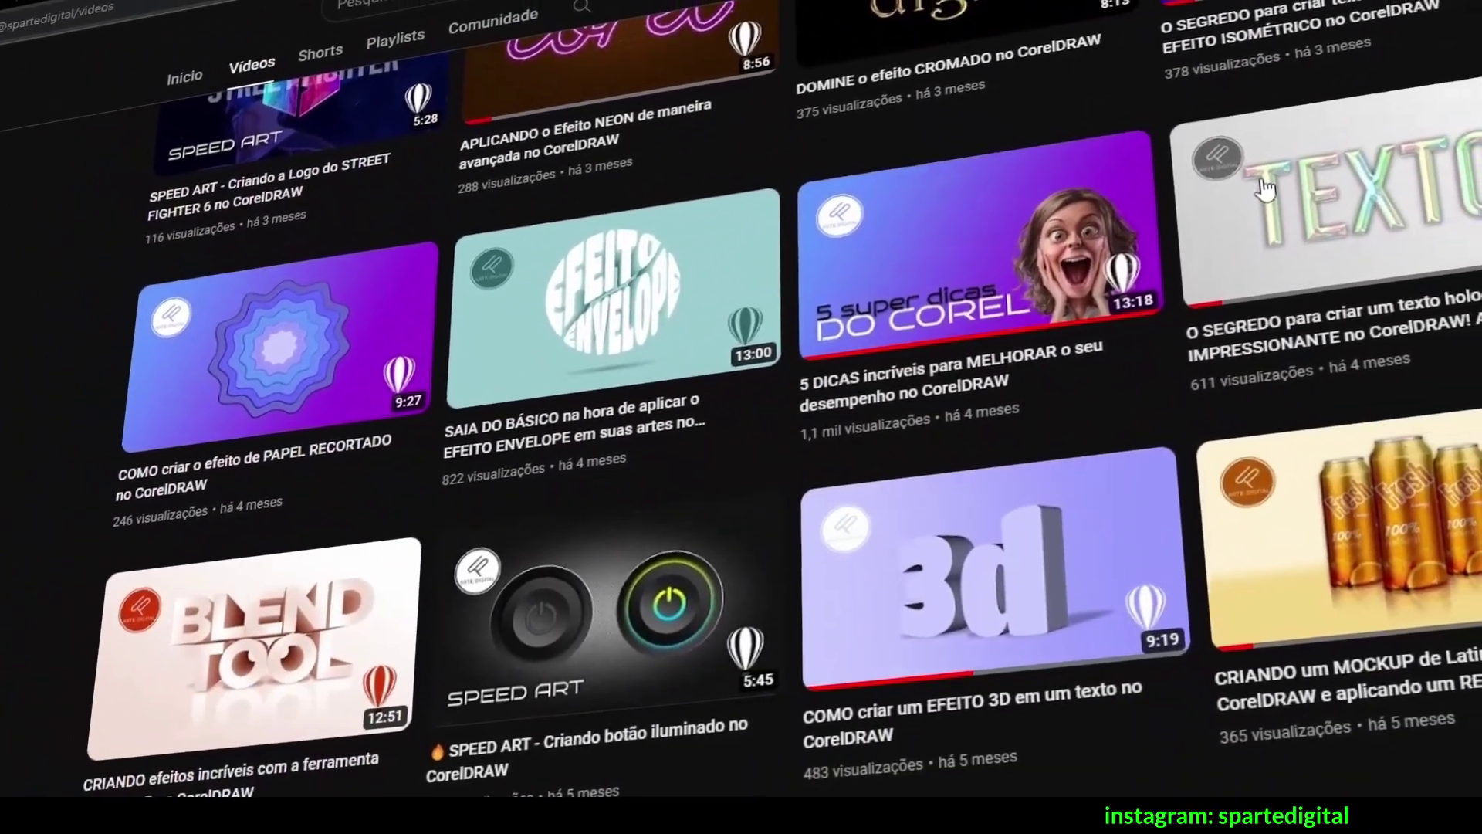
scroll(1288, 183, "down", 6)
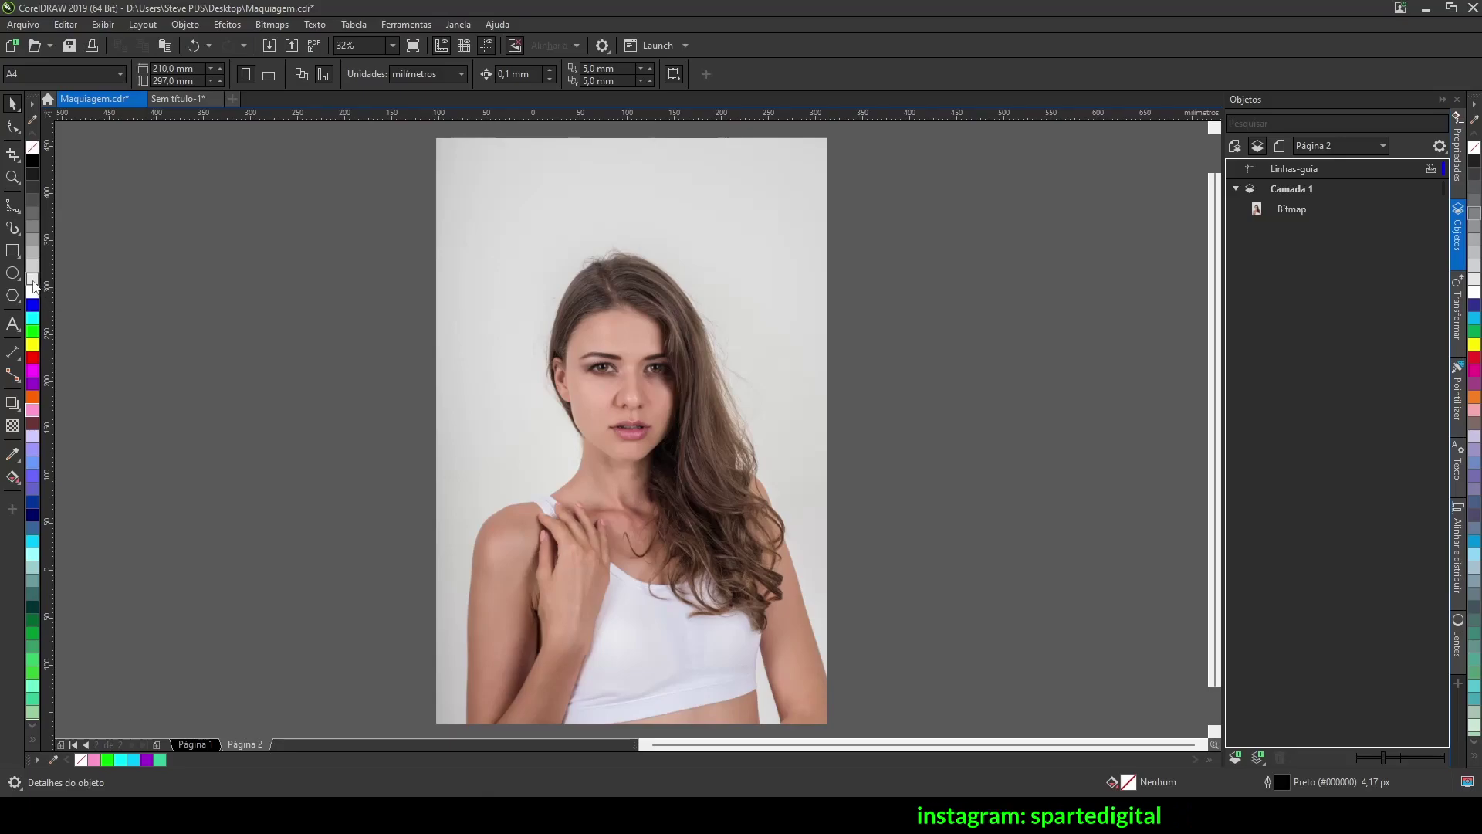
- Draw a closed B-Spline curve about 40 mm wide and 46 mm high around the cheek beside the visible ear
left_click(11, 205)
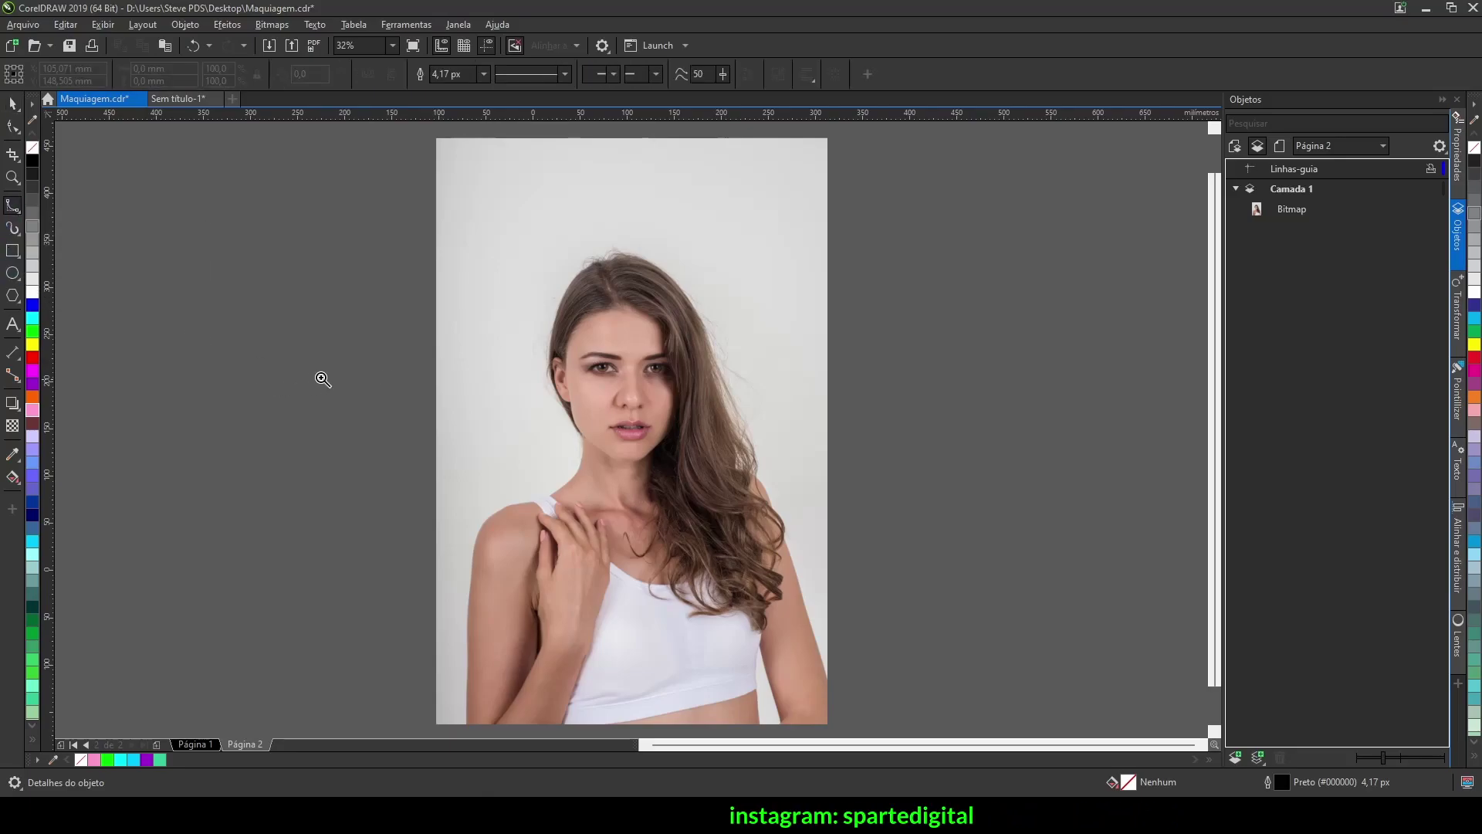
left_click_drag(533, 251, 687, 466)
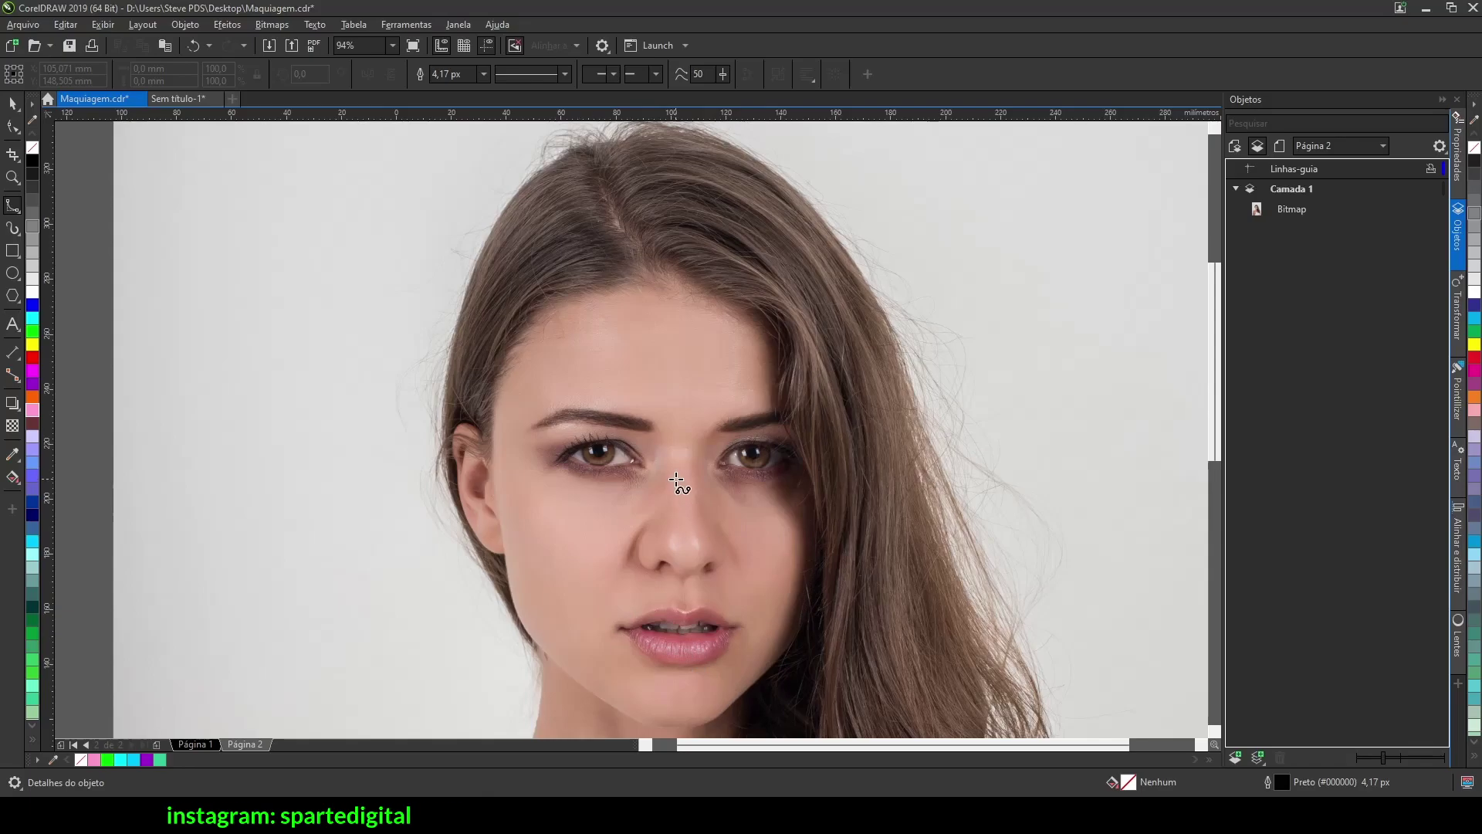
scroll(679, 471, "up", 3)
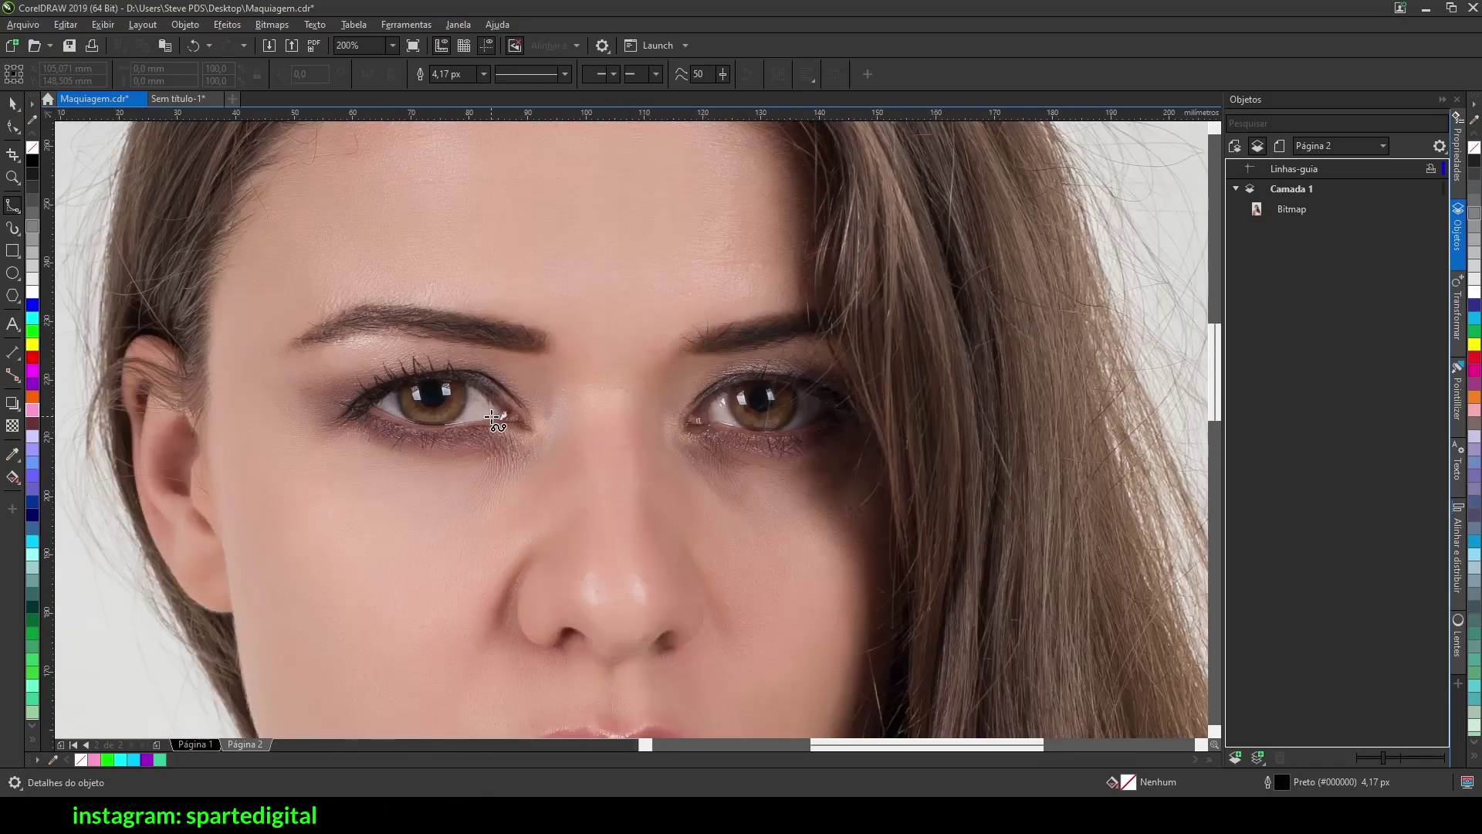
scroll(629, 434, "up", 1)
scroll(625, 436, "down", 1)
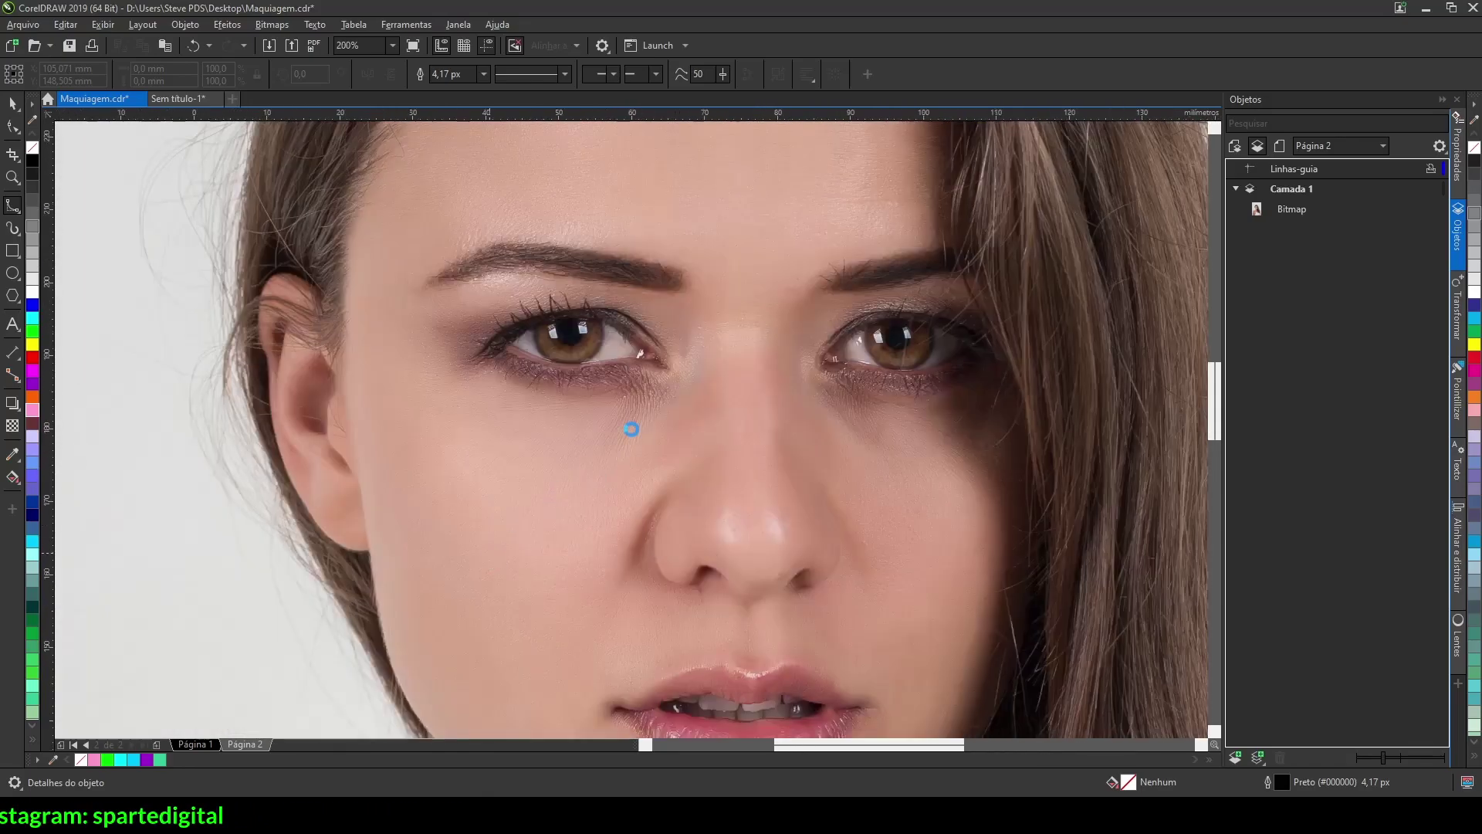
scroll(635, 430, "down", 3)
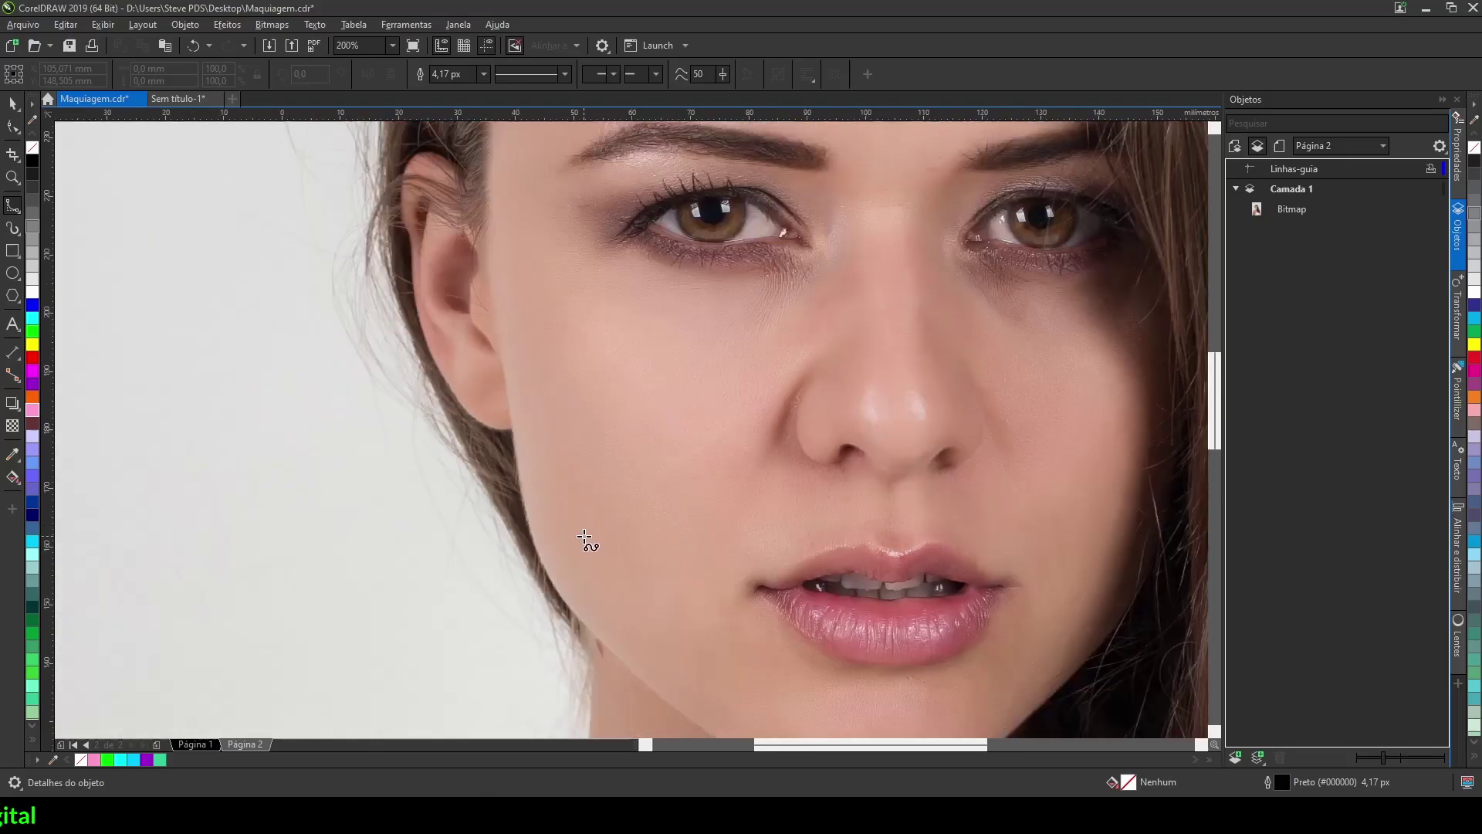
left_click(533, 341)
left_click(701, 348)
left_click(766, 387)
left_click(771, 458)
left_click(720, 538)
left_click(679, 572)
left_click(636, 570)
left_click(594, 546)
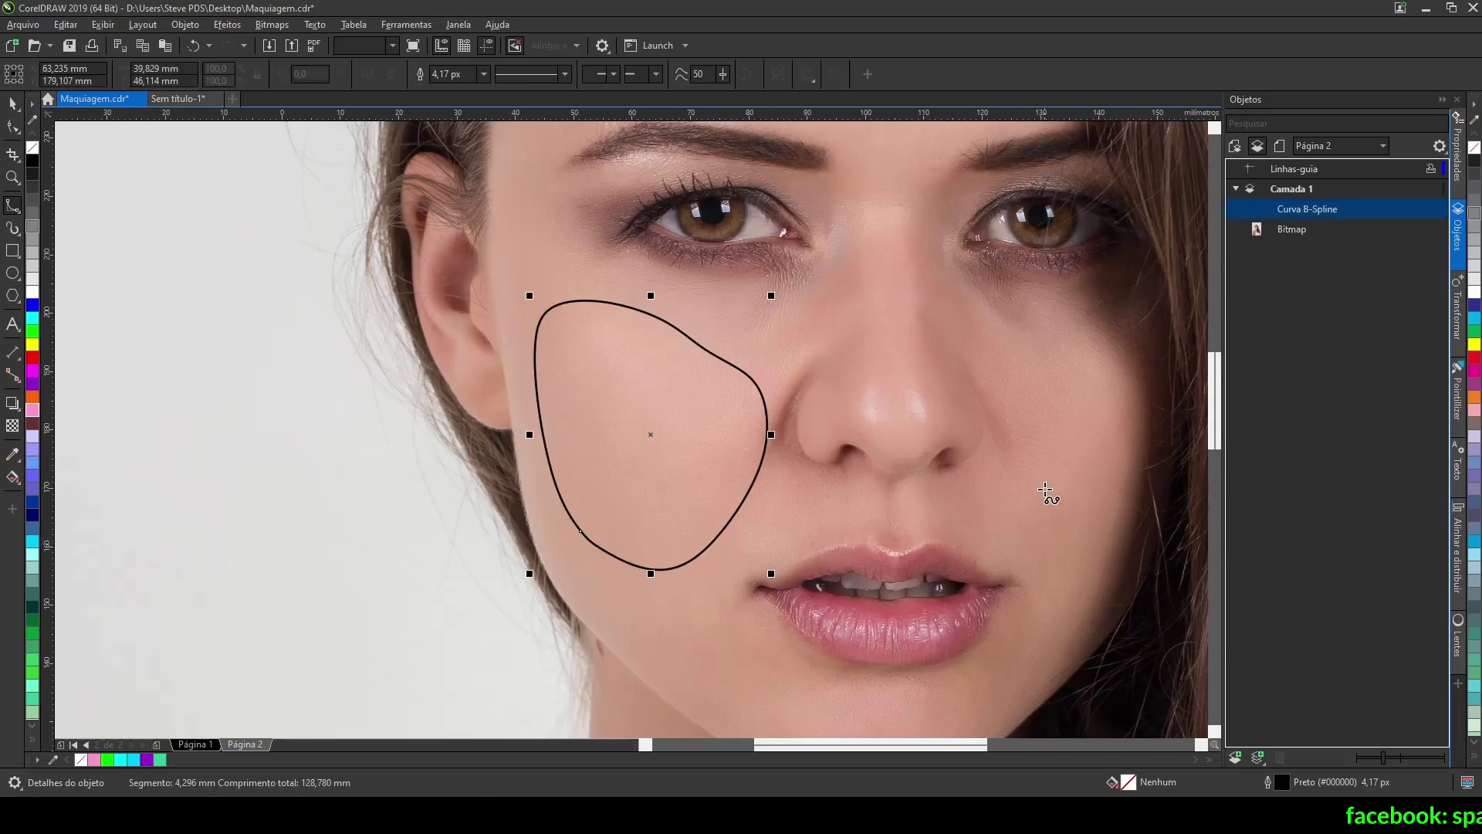
- Draw a second closed B-Spline curve around the shaded cheek on the hair side of the face
left_click(990, 367)
left_click(1039, 338)
left_click(1070, 330)
left_click(1125, 338)
left_click(1140, 365)
left_click(1147, 410)
left_click(1148, 470)
left_click(1122, 524)
left_click(1096, 559)
left_click(1056, 552)
left_click(1029, 518)
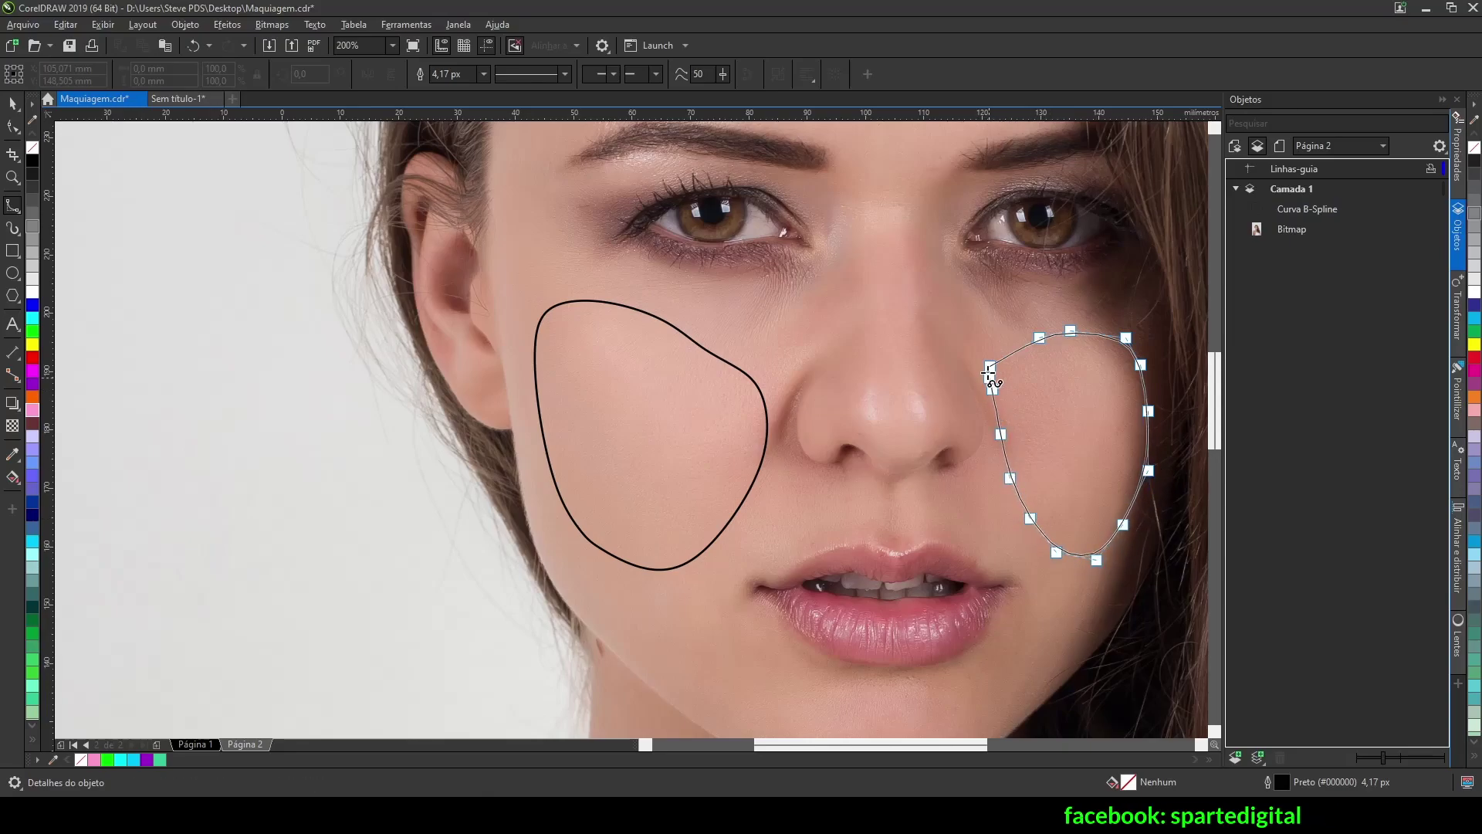
left_click(990, 366)
- Fill both cheek curves together with the pink colour #FF99CC
left_click(13, 103)
left_click(669, 450)
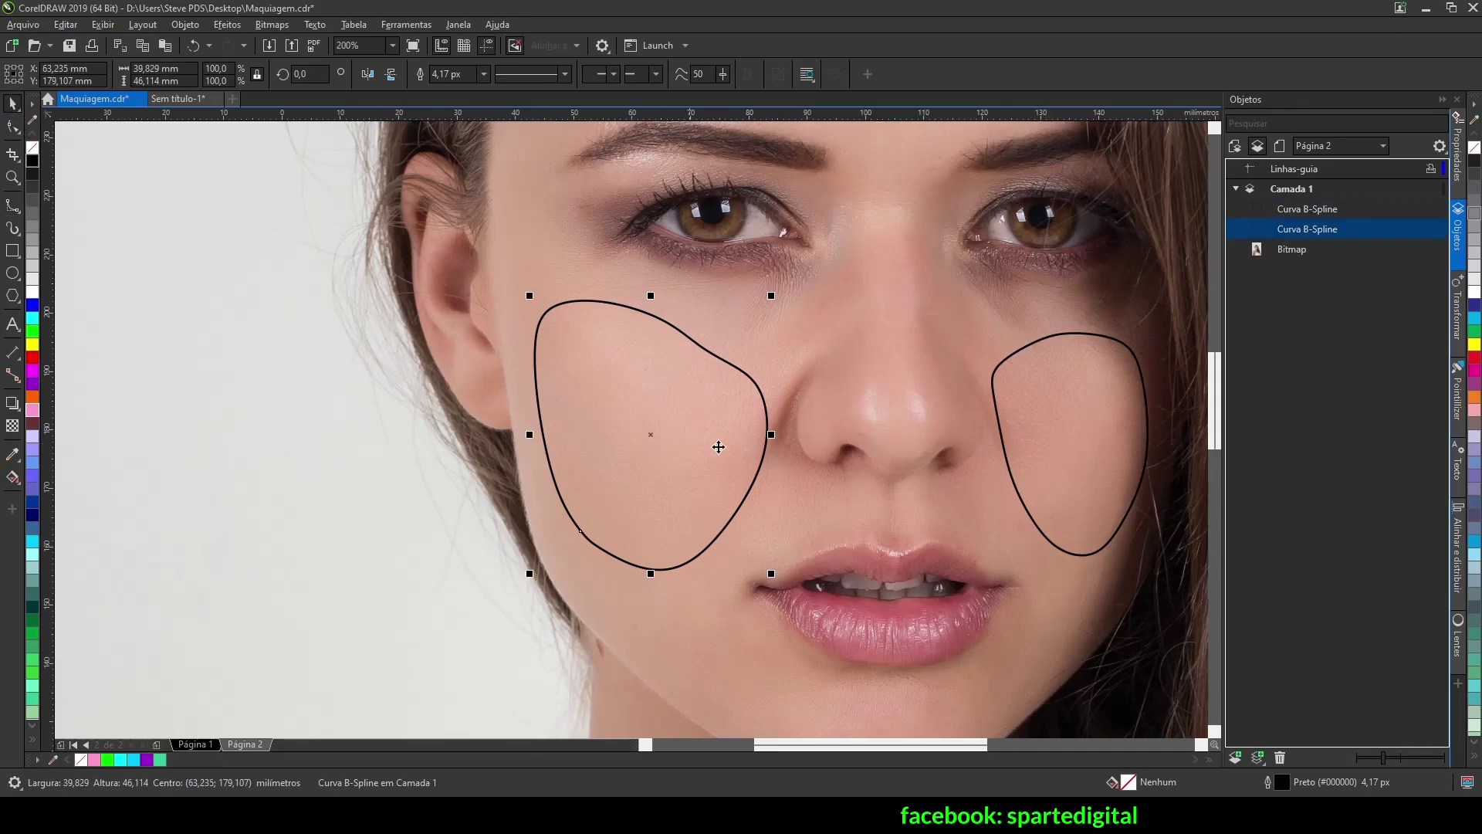
left_click(1068, 442, "shift")
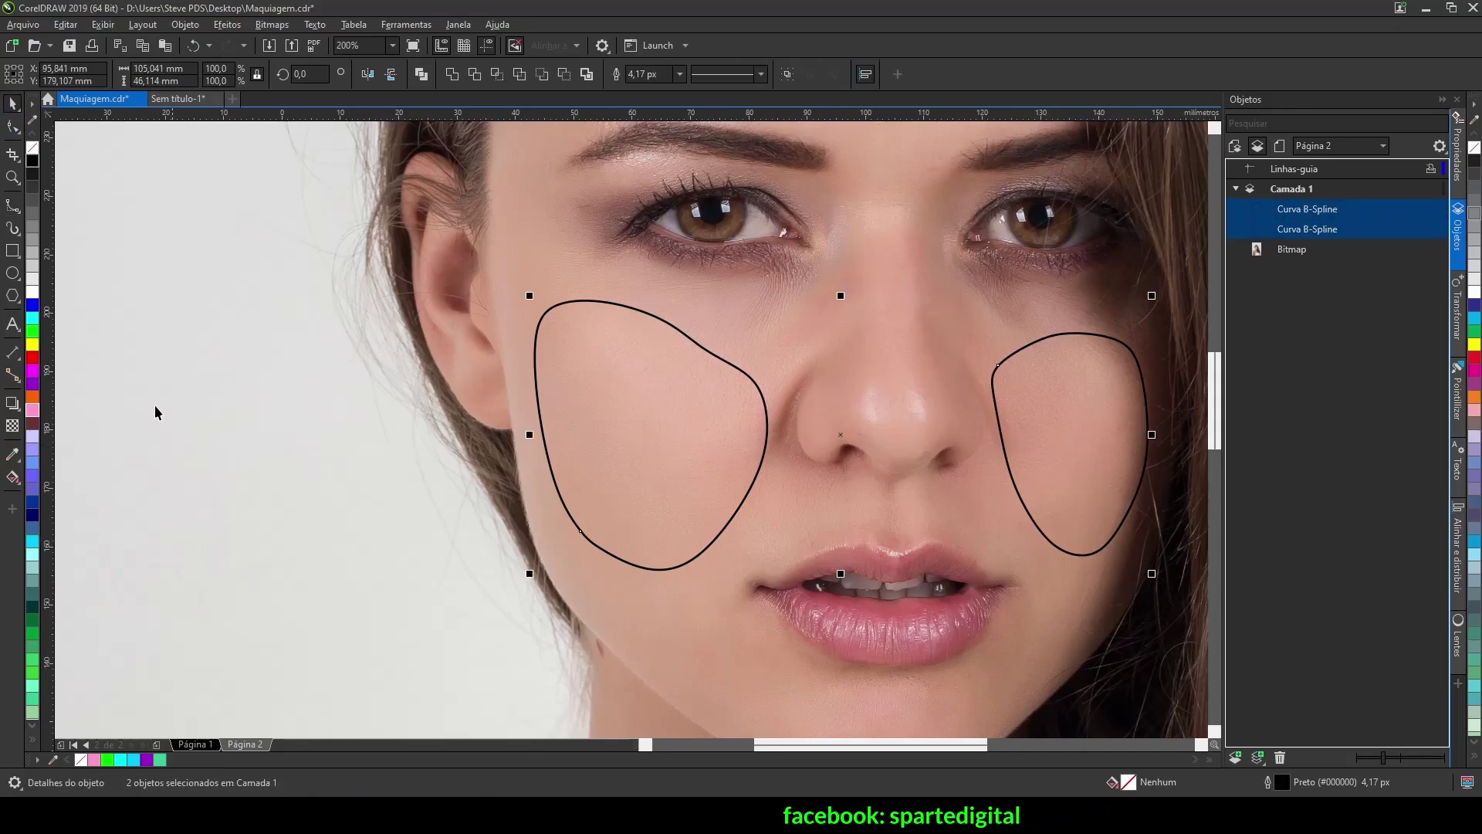
left_click(33, 409)
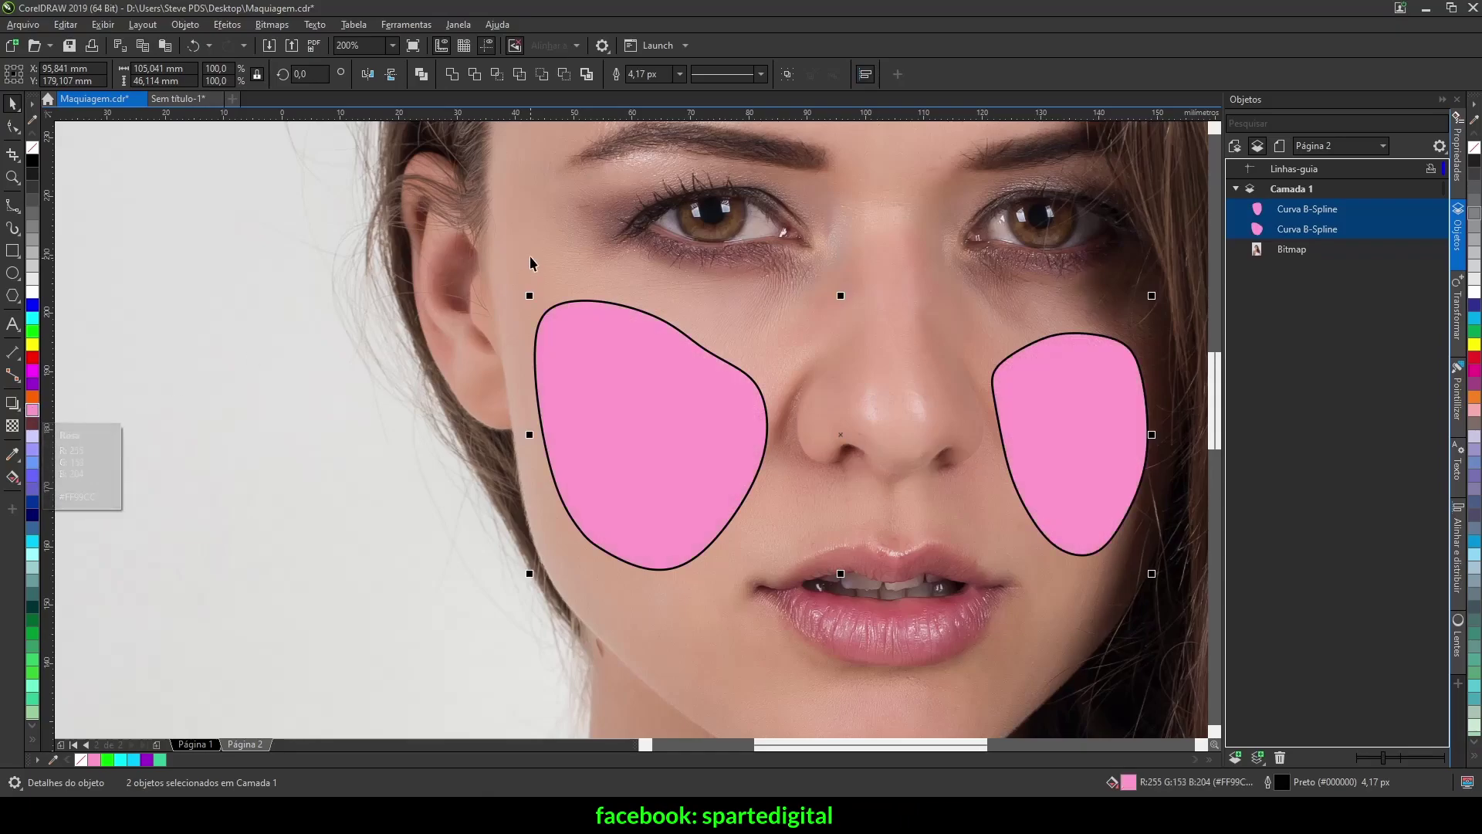
- Remove the outline from both pink cheek shapes by setting it to Nenhum, and group the two shapes
left_click(682, 77)
left_click(645, 93)
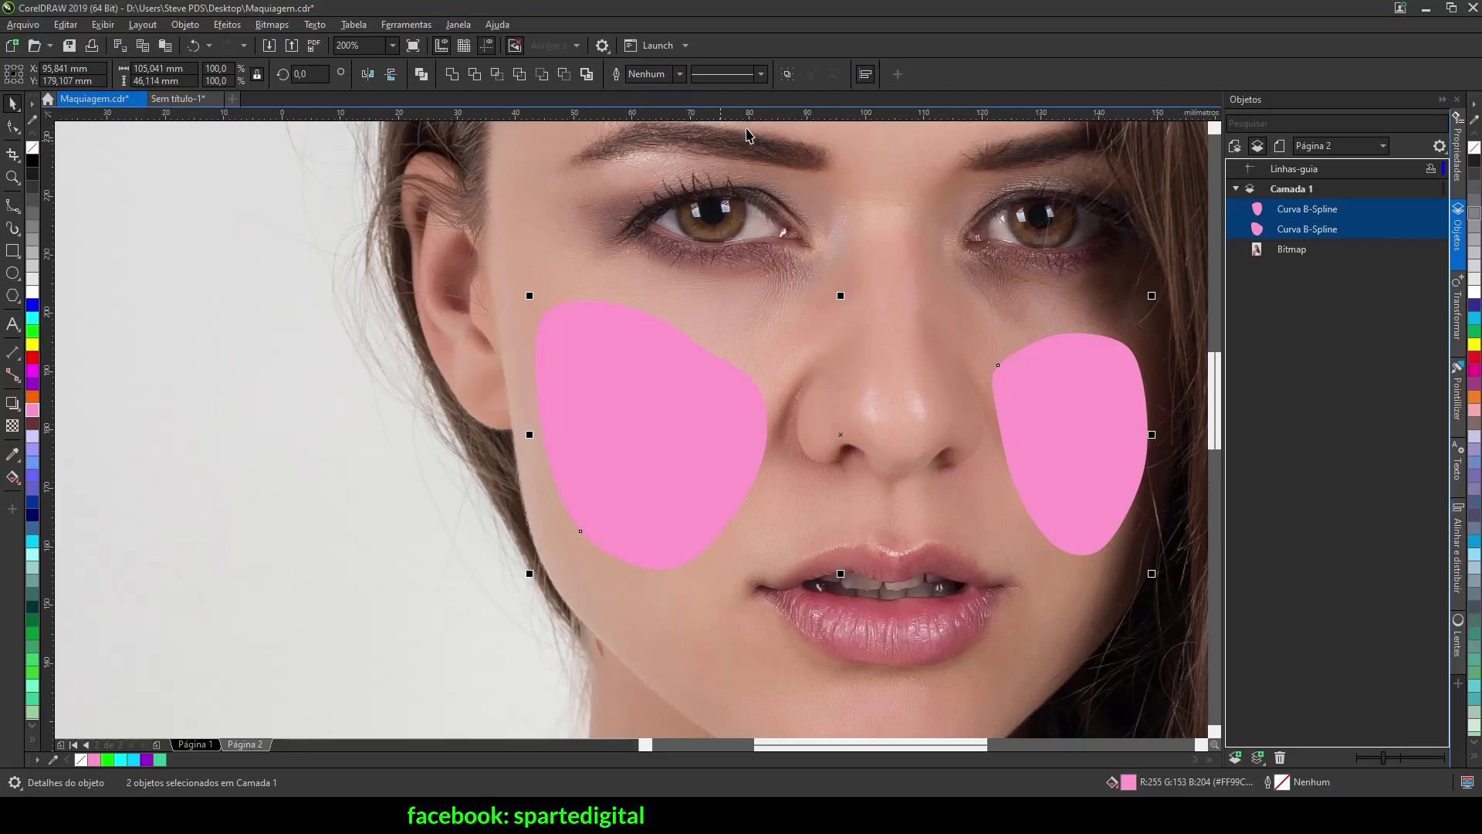
left_click(786, 75)
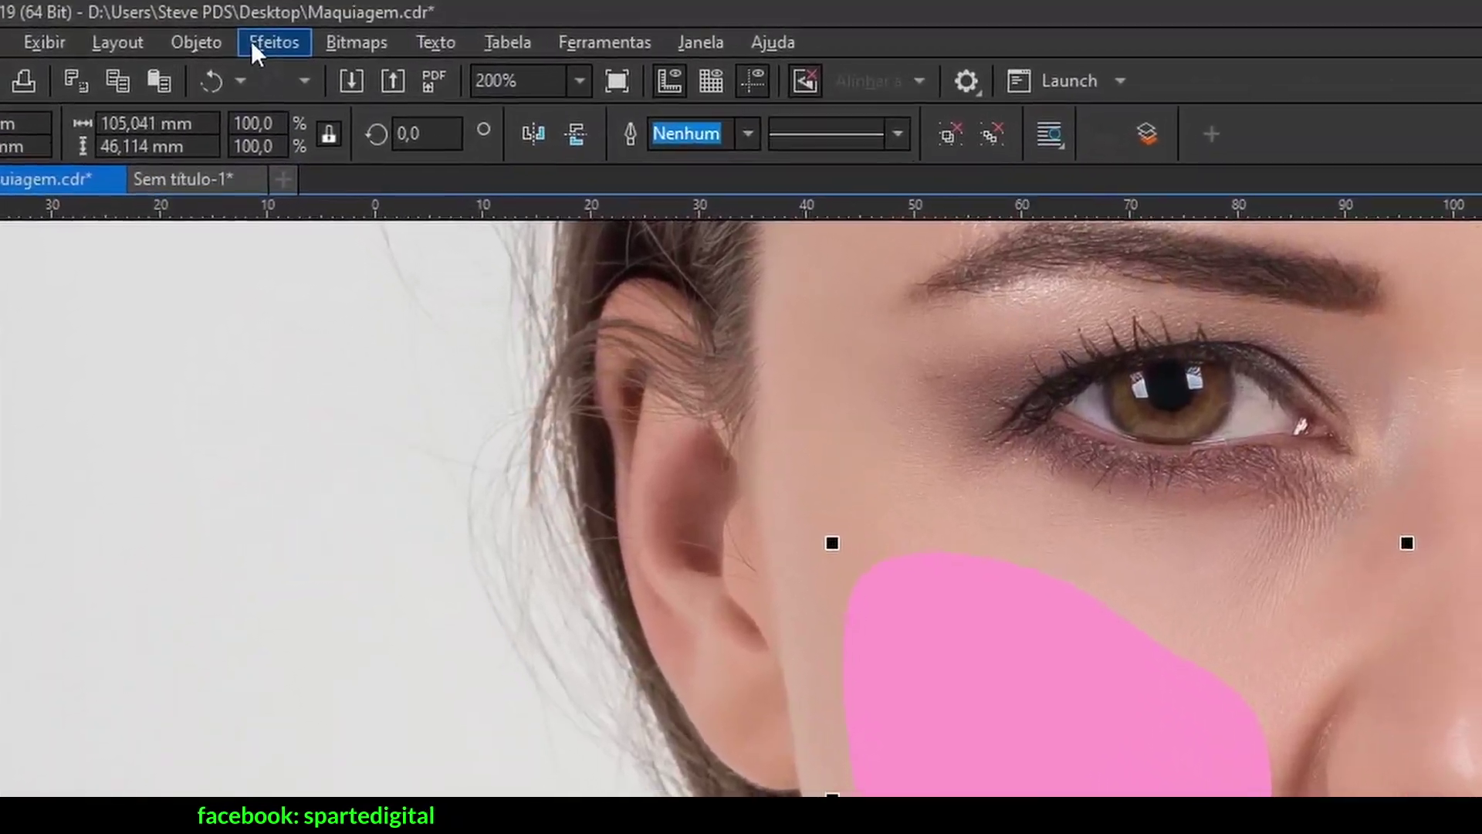
- Apply a Gaussian blur (Desfocagem gaussiana) with a radius of 115 pixels to the grouped pink cheek shapes
left_click(219, 24)
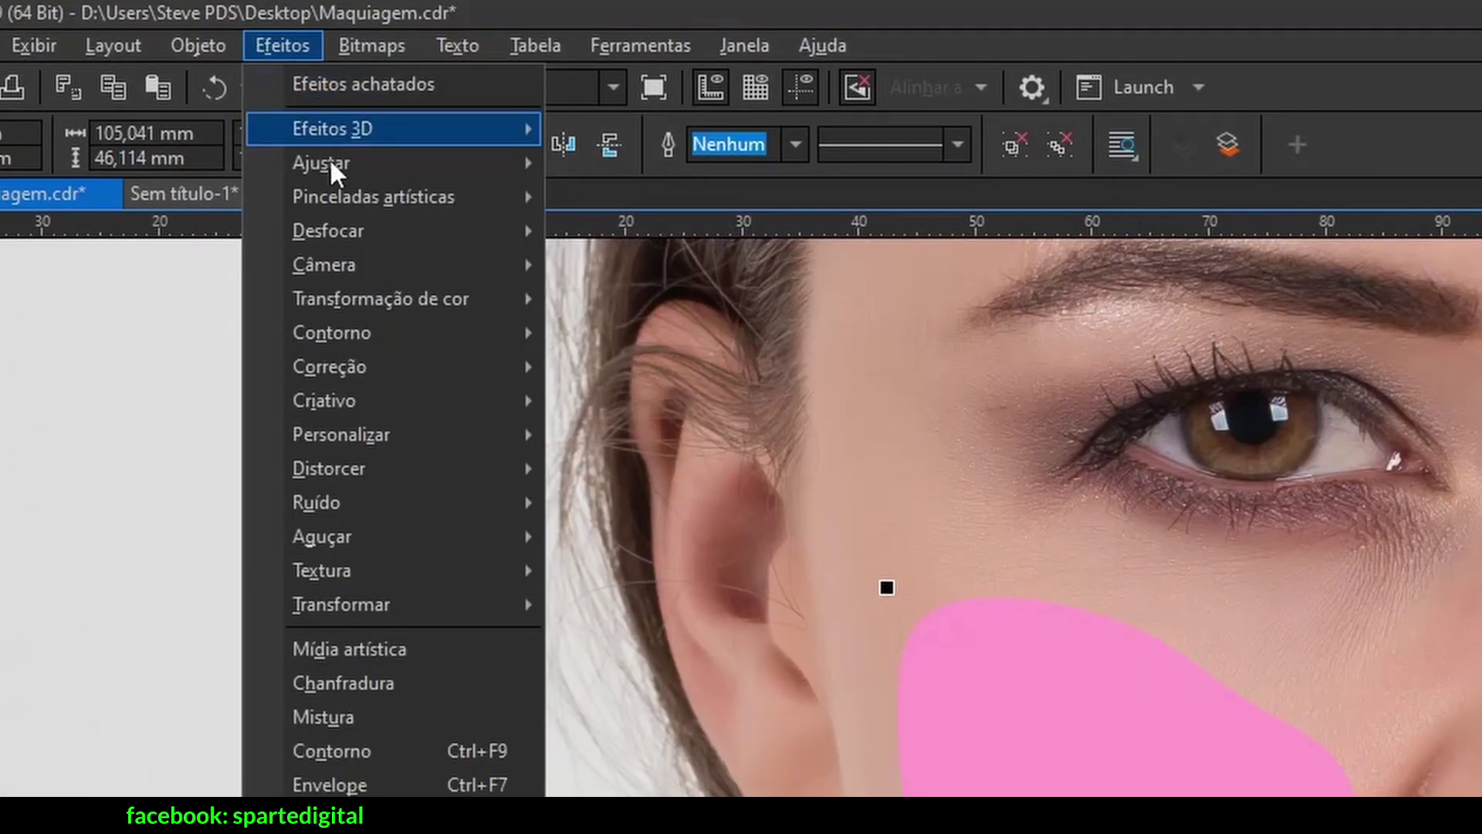
mouse_move(321, 245)
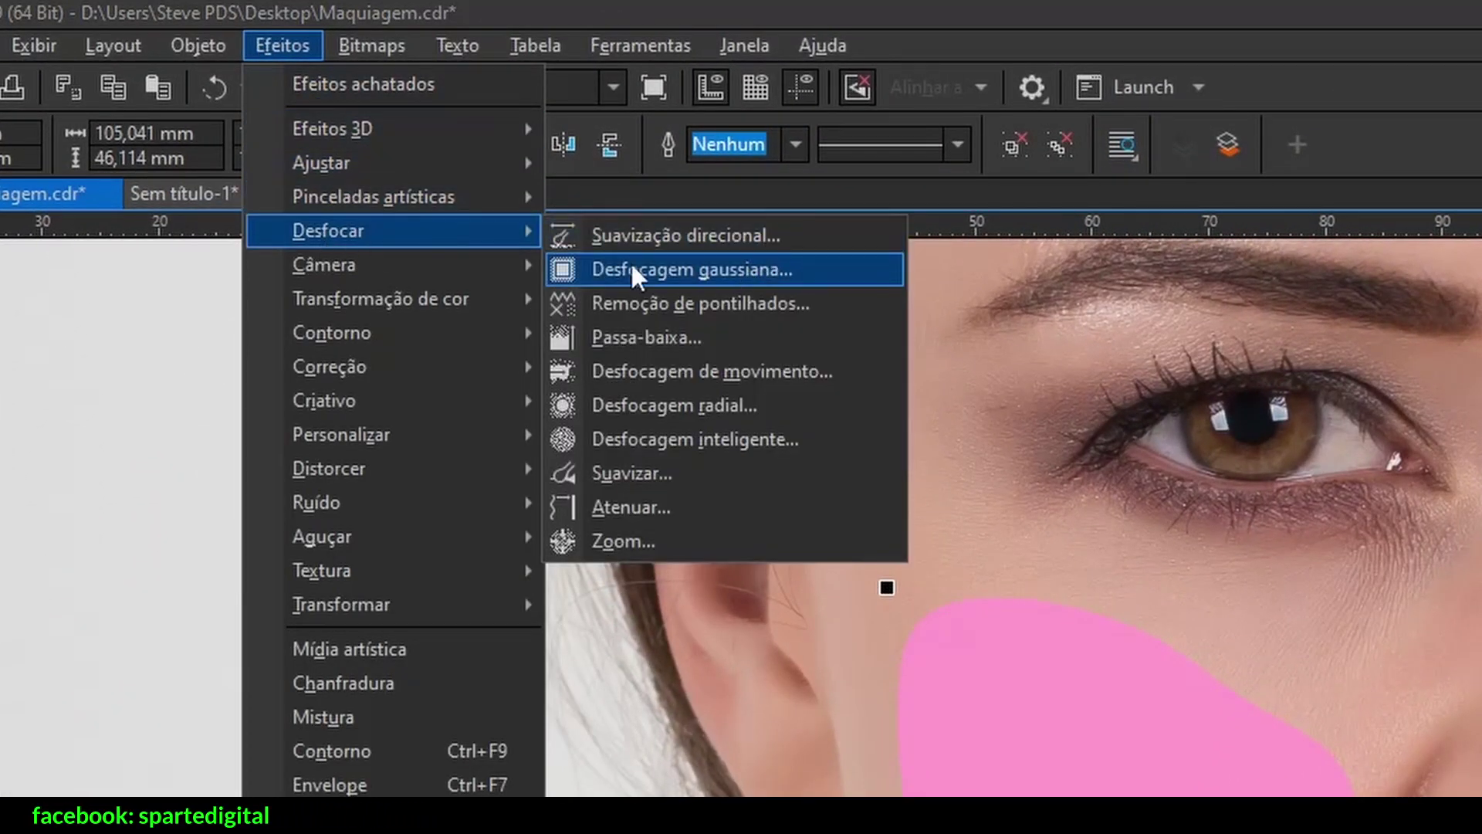
left_click(724, 271)
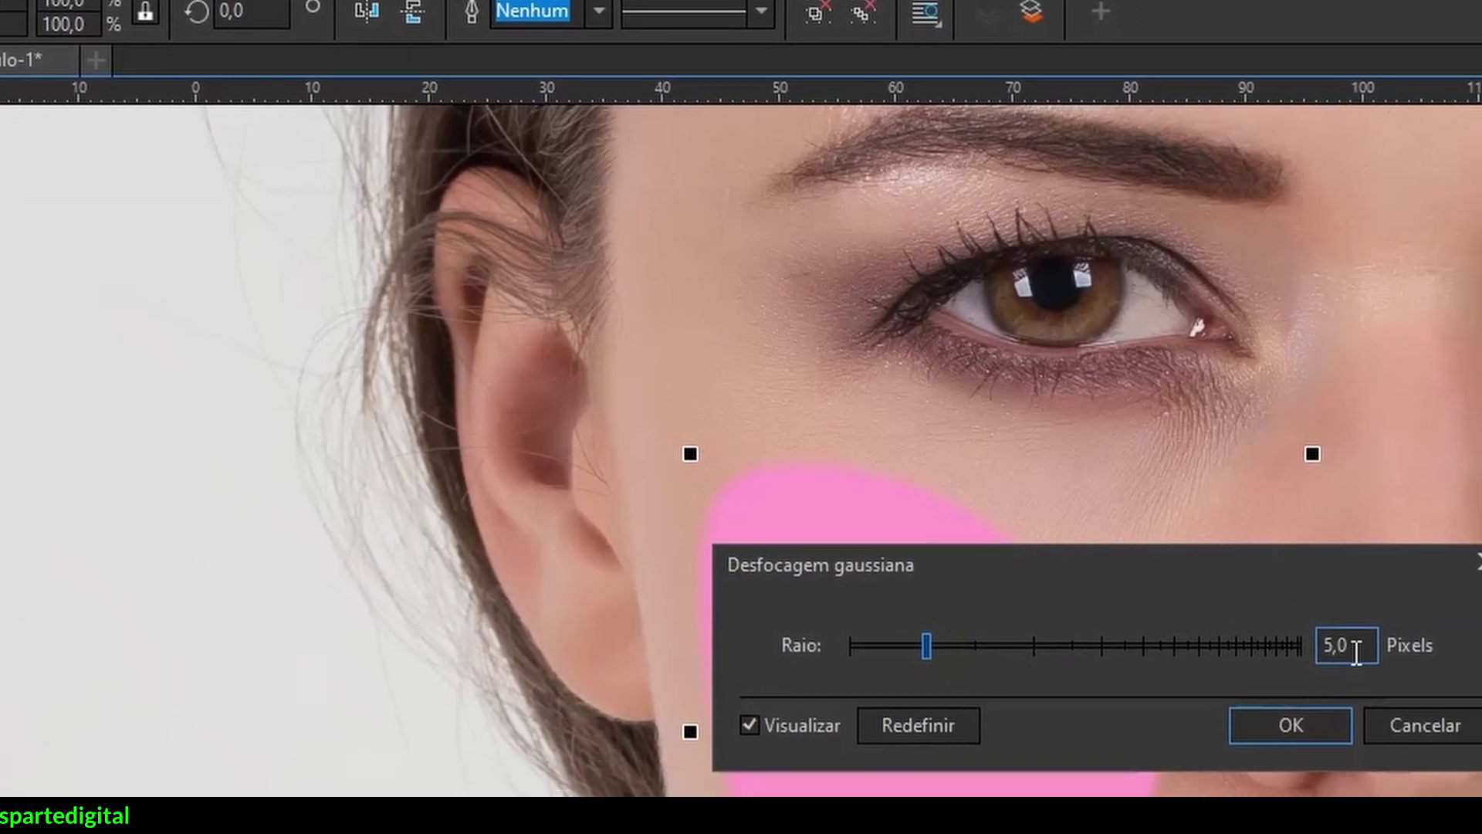
left_click_drag(1356, 651, 1241, 655)
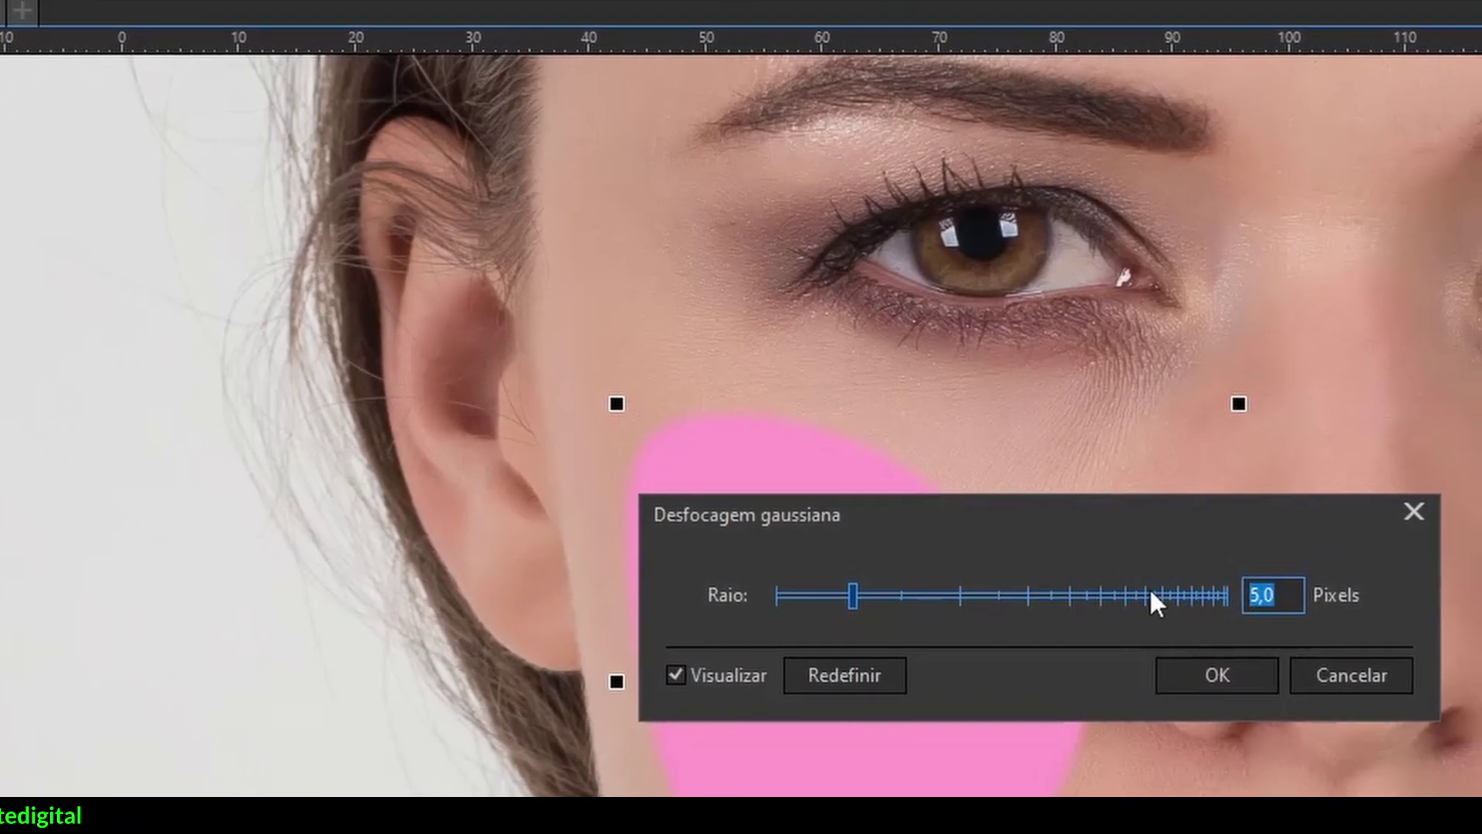
type("115")
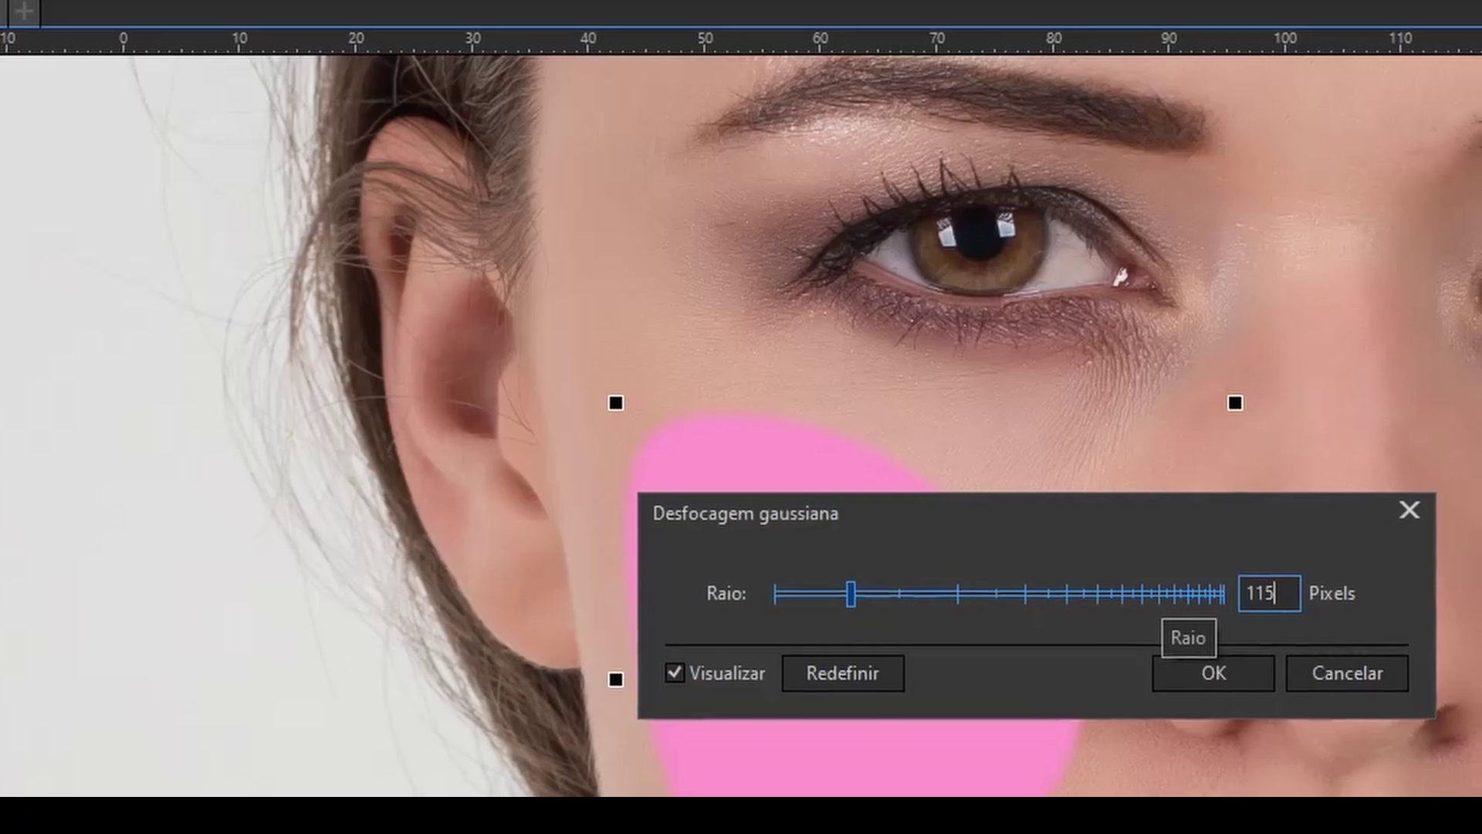
key("Tab")
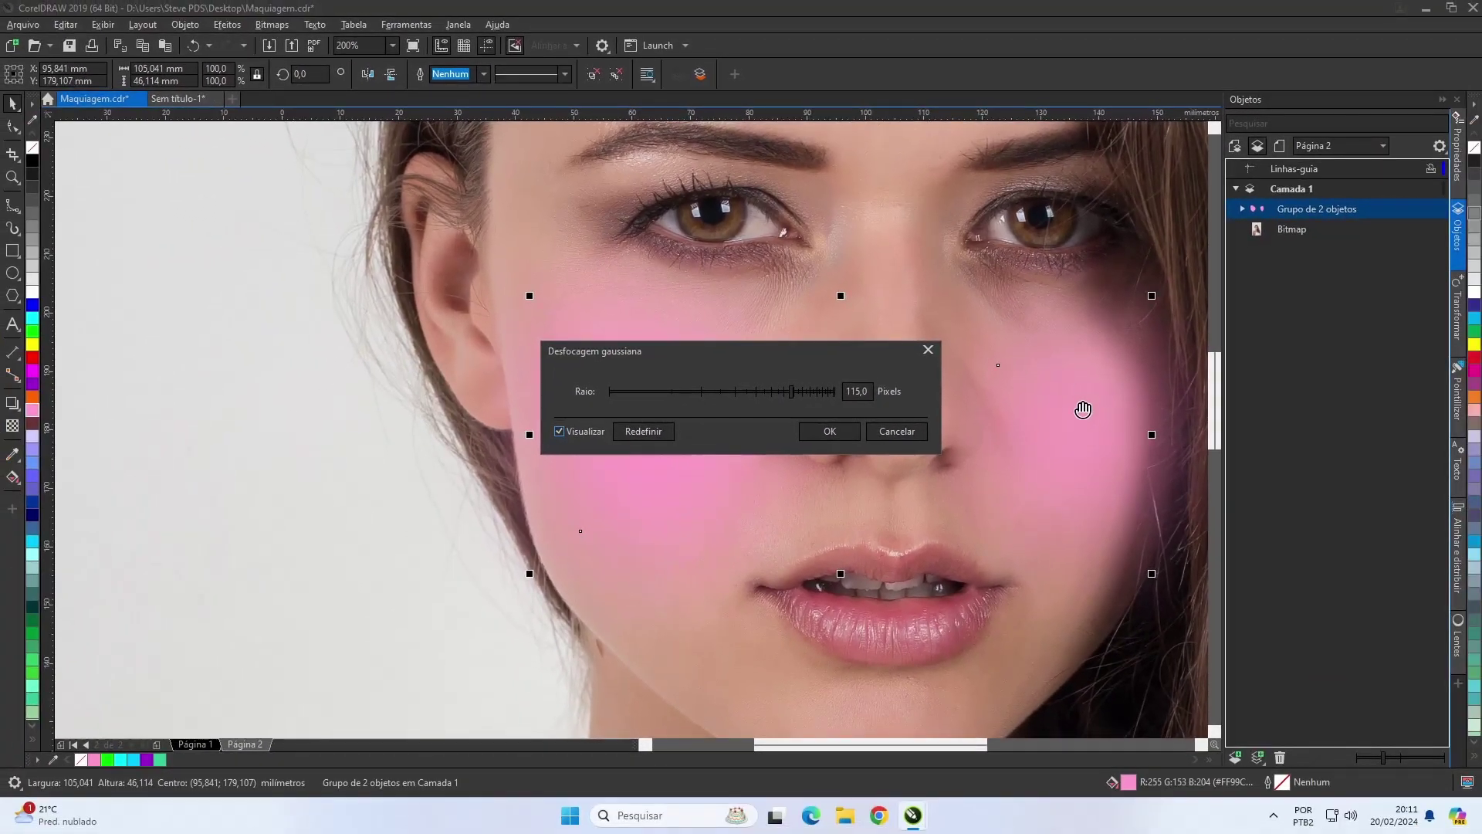
left_click(813, 433)
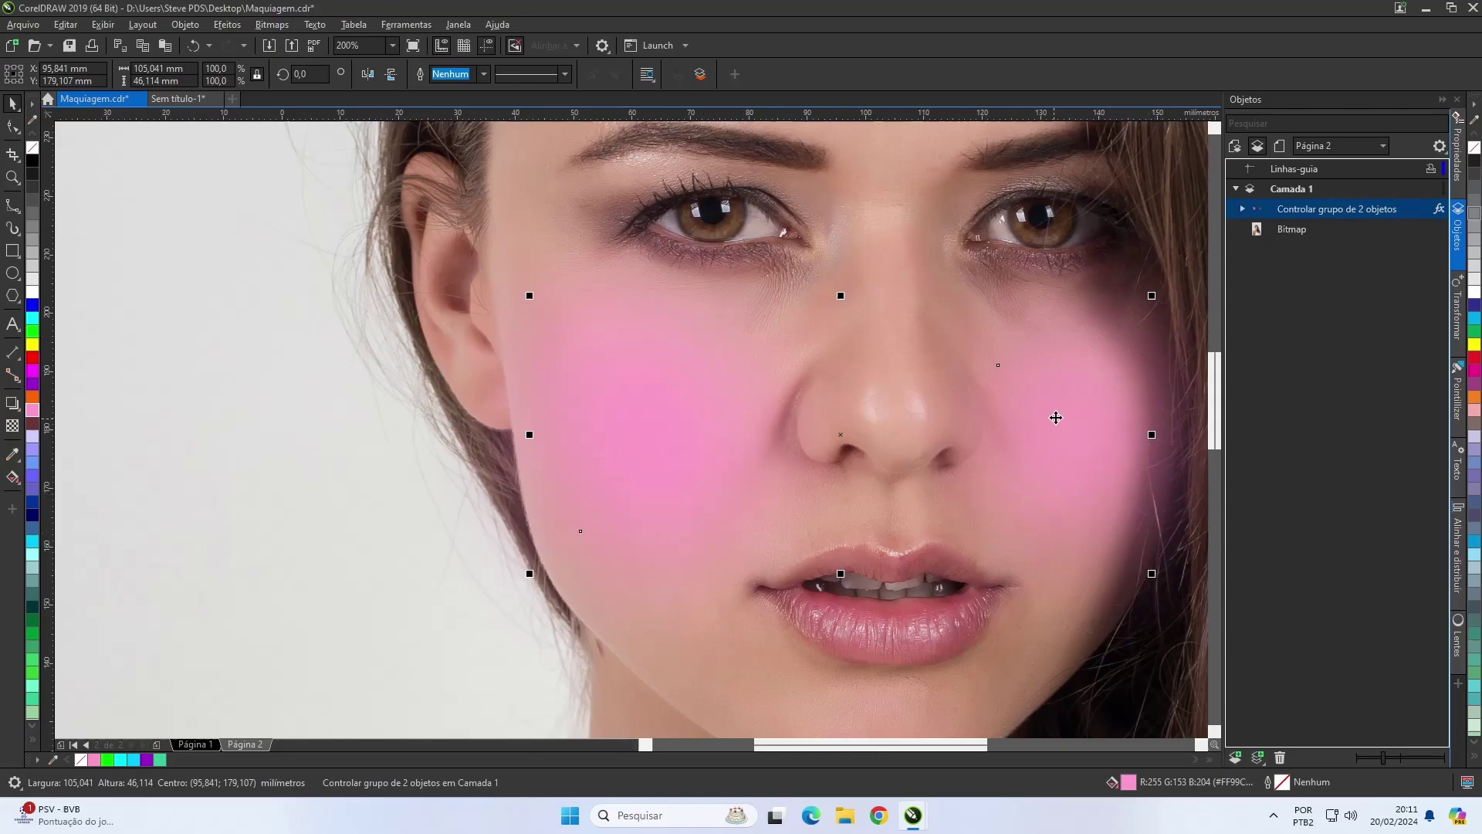
- Convert the blurred cheek group to a bitmap at 300 dpi in Cor RGB (24 bits) with anti-aliasing and a transparent background
left_click(361, 455)
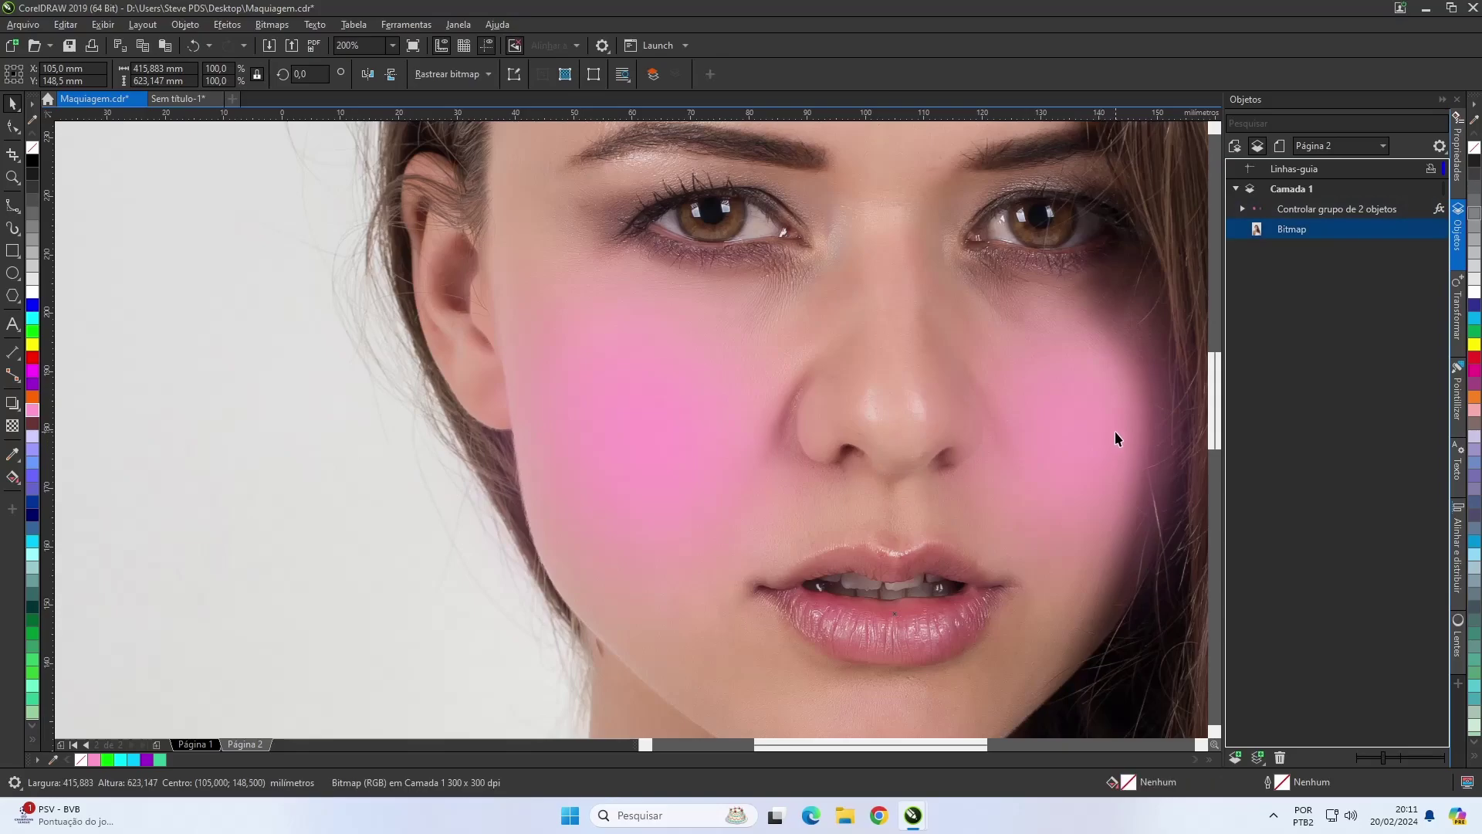
left_click_drag(1112, 429, 1112, 435)
left_click(281, 459)
left_click(647, 457)
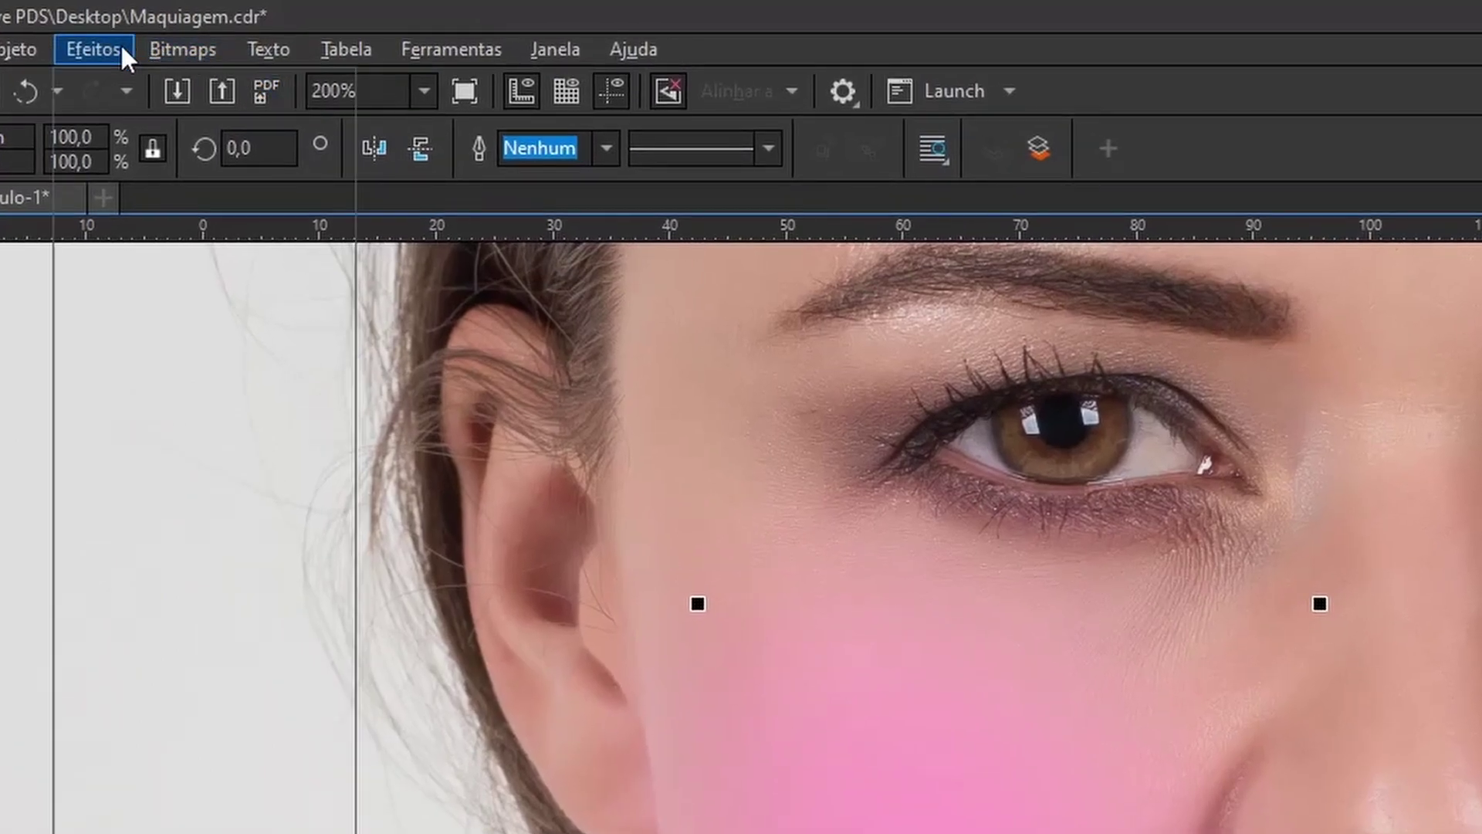
left_click(169, 38)
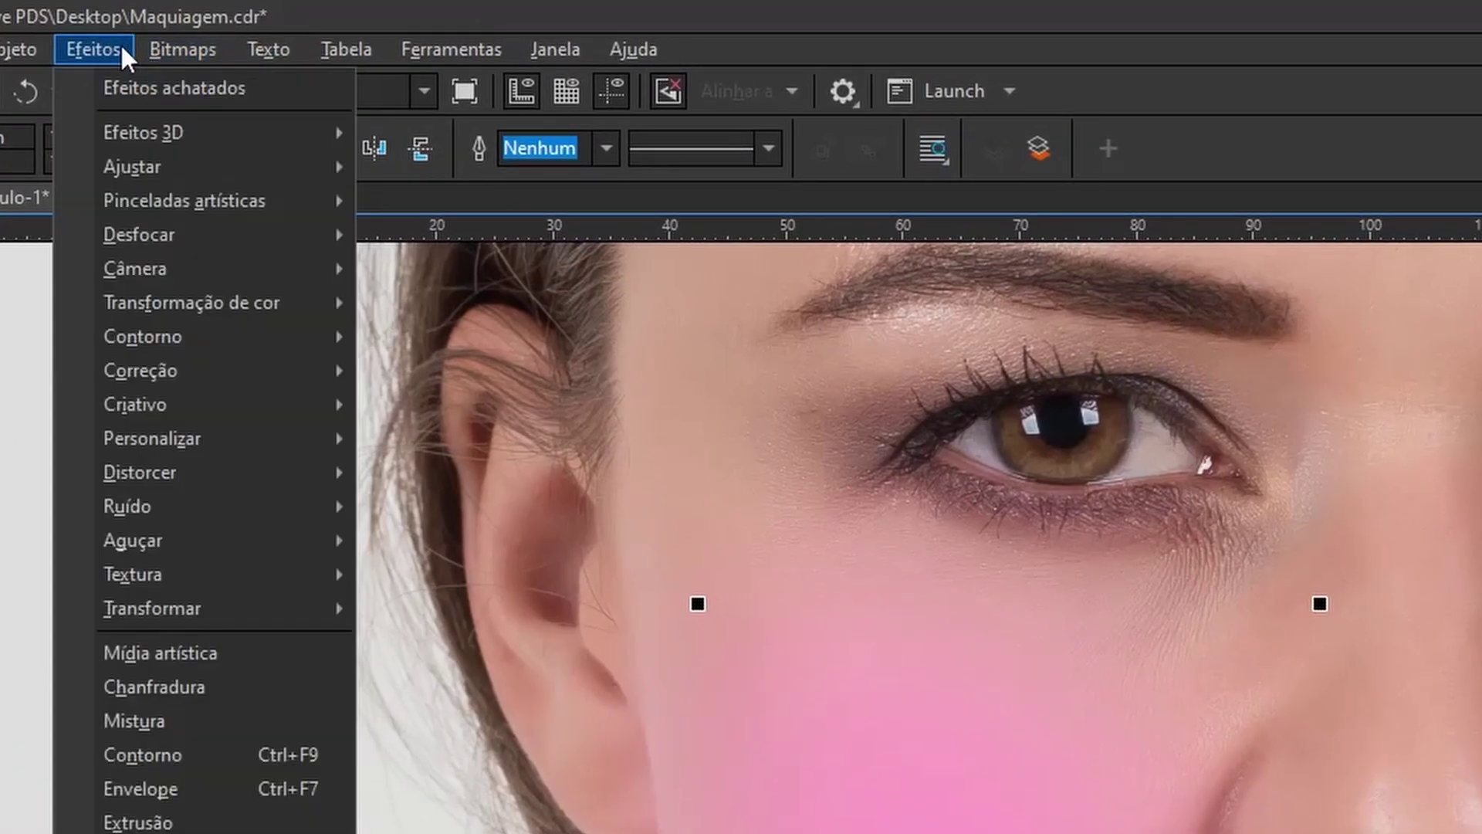
mouse_move(141, 48)
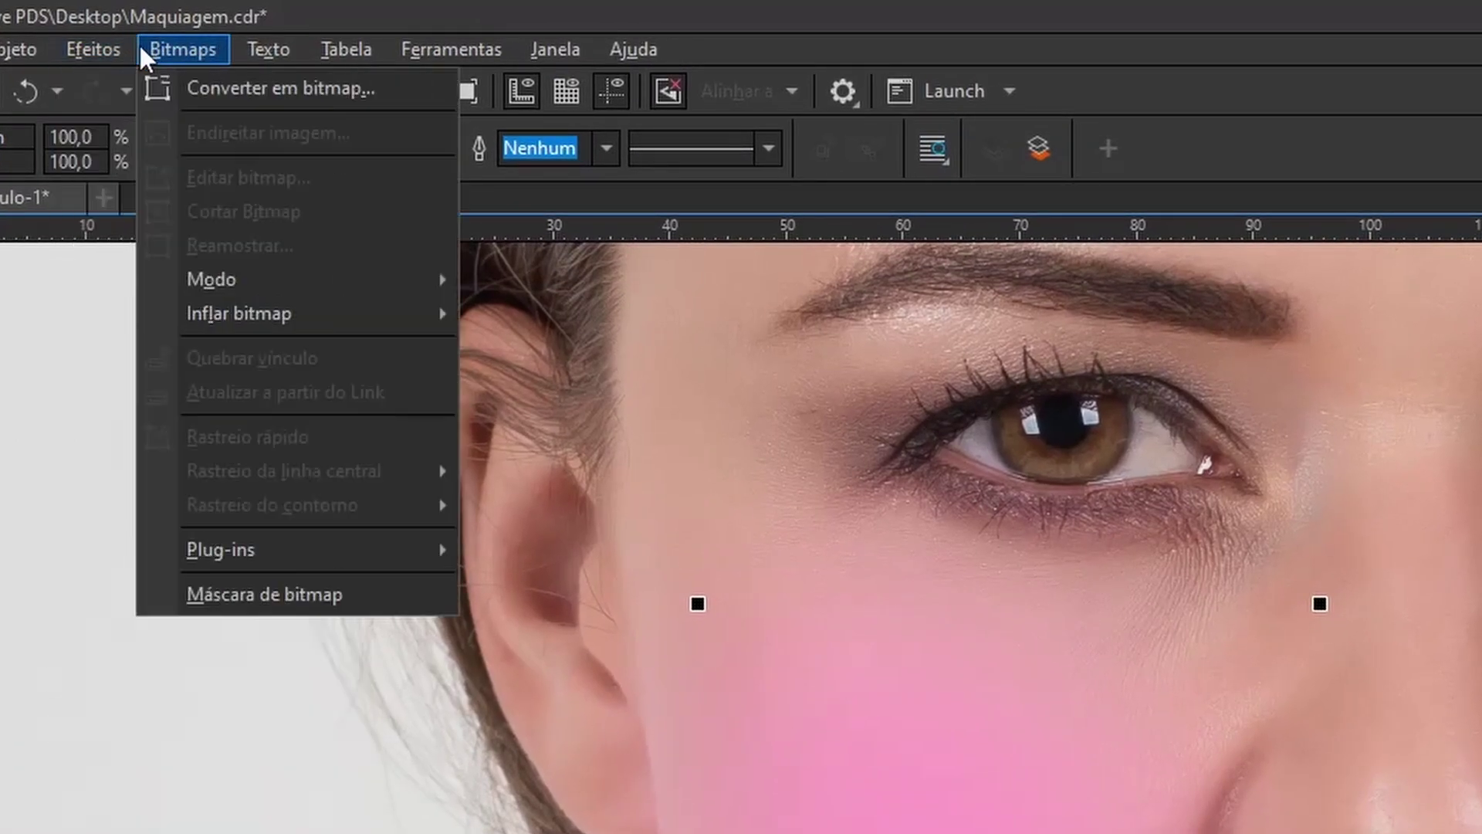
left_click(225, 82)
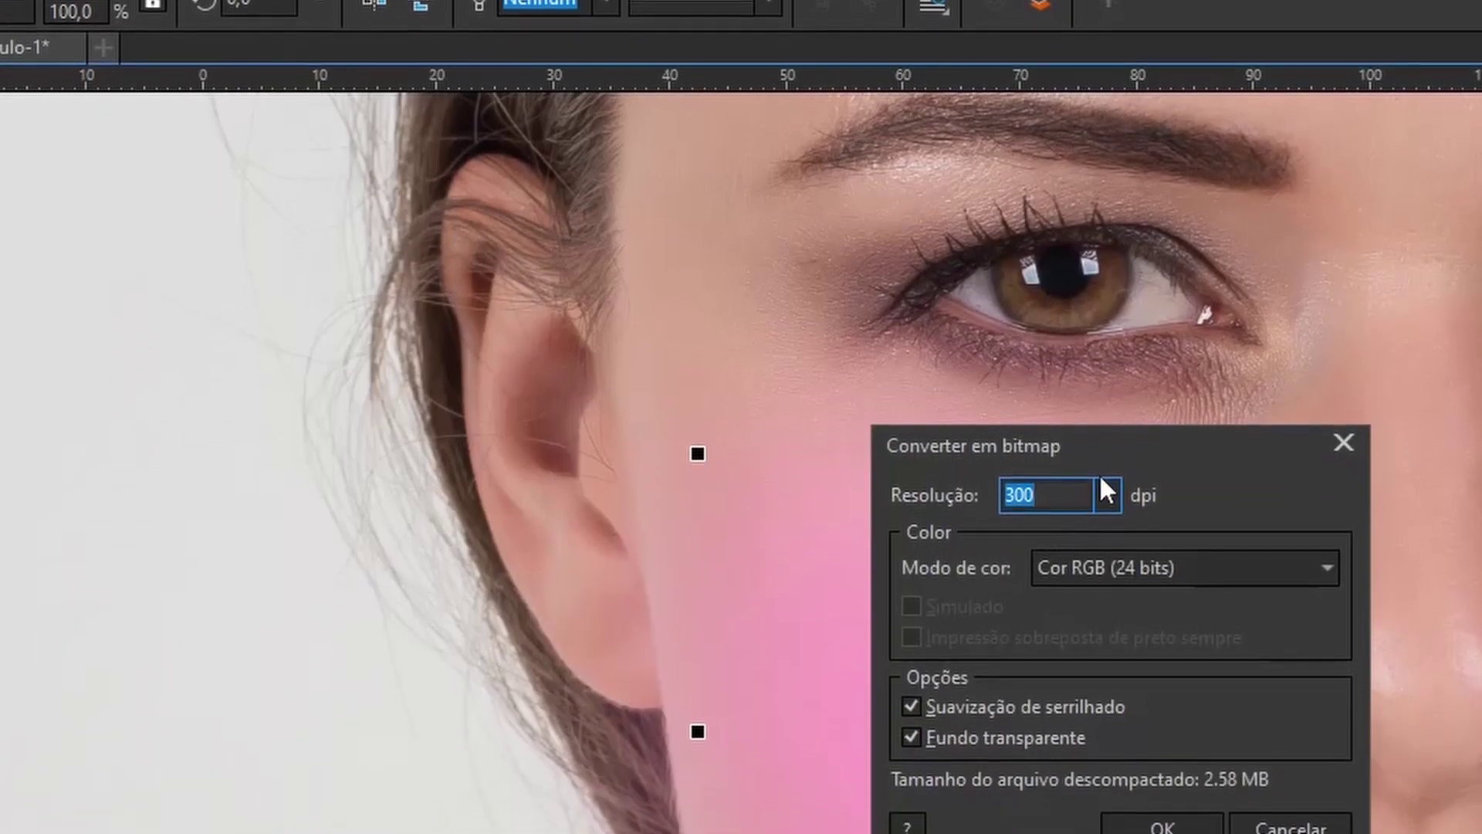
left_click(1161, 828)
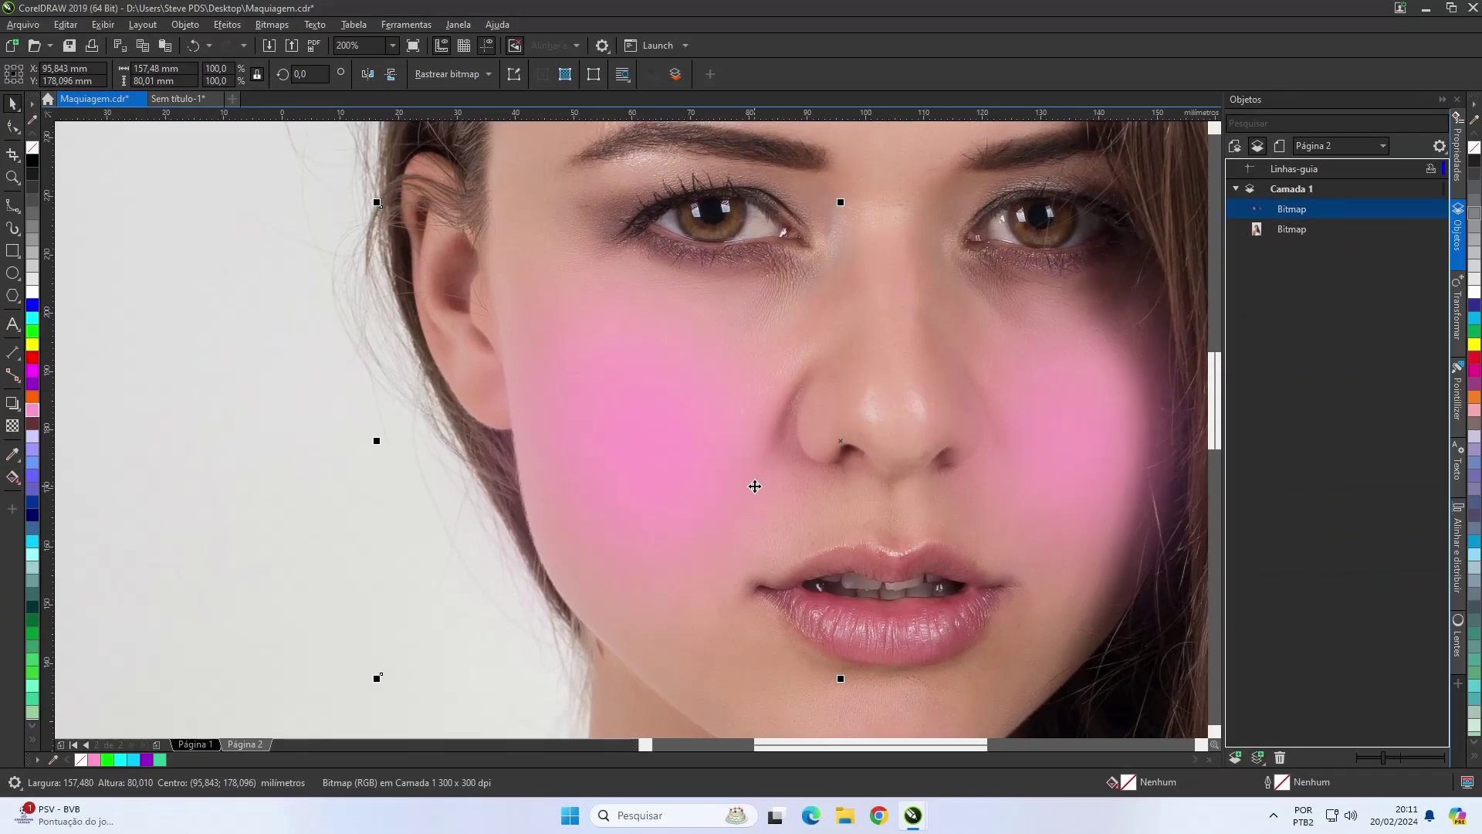
- Set the blush bitmap's transparency mode to Multiplicar and give it a uniform transparency of 75
left_click(13, 426)
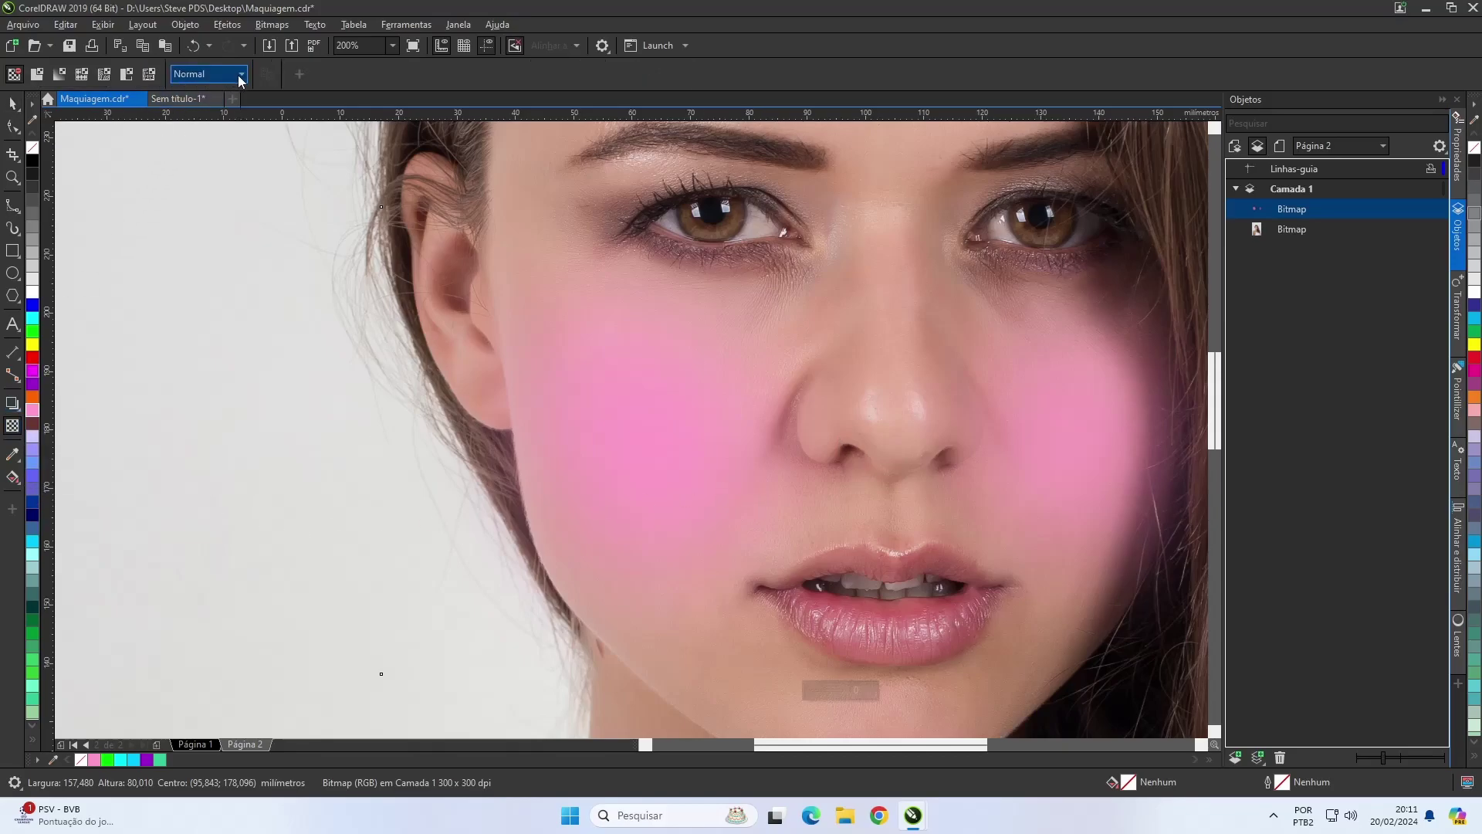
left_click(240, 78)
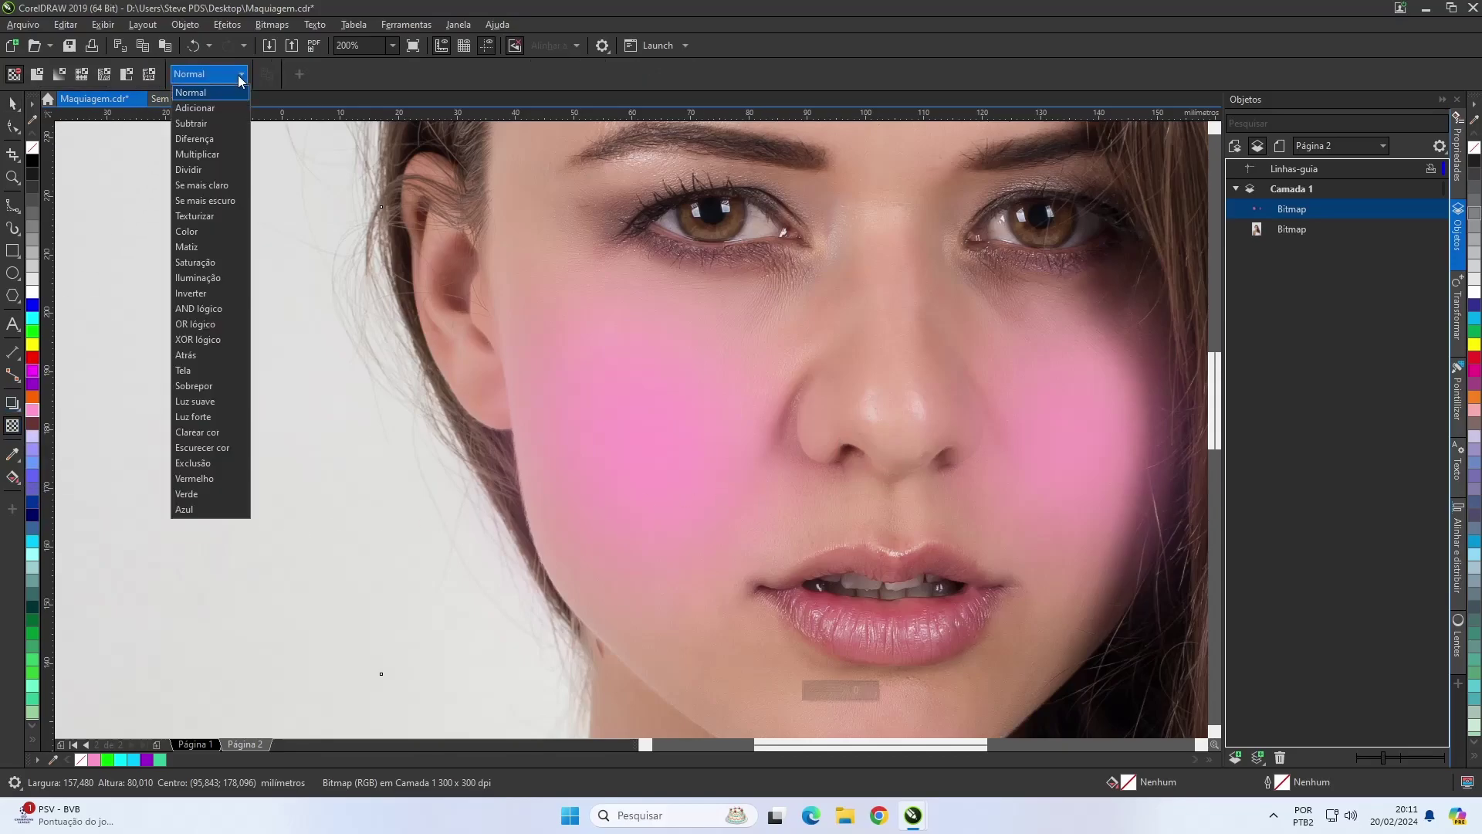
left_click(205, 155)
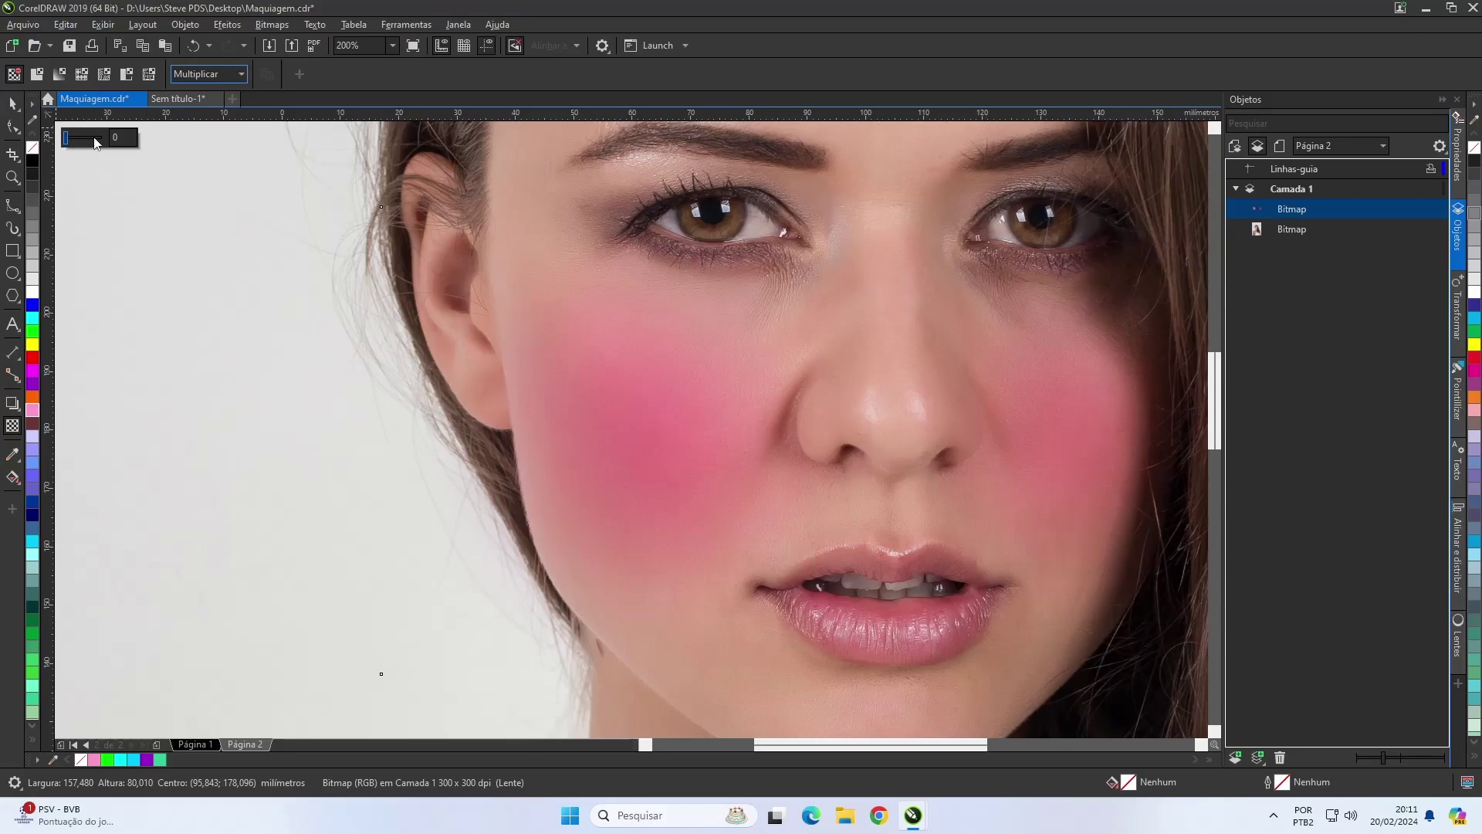
left_click(115, 138)
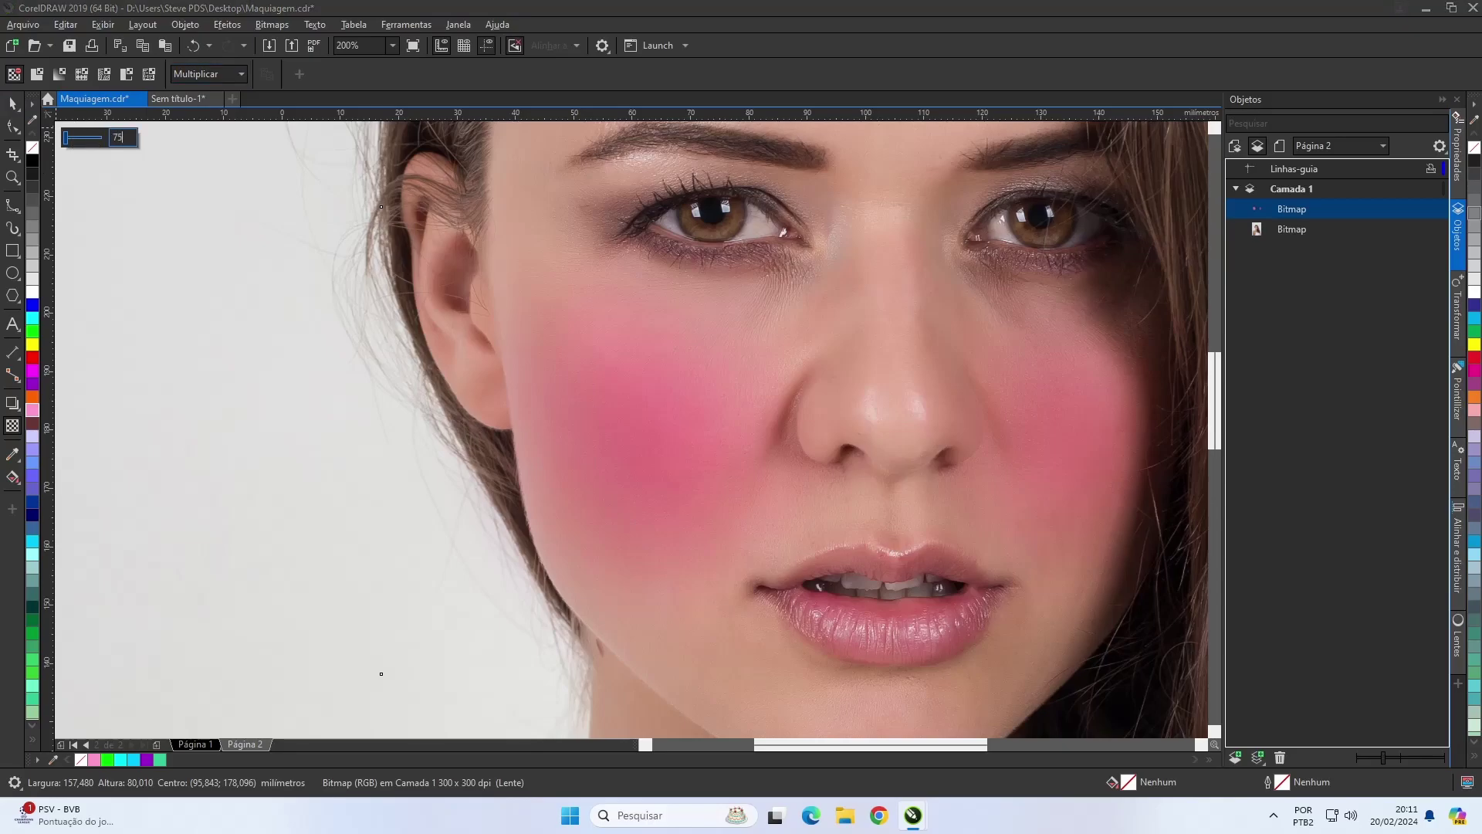
left_click_drag(93, 137, 96, 143)
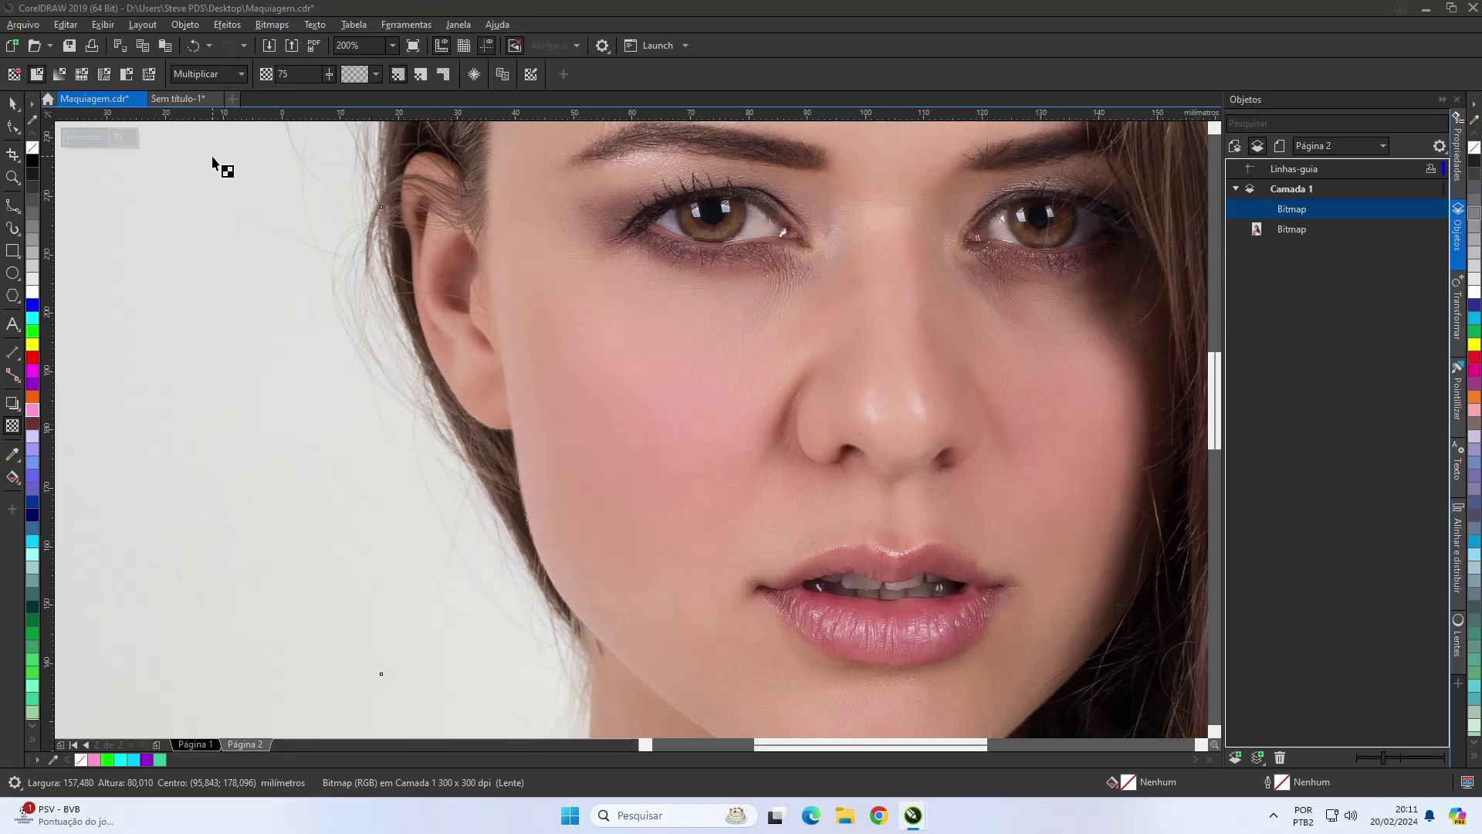
- Hide and show the blush bitmap to compare the face with and without the cheek colour
key("ctrl+z")
left_click(19, 108)
left_click(161, 232)
scroll(557, 334, "down", 2)
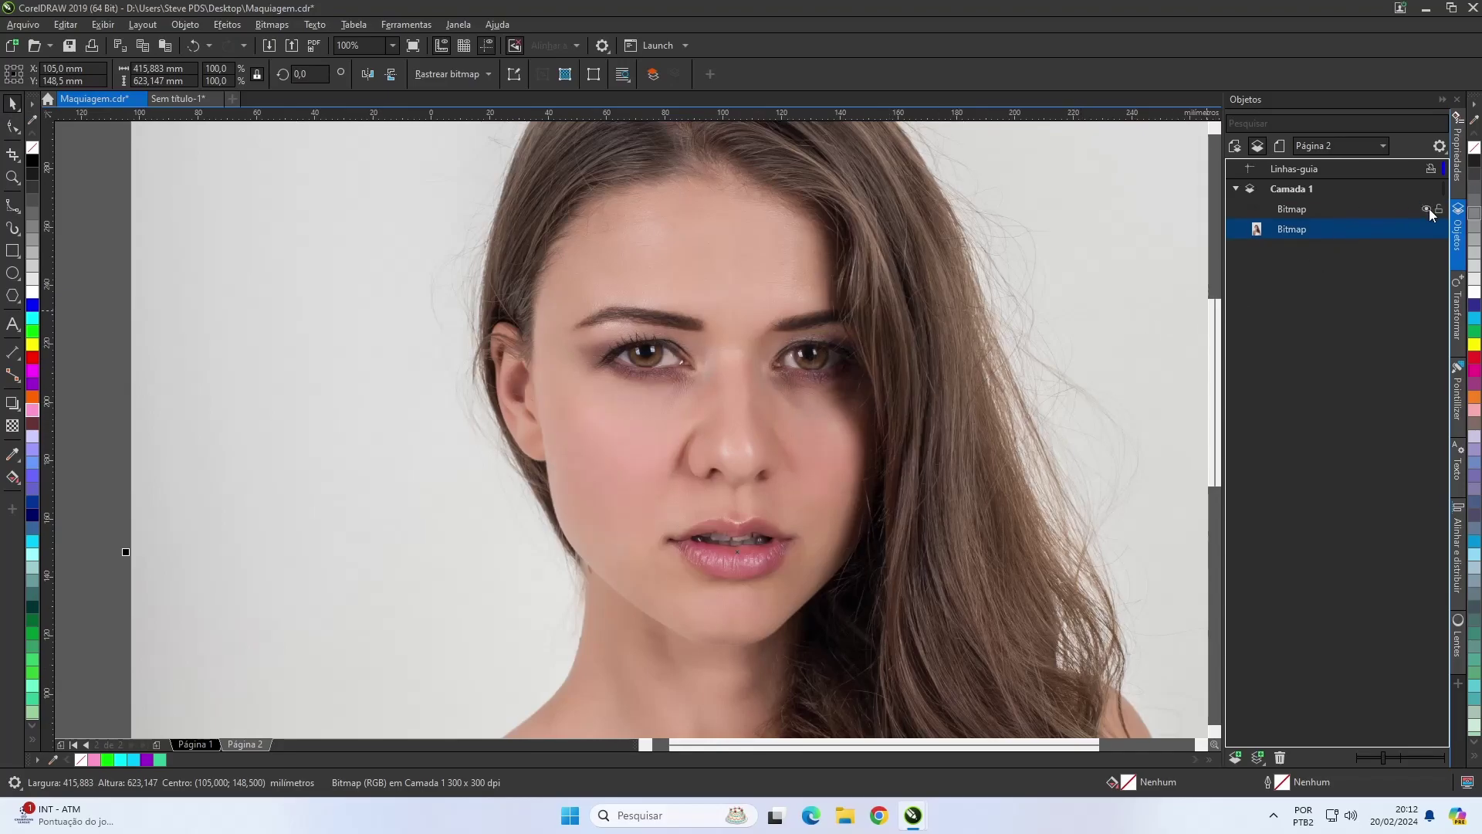
scroll(746, 434, "up", 2)
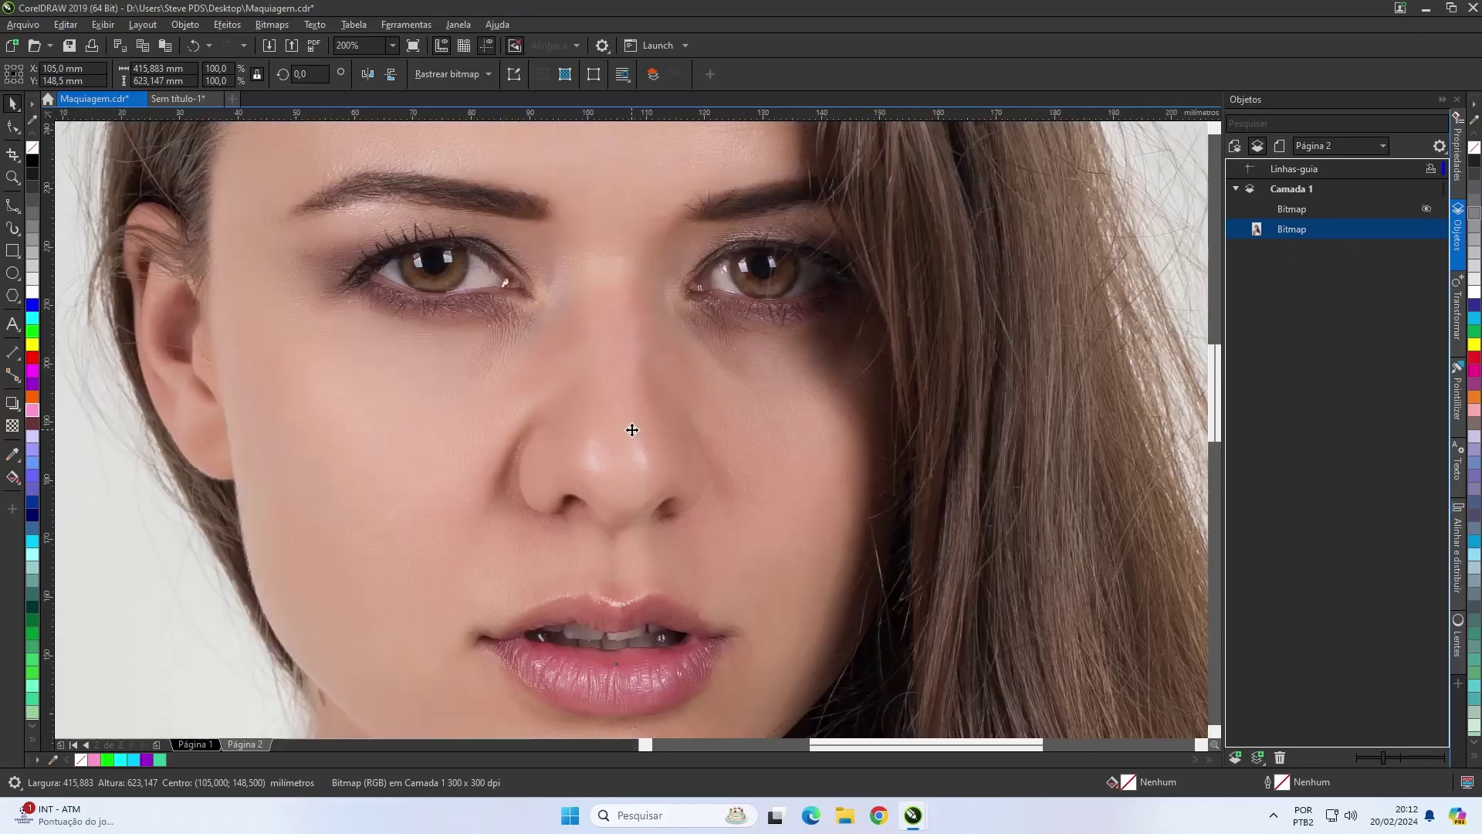
left_click(1426, 209)
scroll(517, 434, "down", 2)
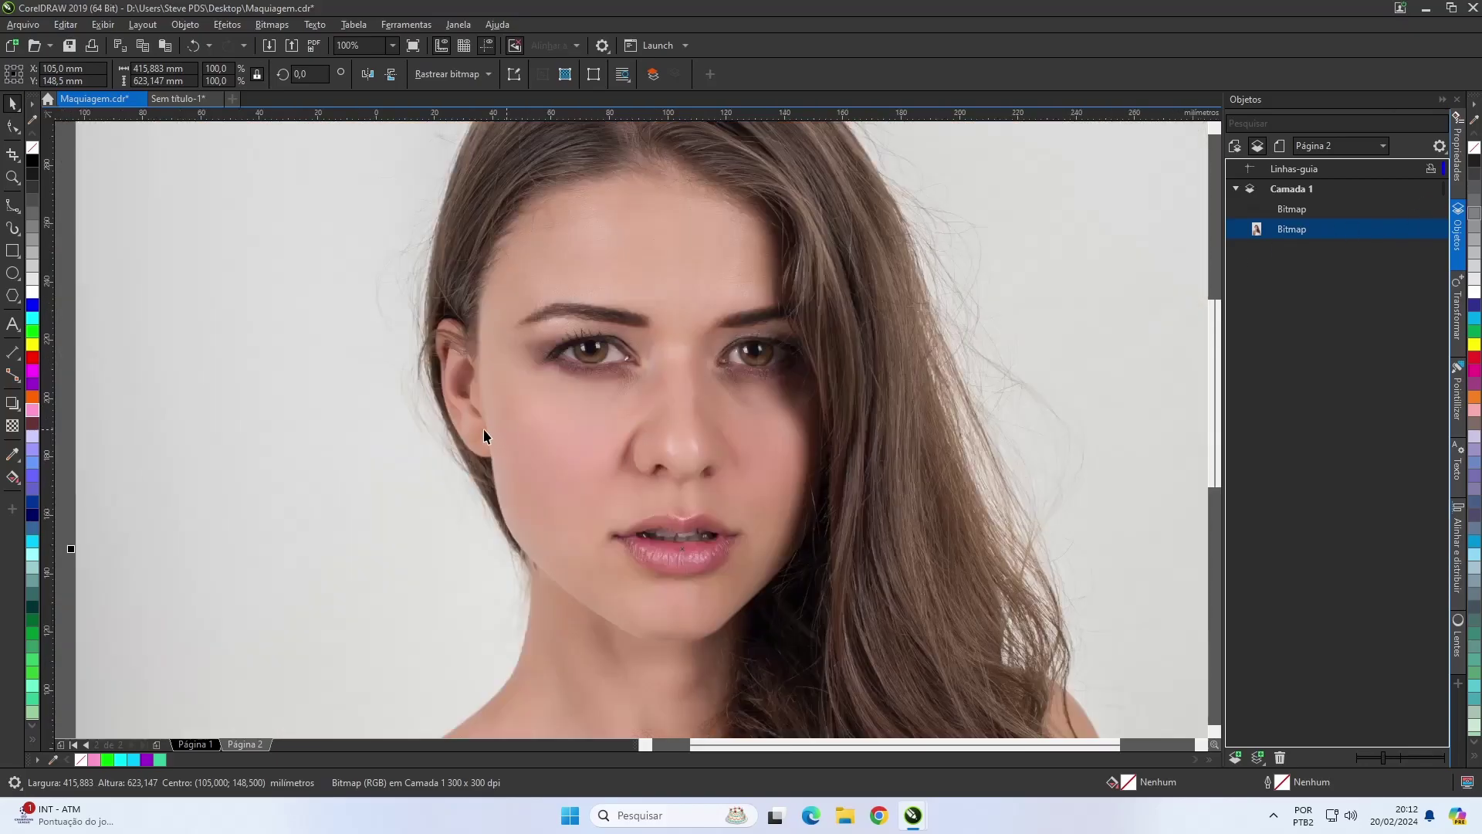
- Set the blush bitmap's uniform transparency to 80 and toggle its visibility to check the effect
left_click(11, 427)
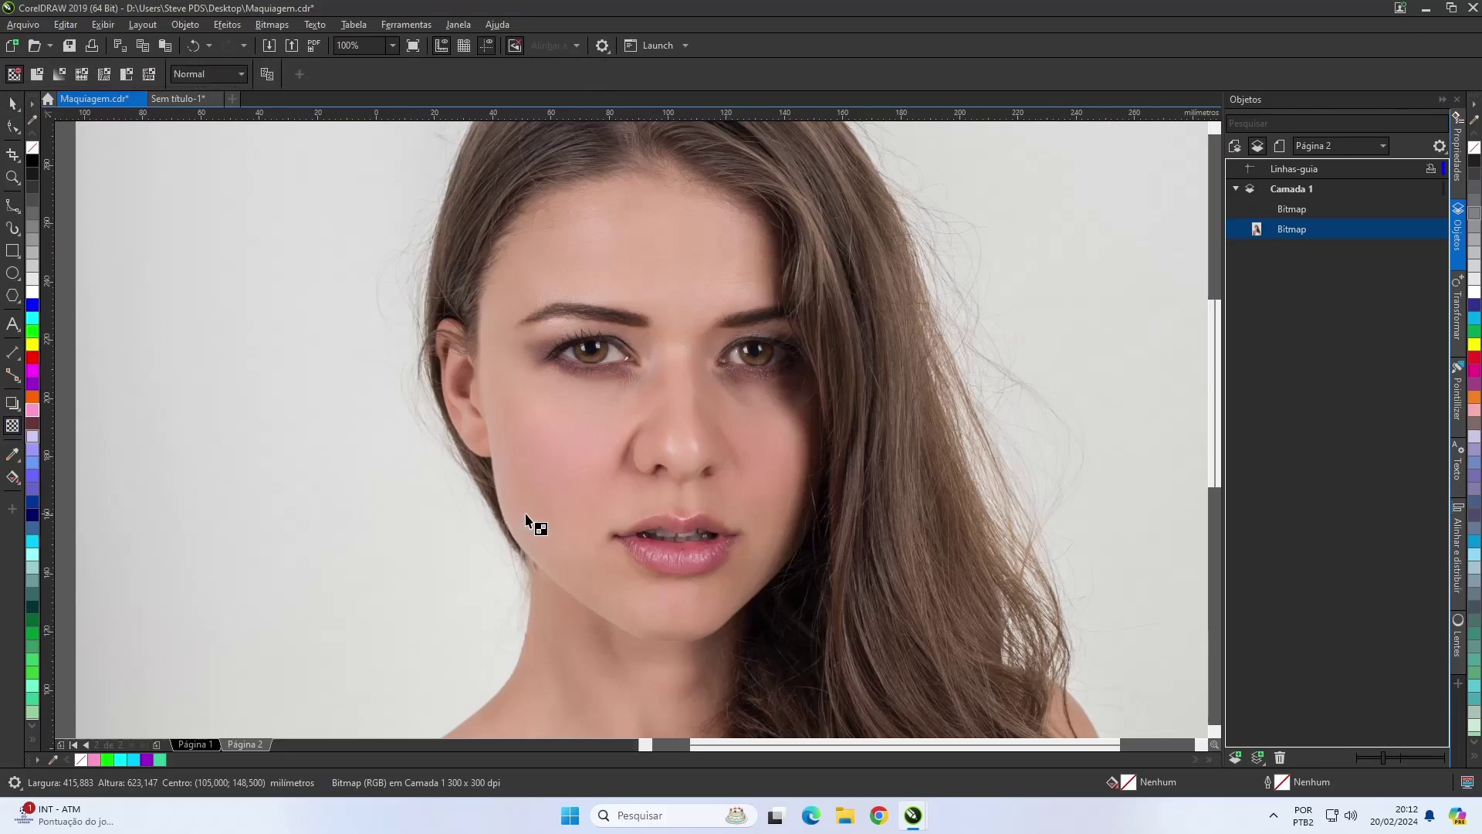
left_click(559, 462)
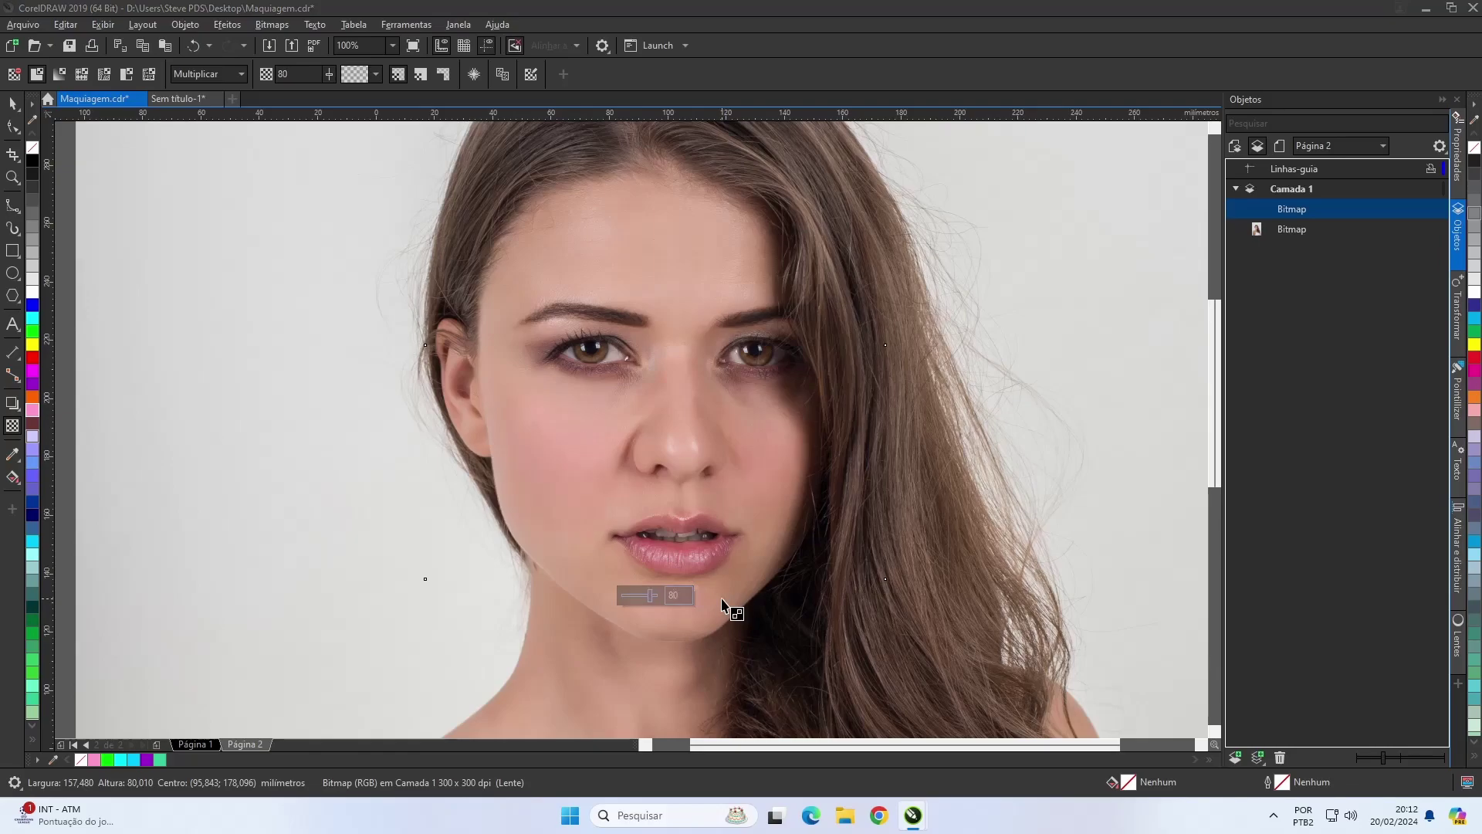
left_click(11, 106)
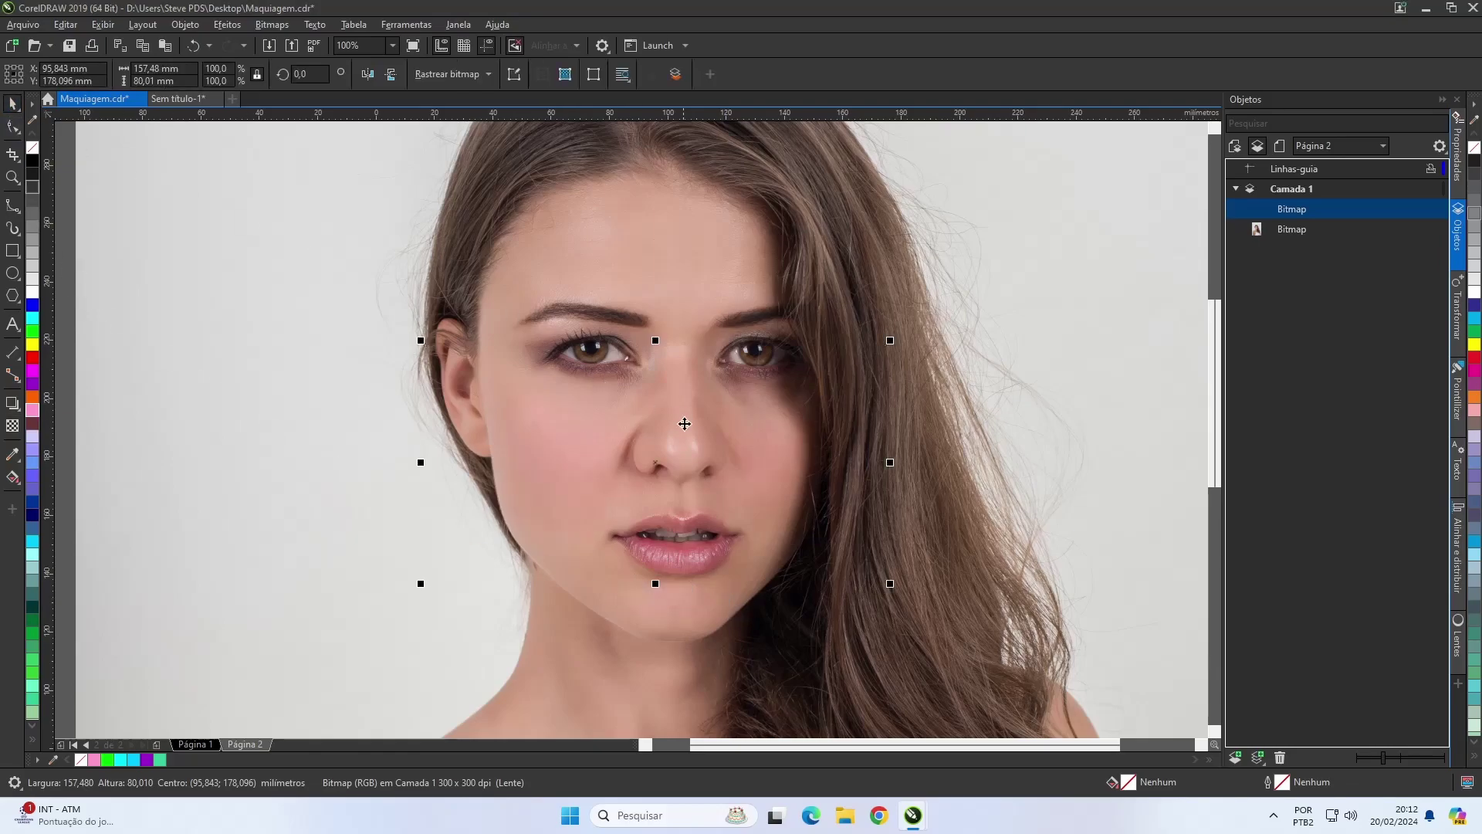
scroll(684, 423, "up", 2)
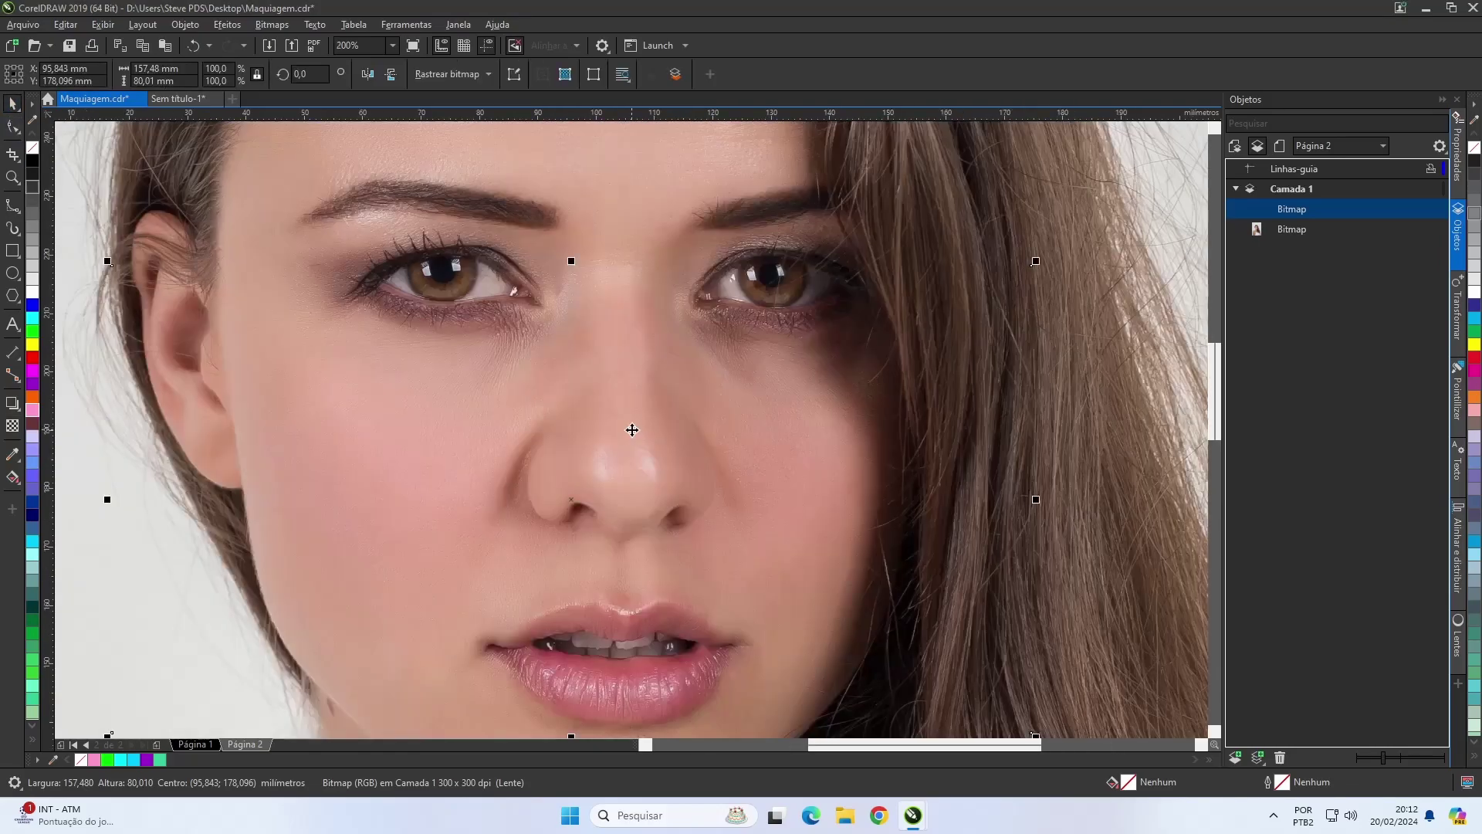
left_click(1426, 209)
left_click(1426, 209)
- Trace the left-hand iris with a closed B-Spline curve about 11.7 by 7.5 mm and set its outline to minimum width (Esp. mínima)
scroll(461, 278, "up", 2)
scroll(632, 430, "up", 2)
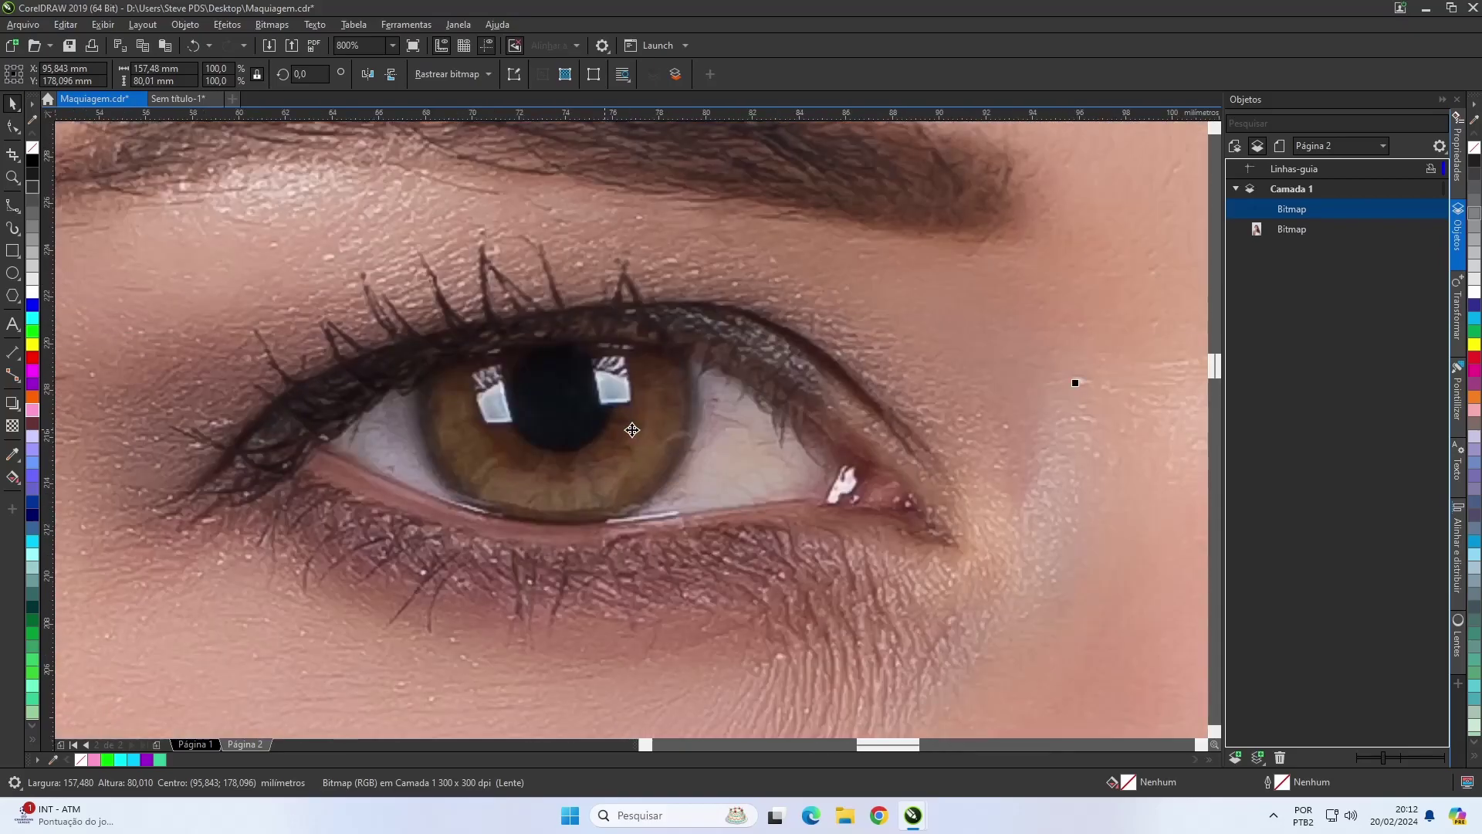
left_click(9, 207)
left_click(262, 348)
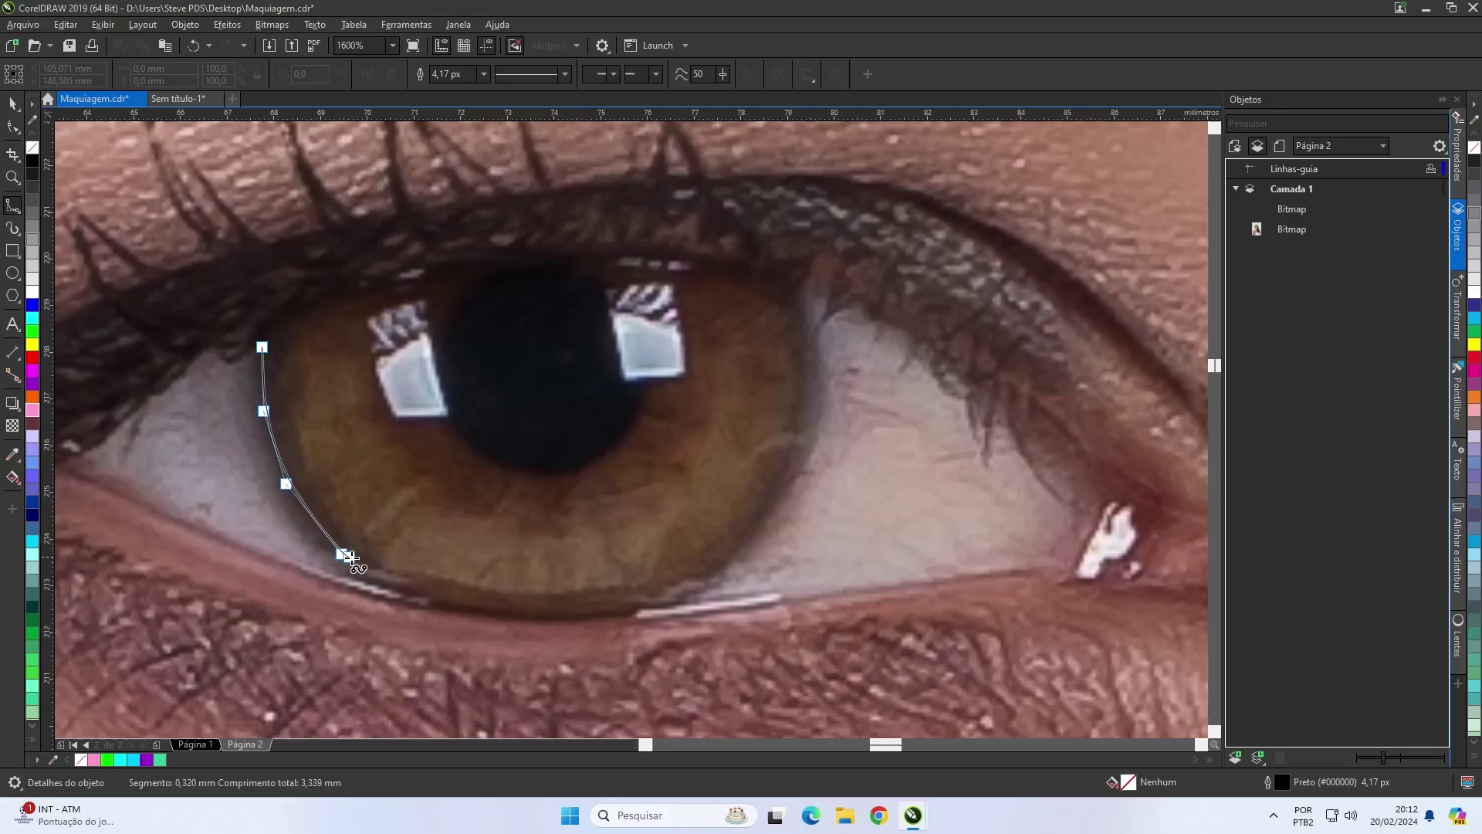
left_click(489, 607)
left_click(581, 611)
left_click(677, 591)
left_click(728, 559)
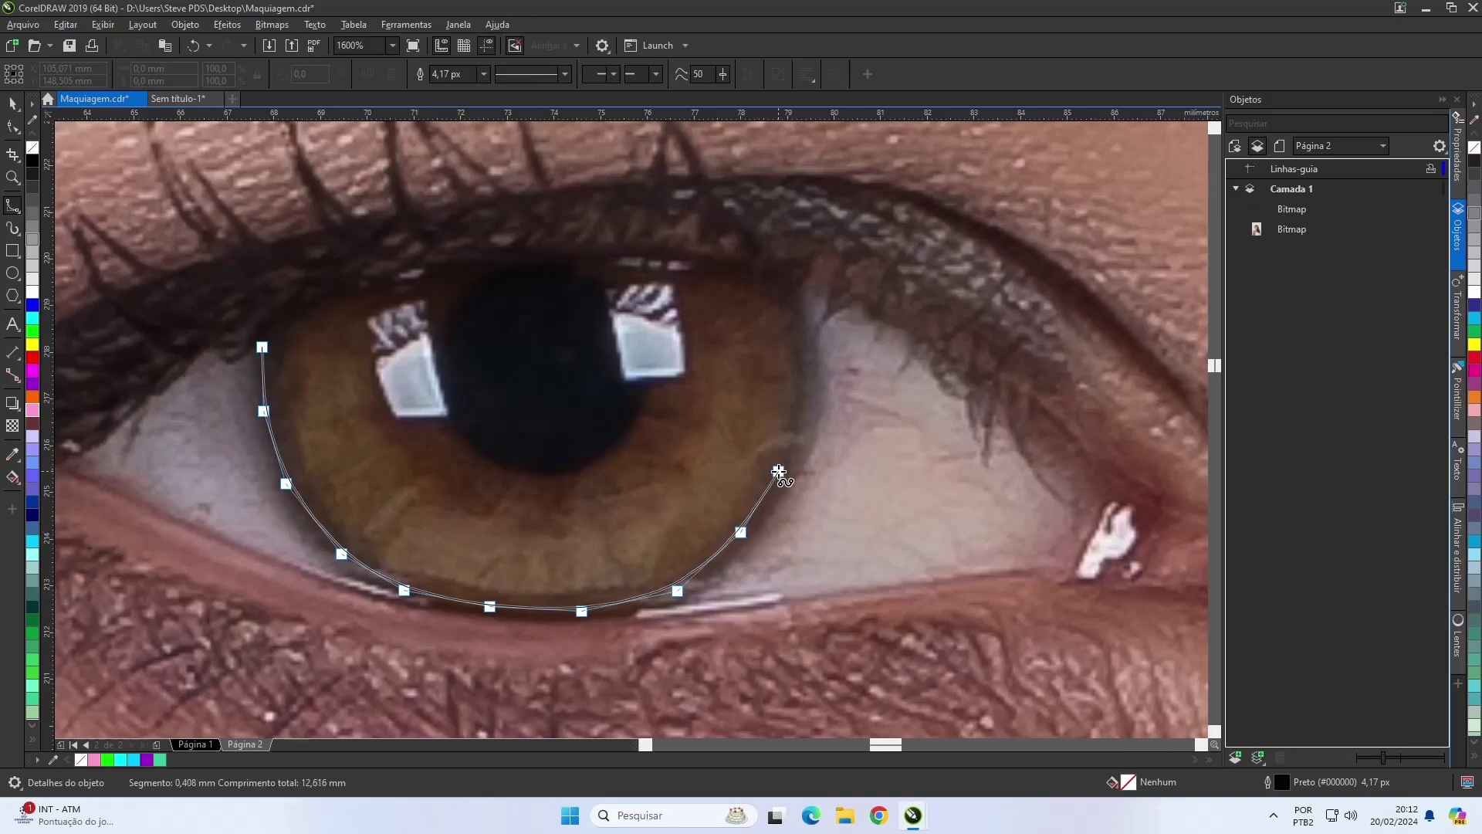
left_click(741, 541)
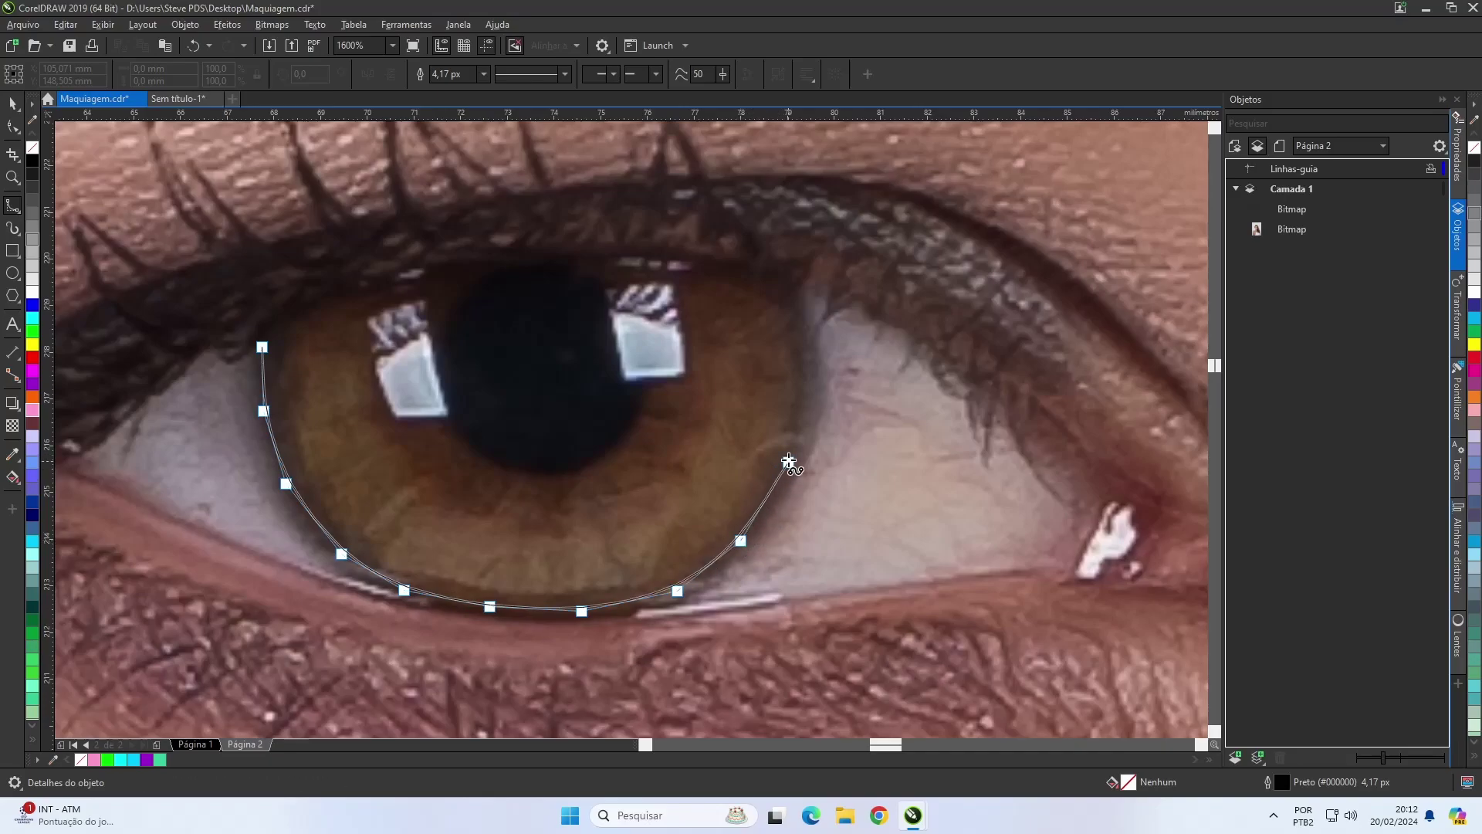
left_click(792, 472)
left_click(815, 400)
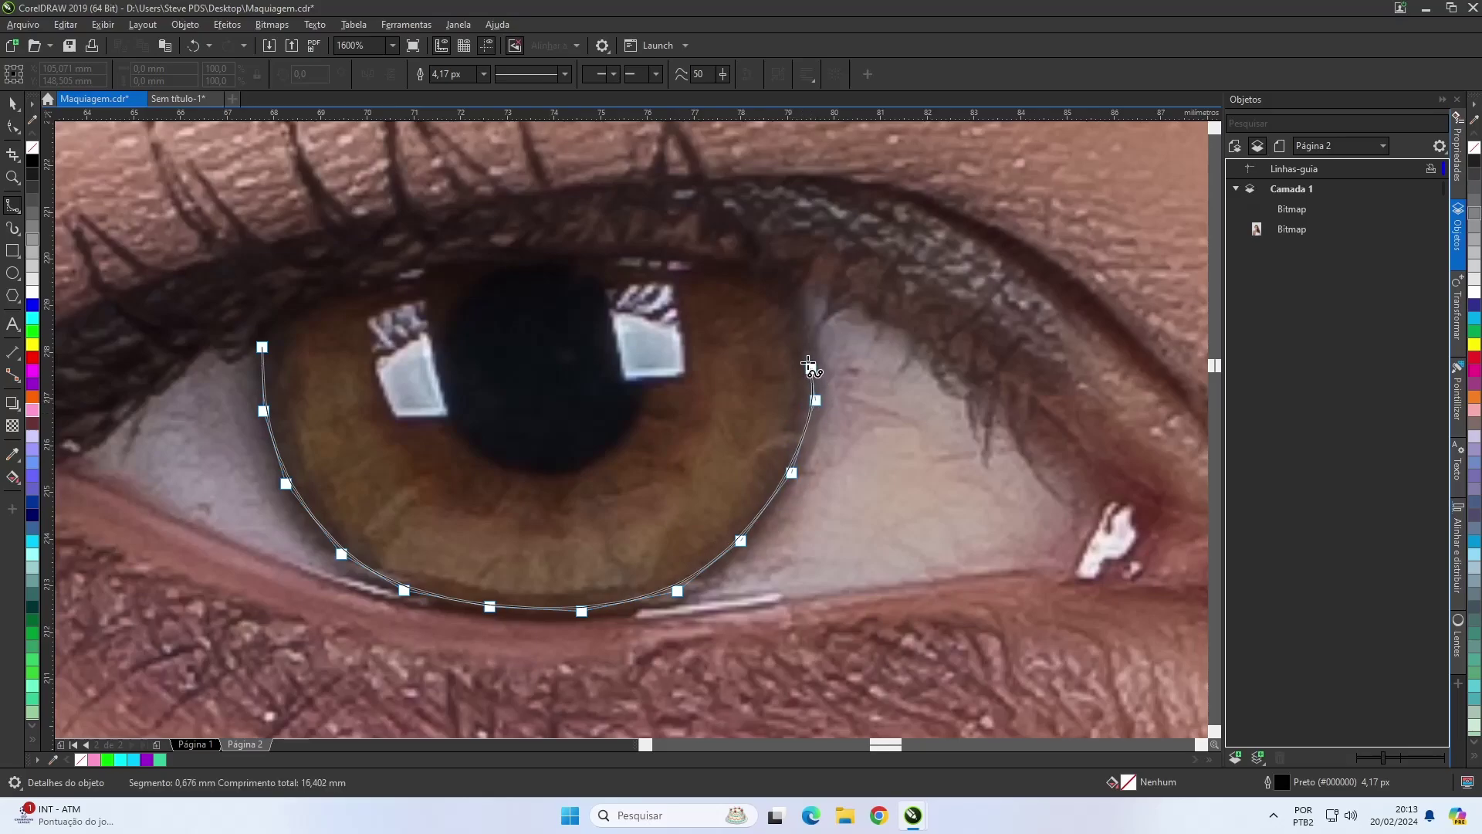
left_click(802, 330)
left_click(766, 286)
left_click(691, 259)
left_click(617, 259)
left_click(540, 260)
left_click(496, 258)
left_click(424, 267)
left_click(374, 290)
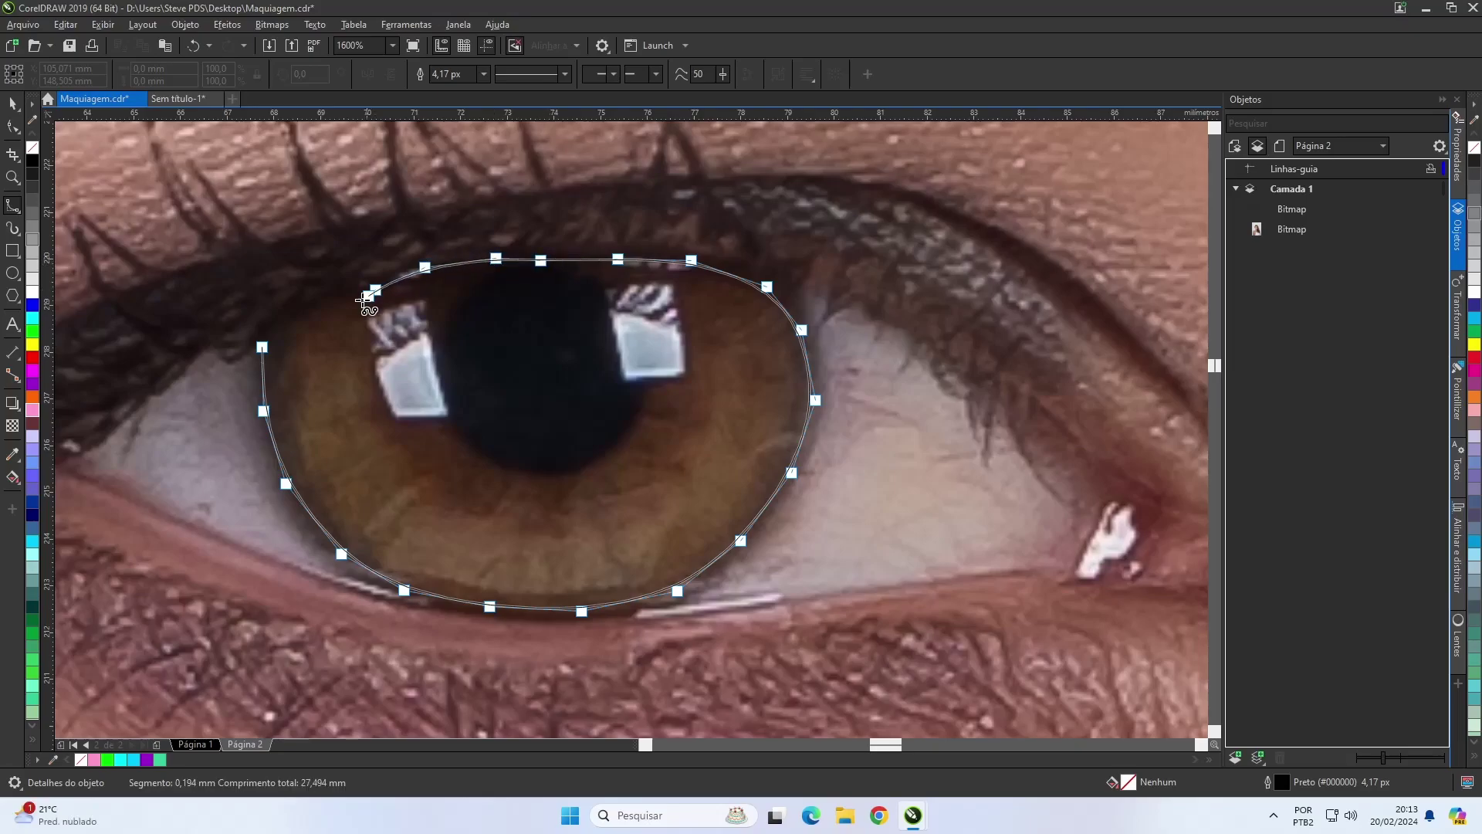
left_click(313, 304)
left_click(271, 332)
left_click(263, 348)
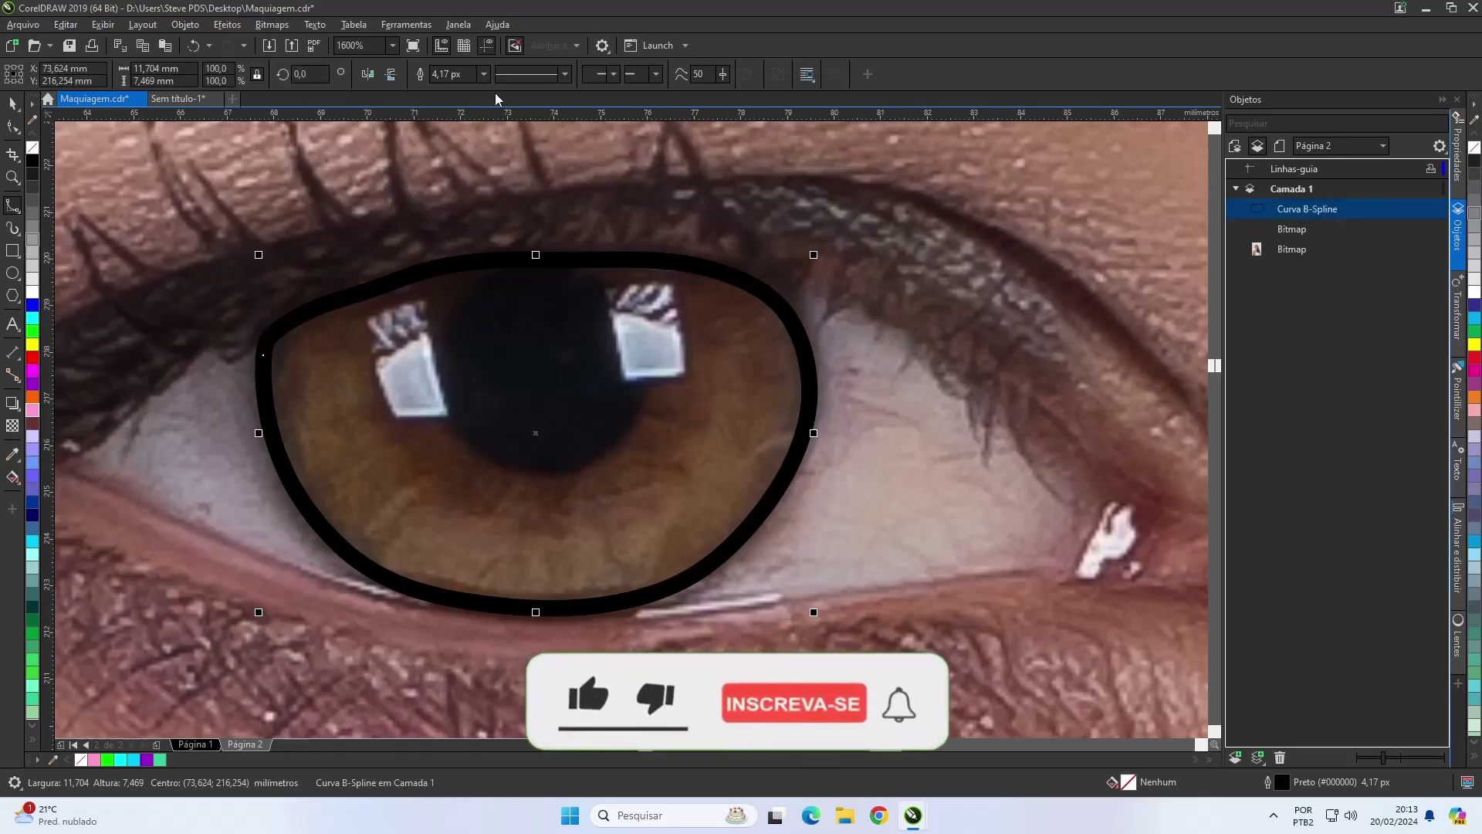
left_click(483, 73)
left_click(451, 87)
- Trace the right-hand iris with a closed B-Spline curve about 11.4 by 8.3 mm and set its outline to minimum width (Esp. mínima)
scroll(559, 442, "down", 2)
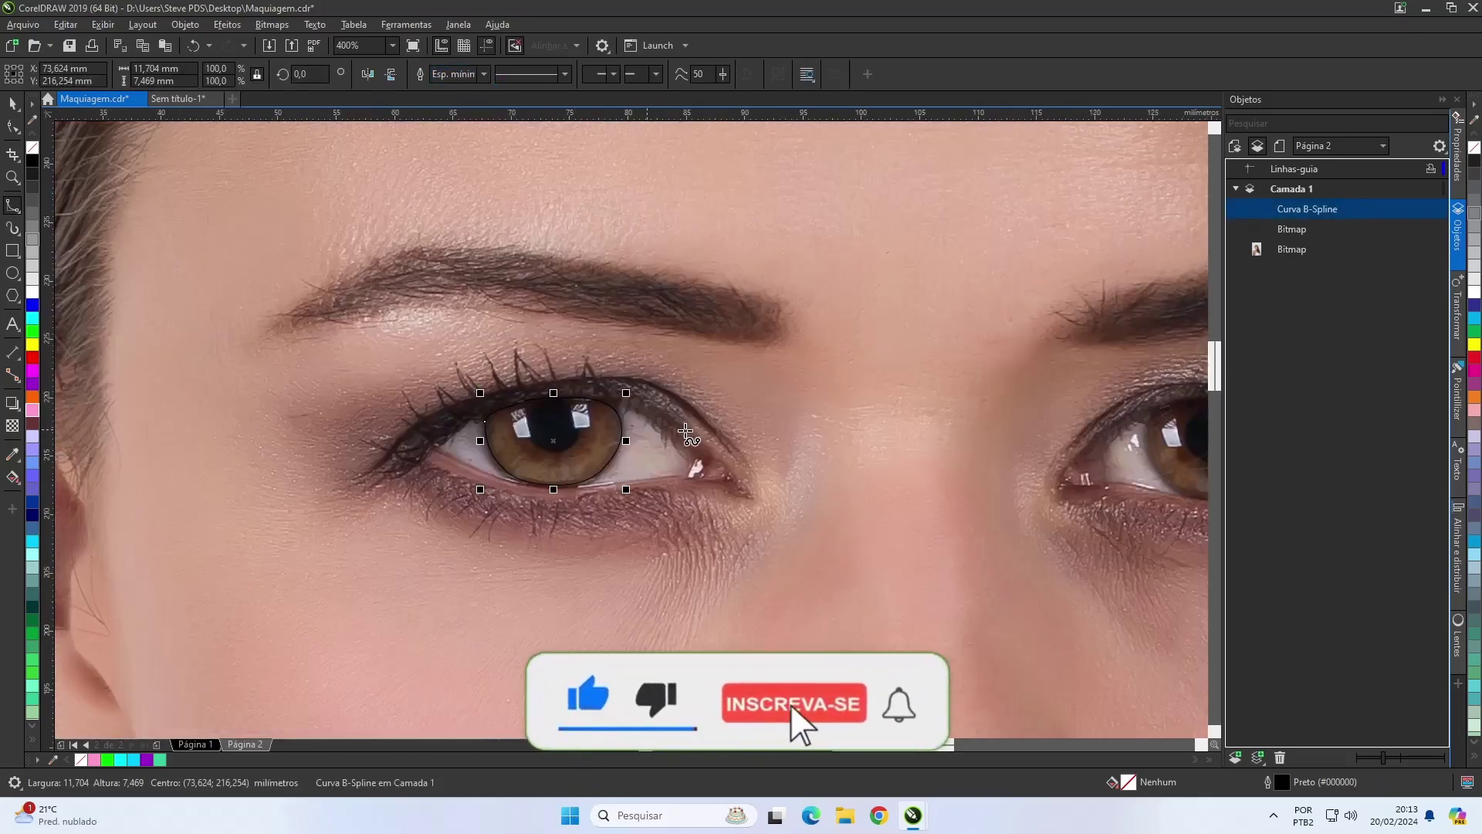
scroll(667, 432, "down", 1)
scroll(630, 429, "up", 2)
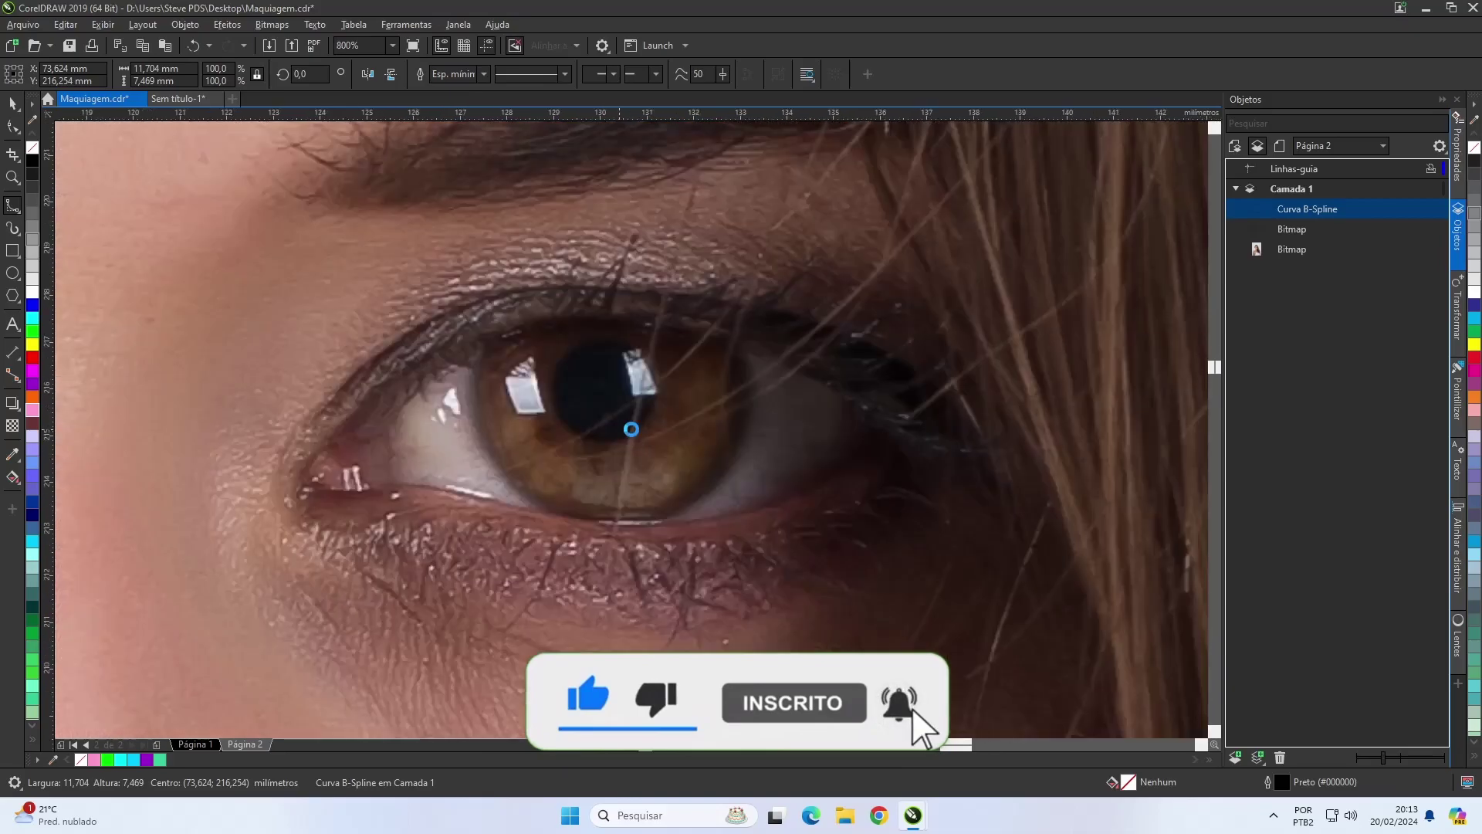
scroll(631, 429, "up", 1)
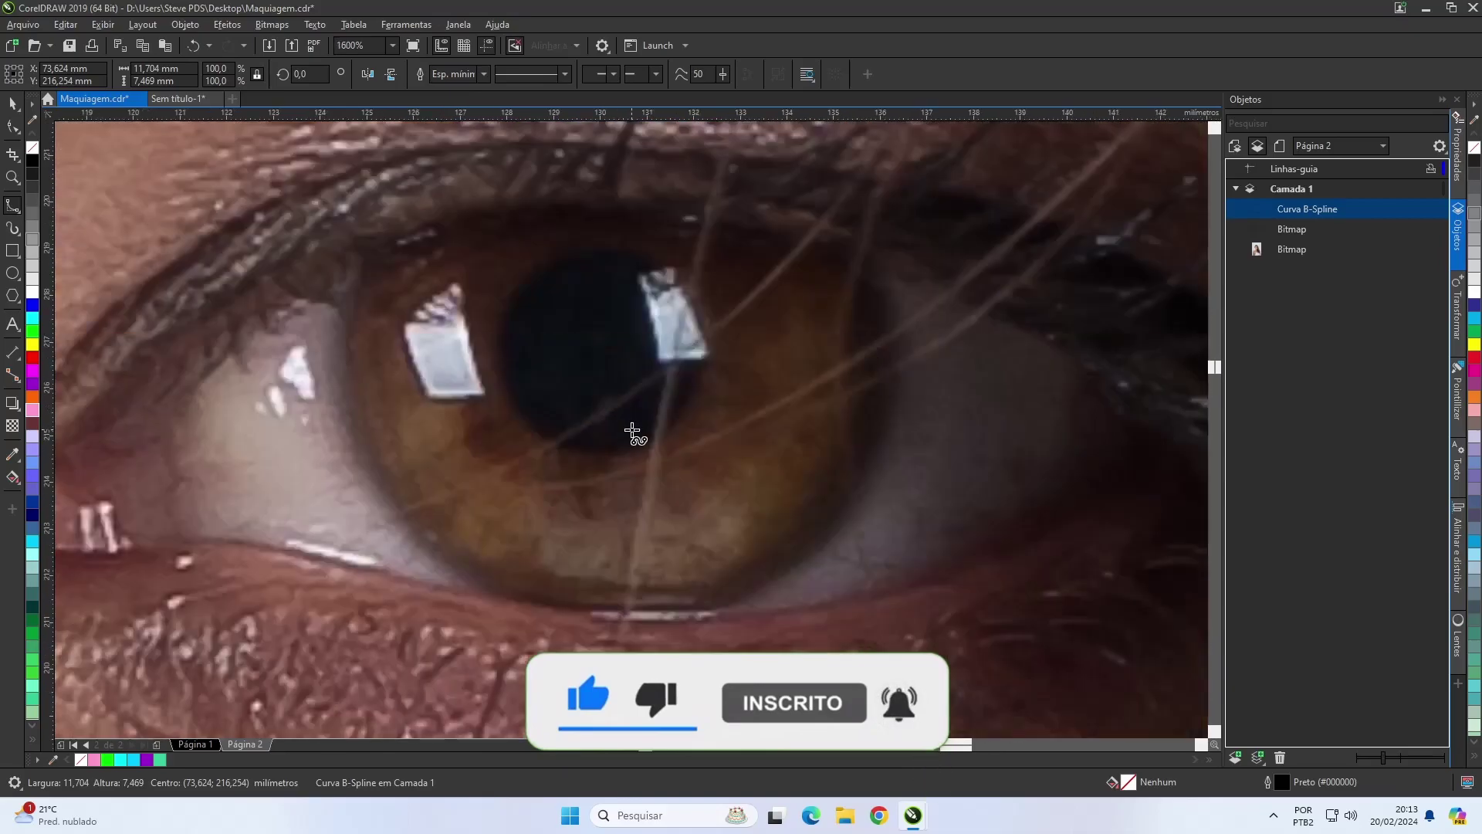
left_click(370, 252)
left_click(353, 305)
left_click(350, 371)
left_click(373, 434)
left_click(378, 469)
left_click(430, 535)
left_click(497, 589)
left_click(575, 600)
left_click(676, 606)
left_click(770, 583)
left_click(839, 519)
left_click(882, 424)
left_click(892, 331)
left_click(848, 268)
left_click(823, 249)
left_click(776, 250)
left_click(735, 237)
left_click(674, 223)
left_click(627, 219)
left_click(549, 215)
left_click(488, 219)
left_click(424, 234)
left_click(389, 242)
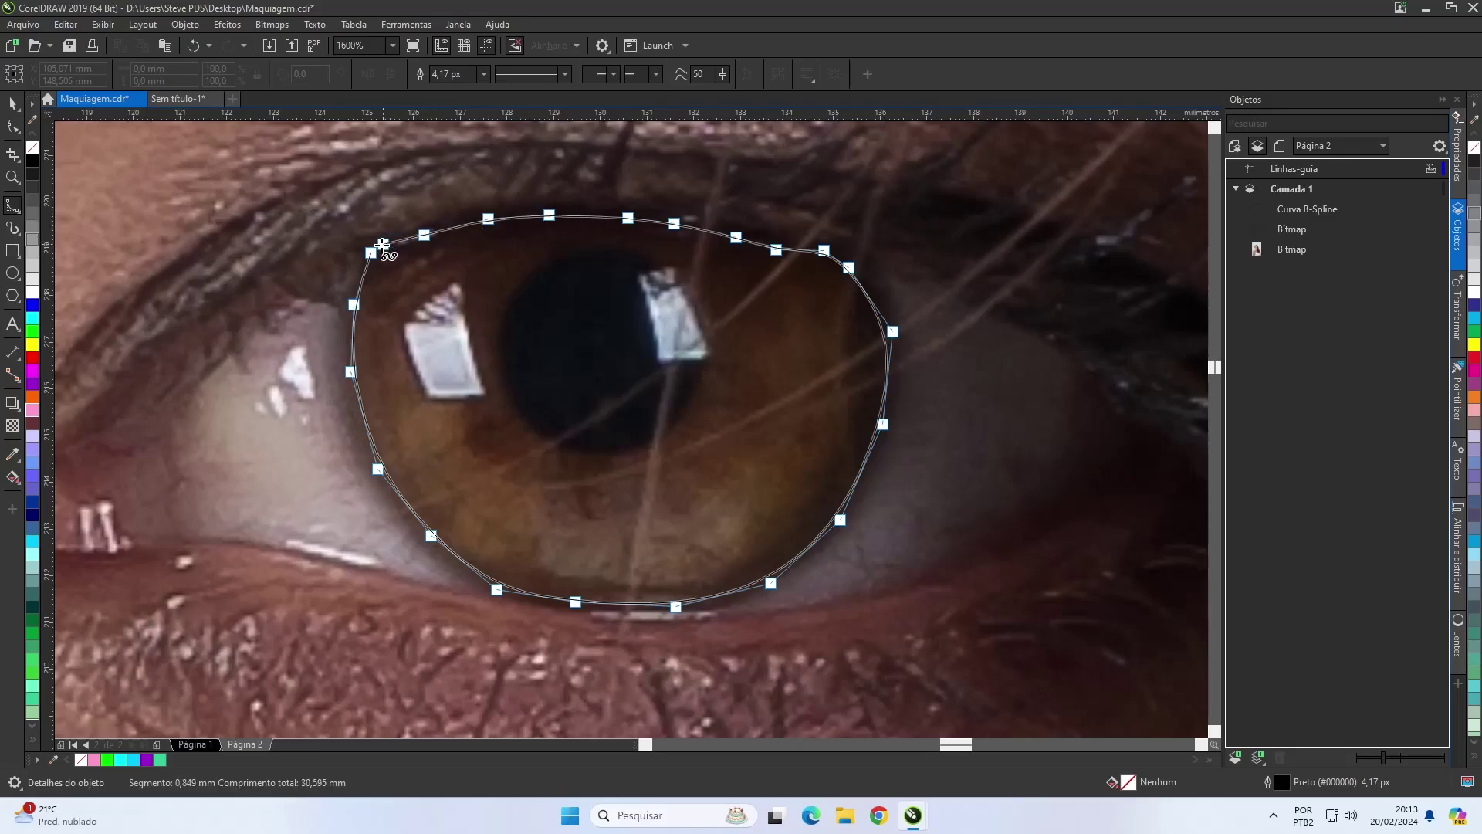
left_click(371, 252)
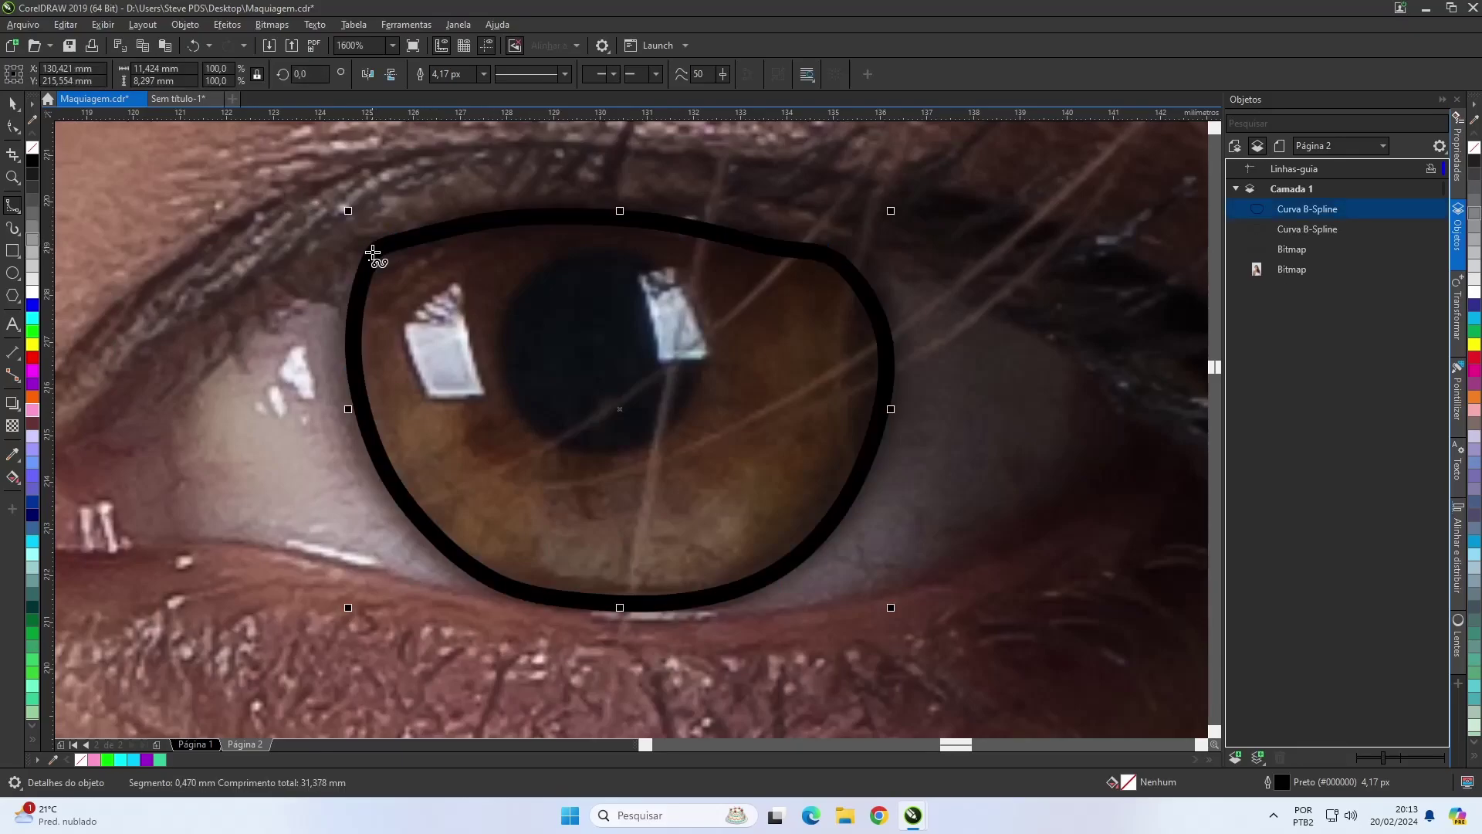
left_click(483, 74)
left_click(473, 94)
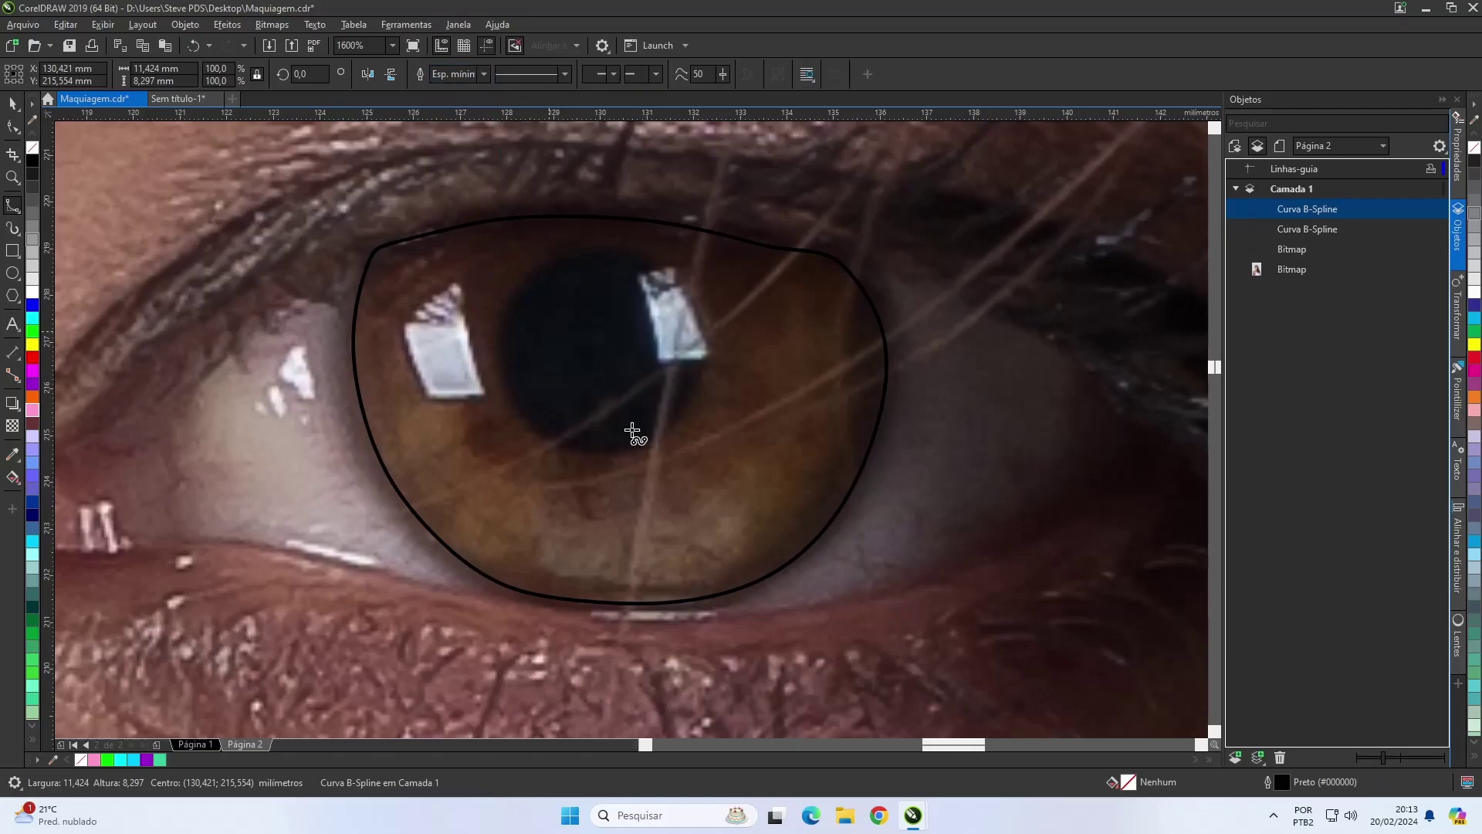
- Fill both iris curves together with the sea-green colour Verde-mar (#33CC99)
key("F3")
key("F3")
key("F3")
left_click(14, 104)
left_click(309, 446)
left_click(623, 453, "shift")
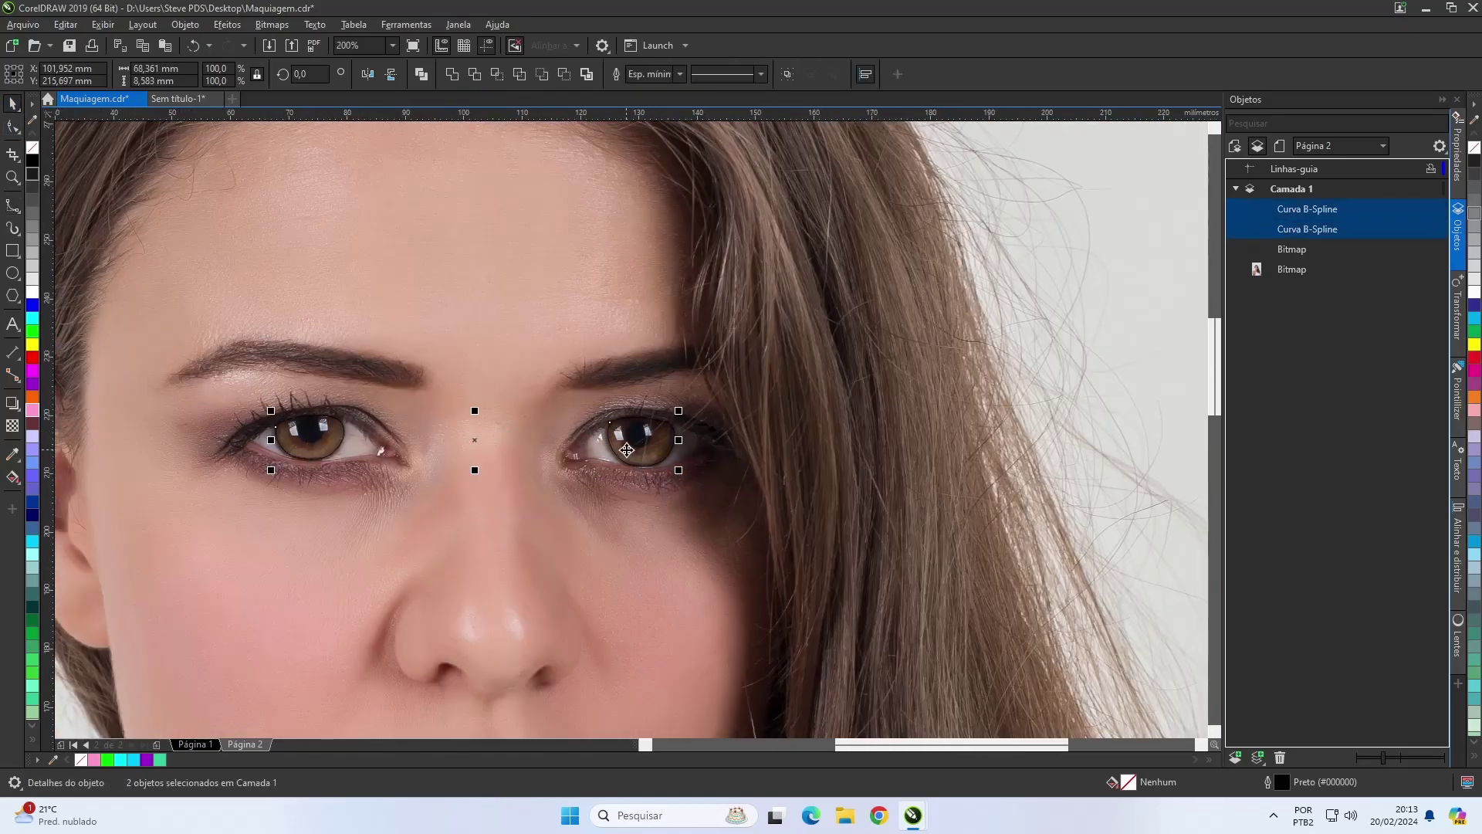
left_click(161, 760)
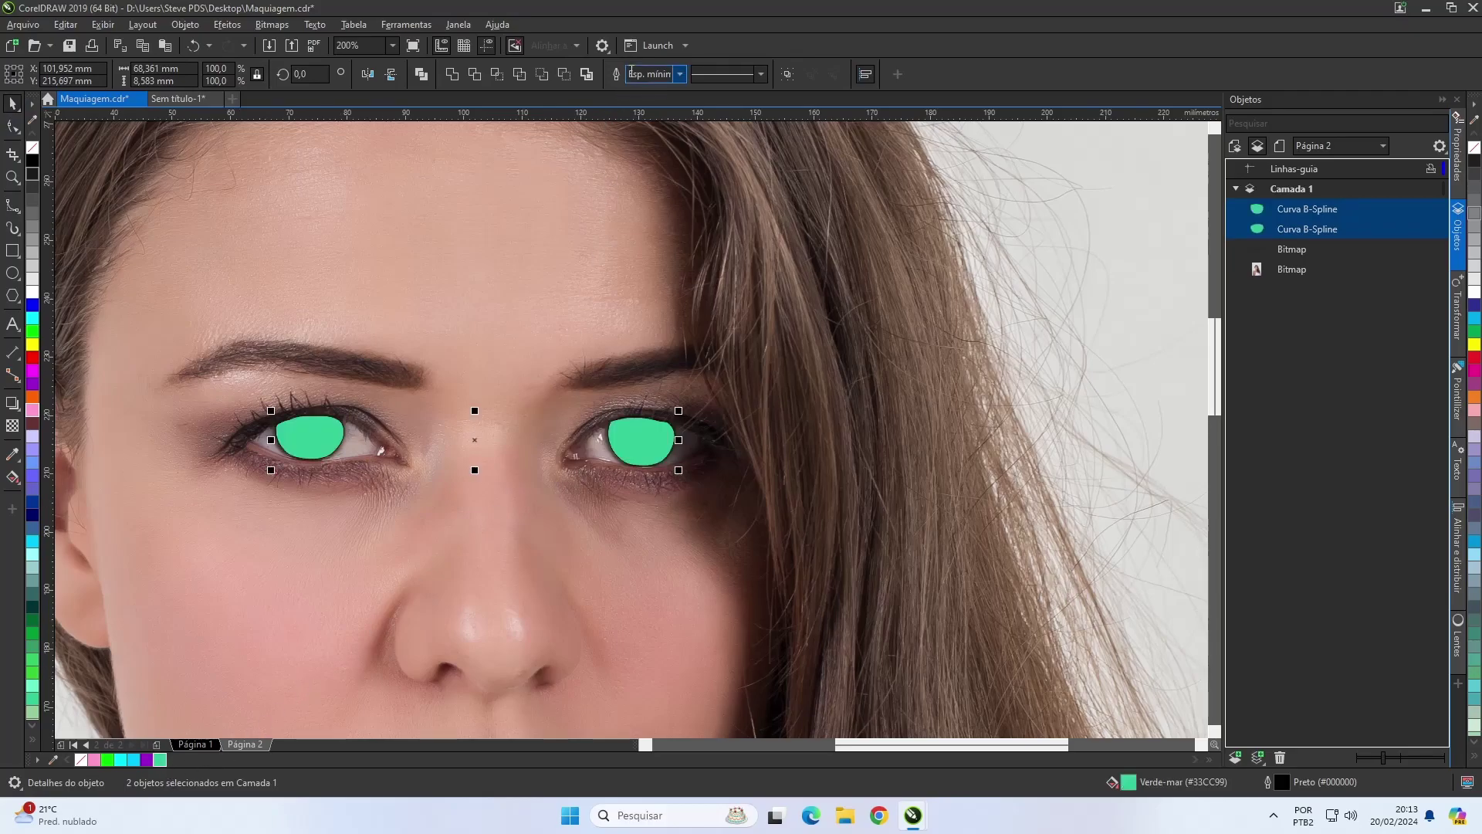
- Remove the outline from both green iris shapes by setting it to Nenhum, and group the two shapes
left_click(683, 80)
left_click(671, 91)
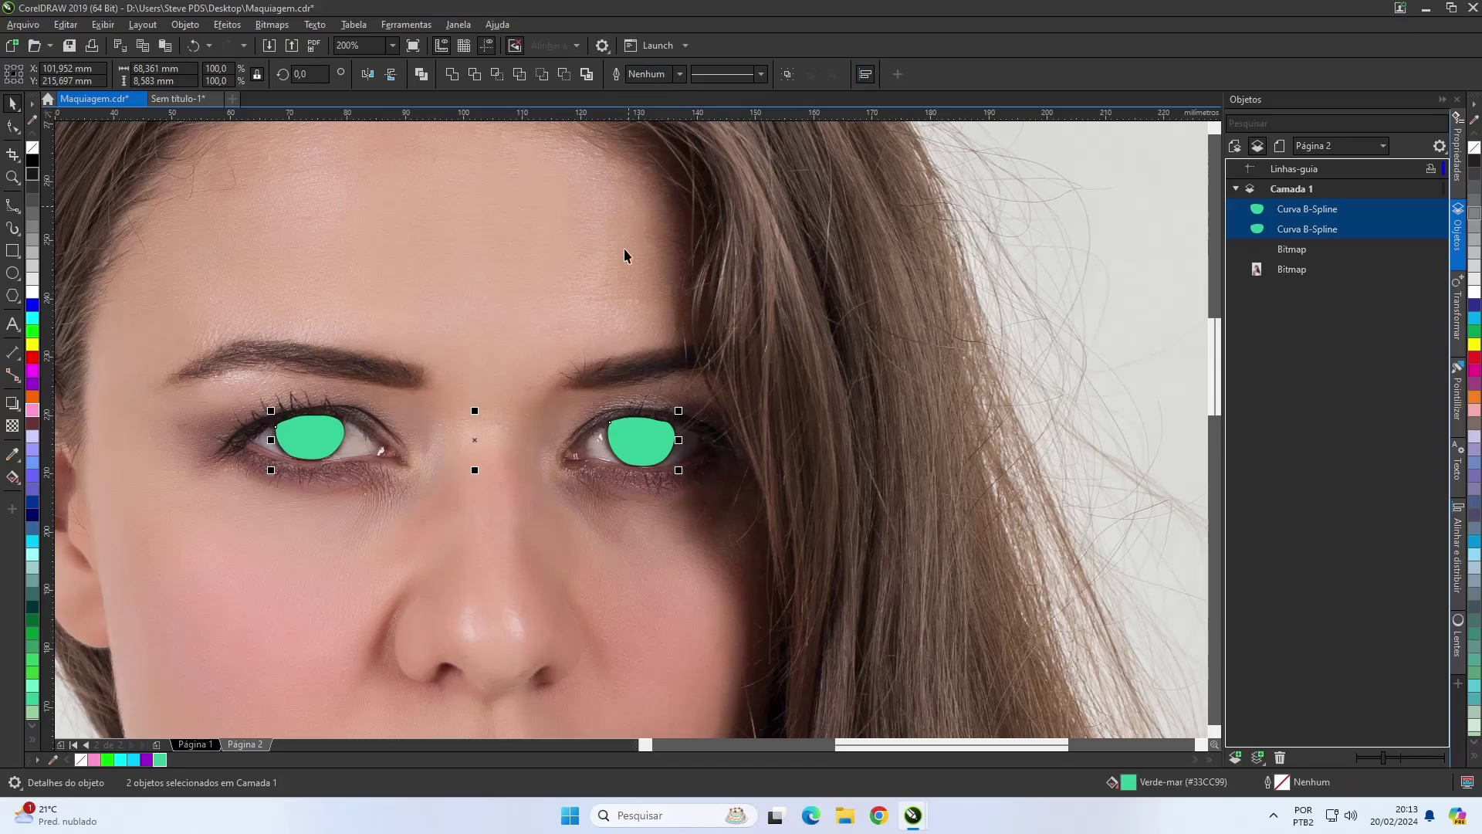
key("shift+F2")
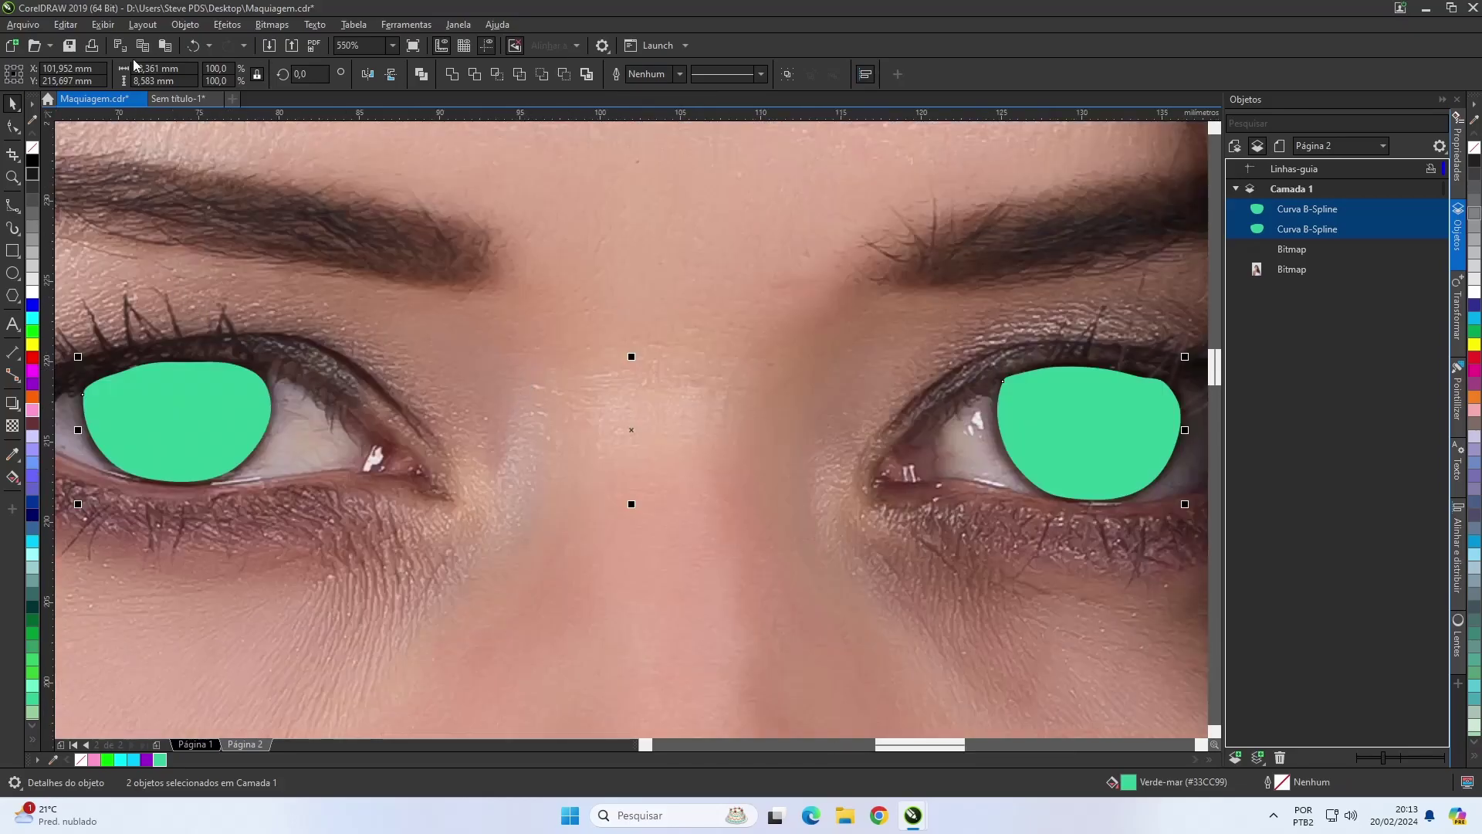
left_click(784, 76)
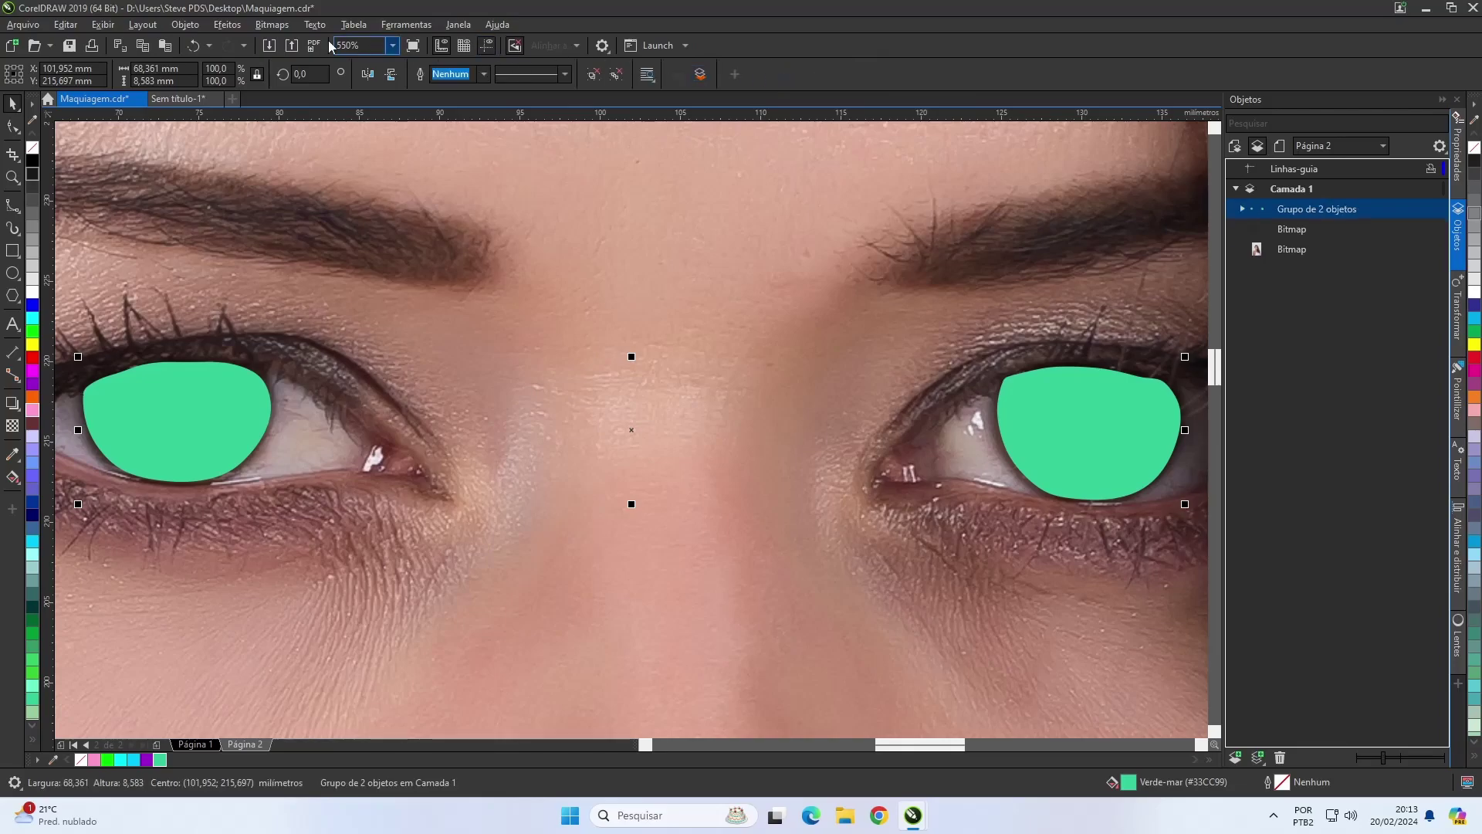
- Apply a Gaussian blur (Desfocagem gaussiana) to the grouped iris shapes with the default radius of 5 pixels
left_click(228, 26)
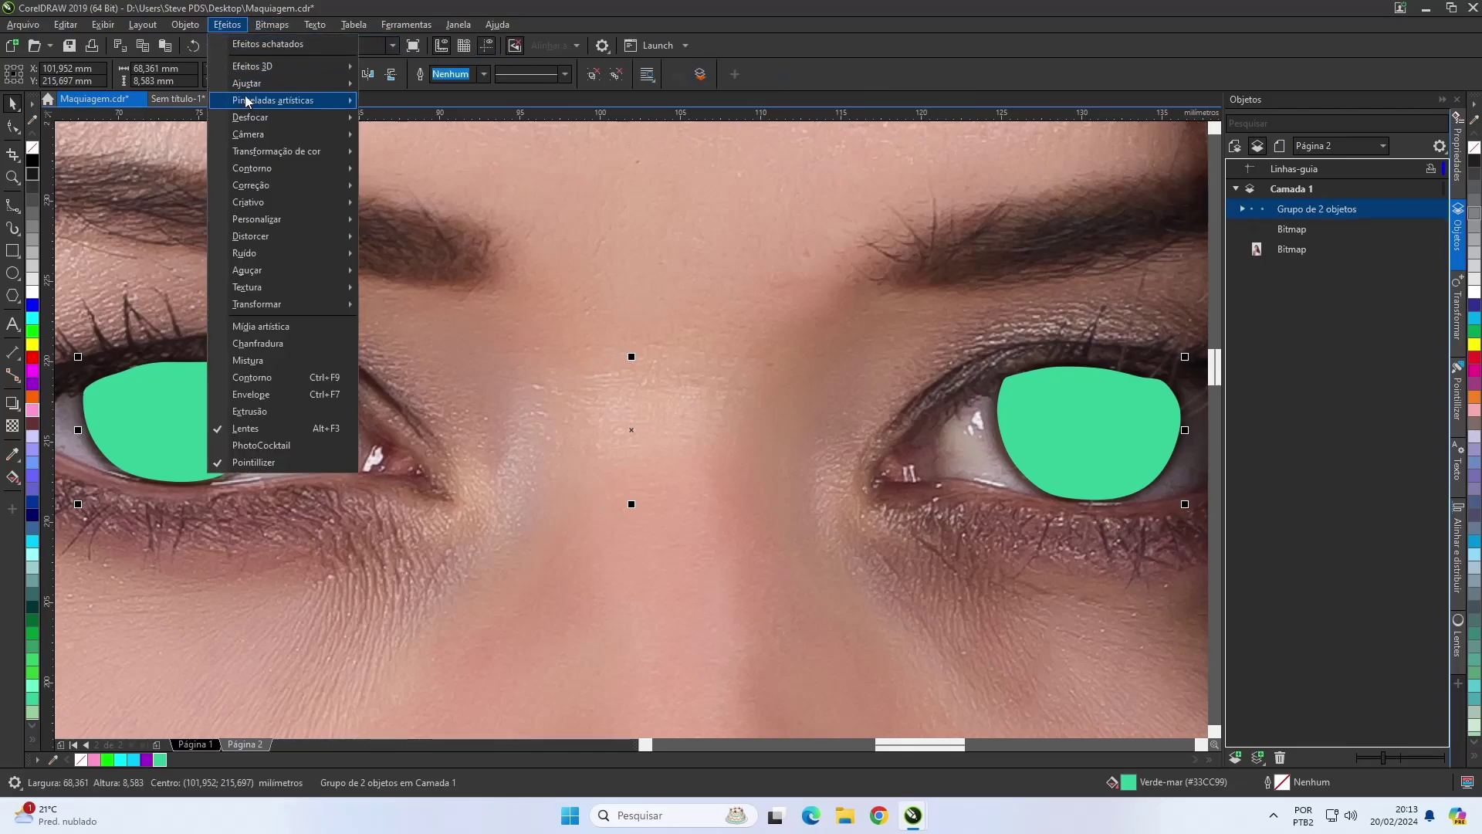
mouse_move(324, 117)
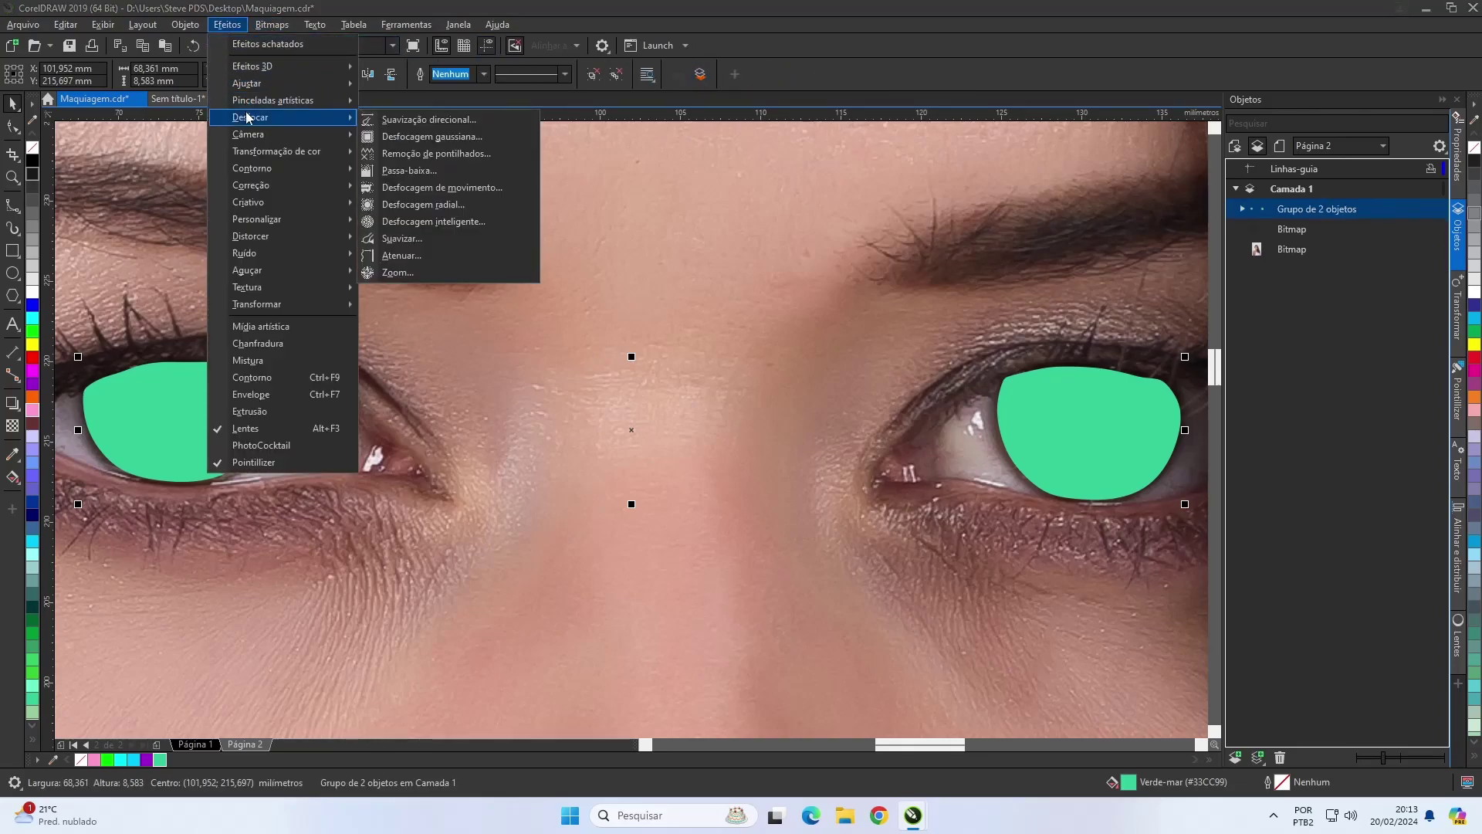
left_click(398, 137)
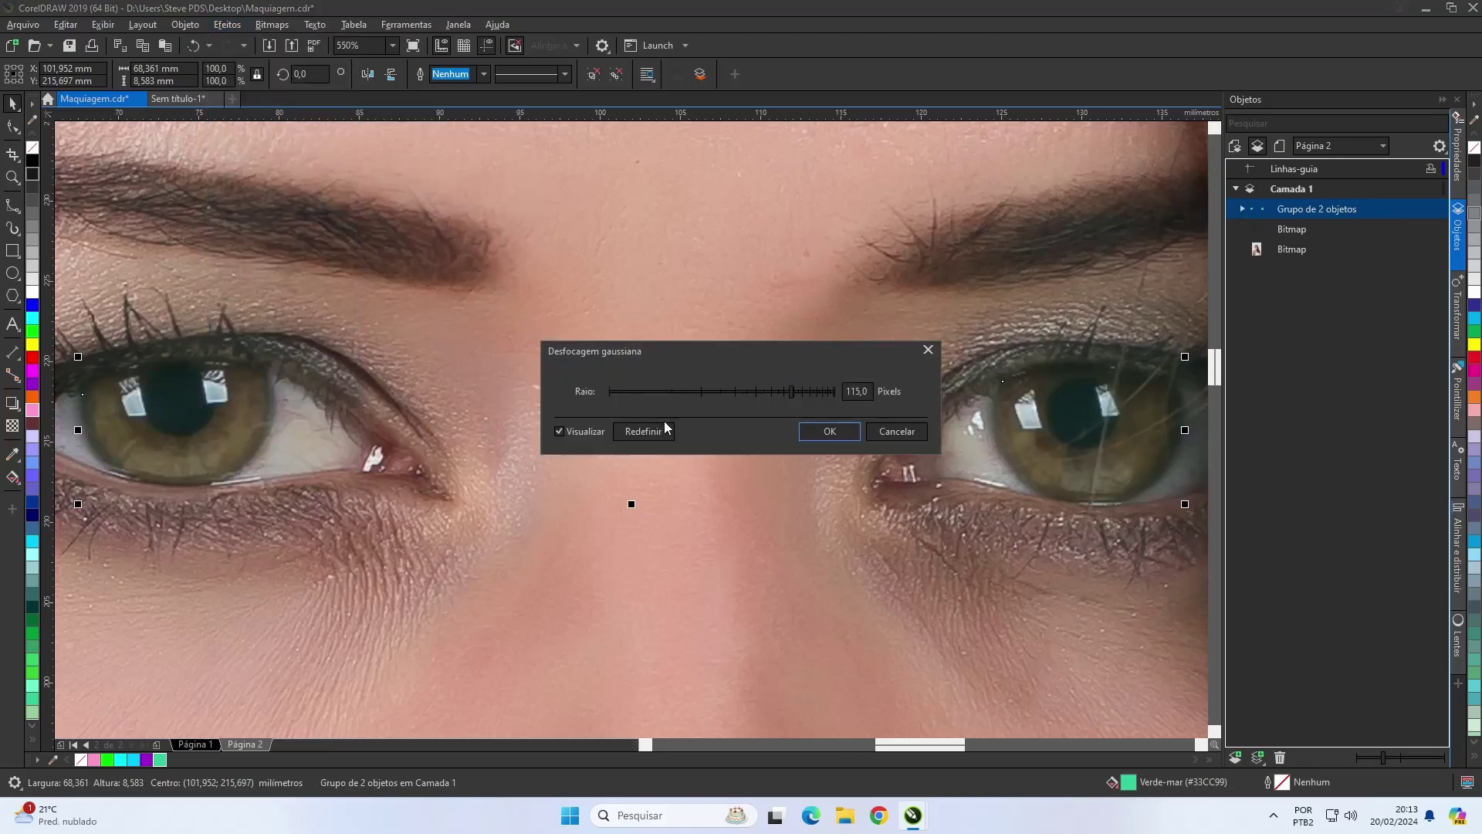
left_click(657, 432)
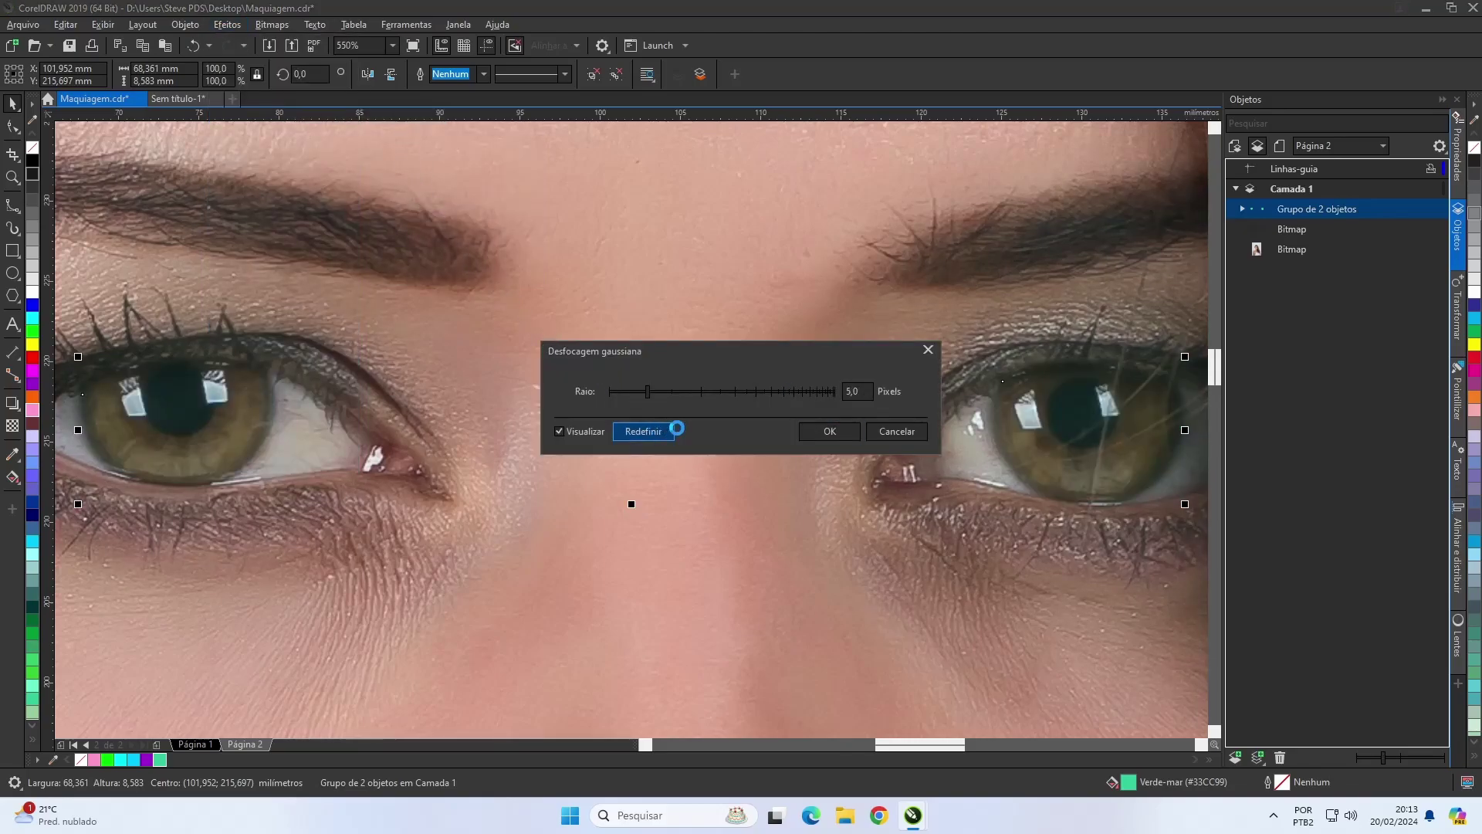
left_click(829, 431)
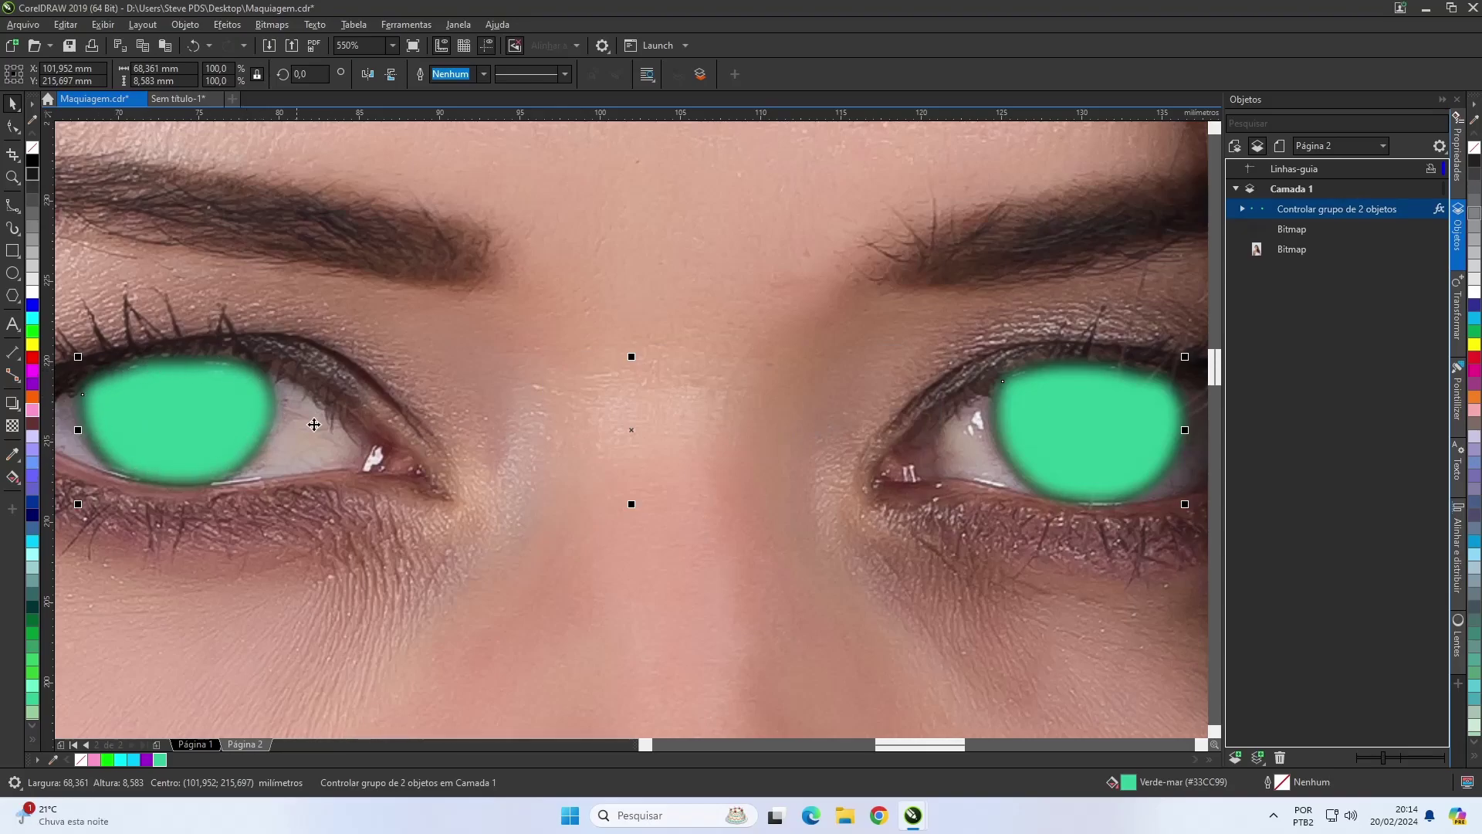
- Convert the blurred iris group to an RGB bitmap at 300 dpi
left_click(289, 28)
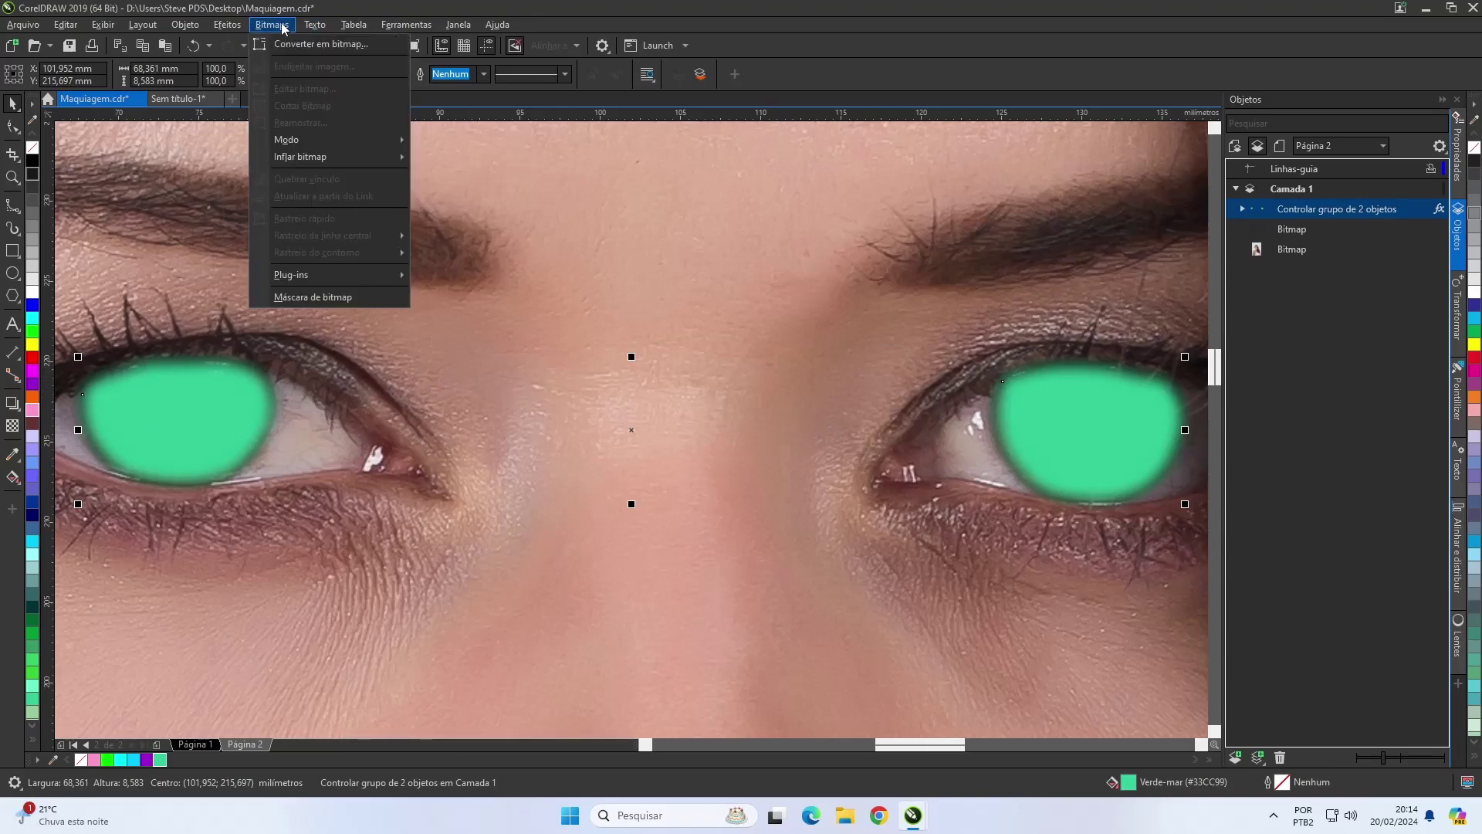
left_click(290, 42)
left_click(767, 492)
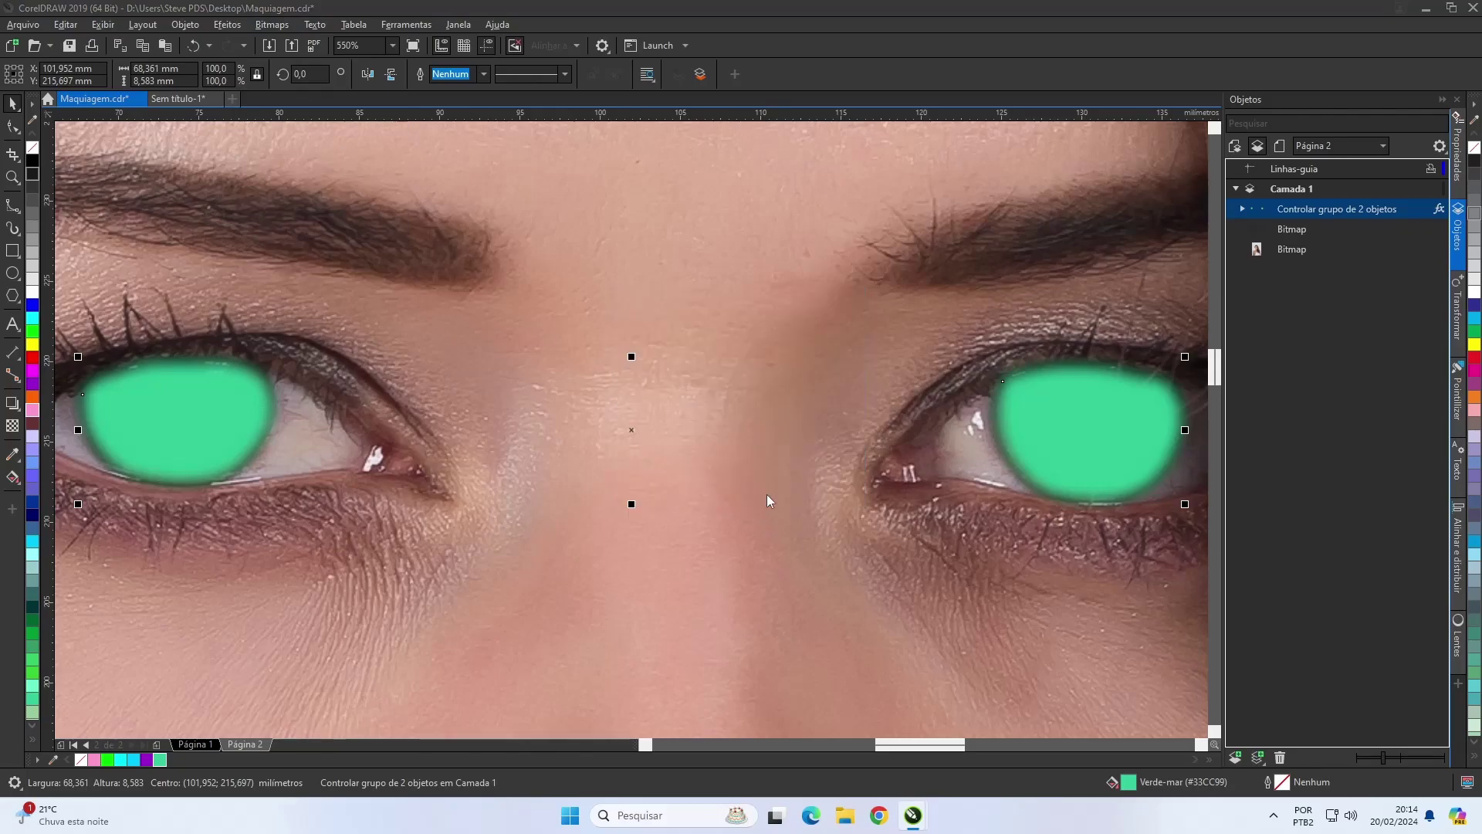
- Apply transparency to the iris bitmap with the Sobrepor merge mode and a uniform value of 55, and deselect it
left_click(13, 425)
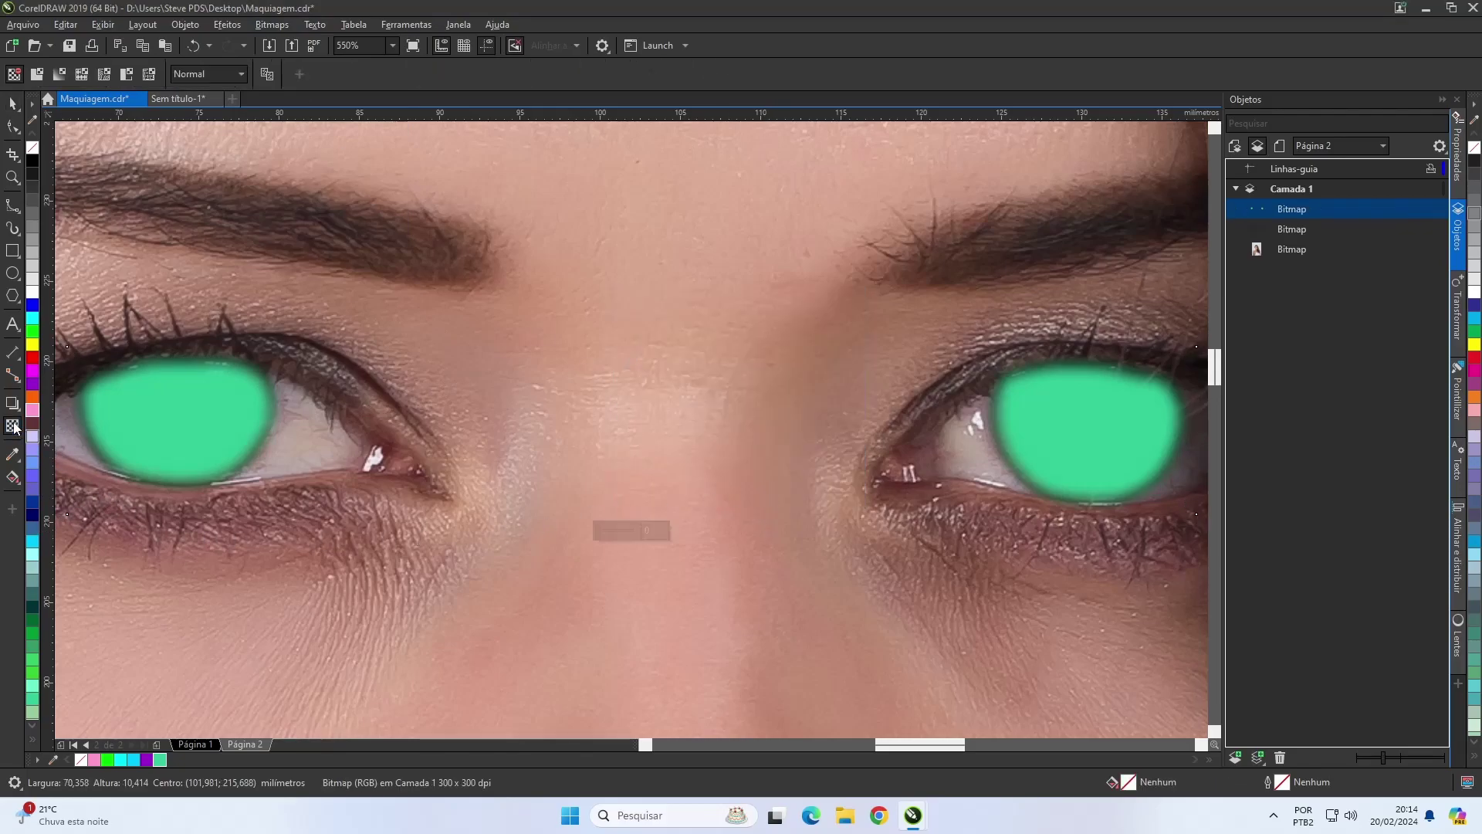
left_click(239, 75)
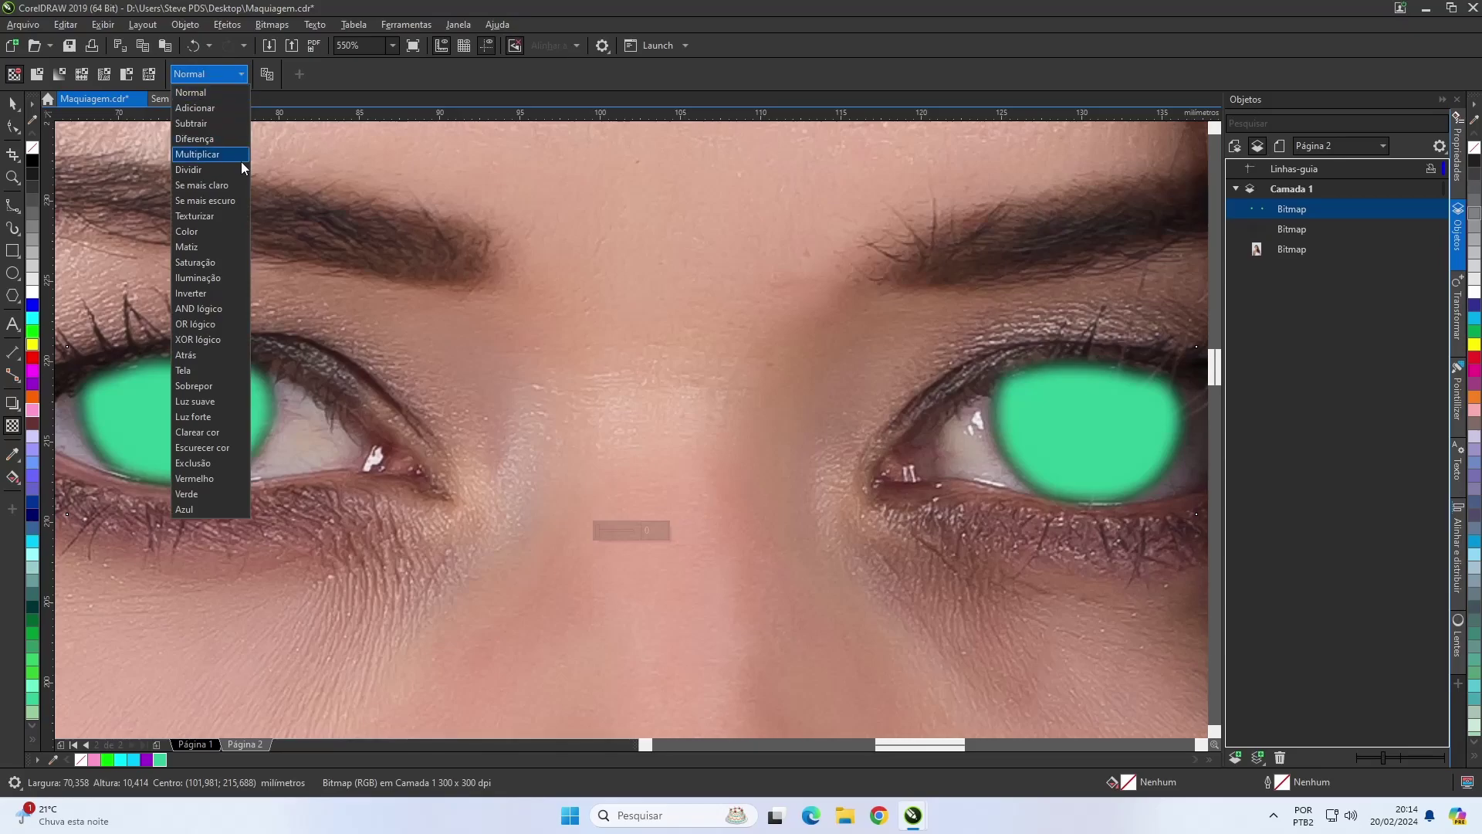
left_click(203, 384)
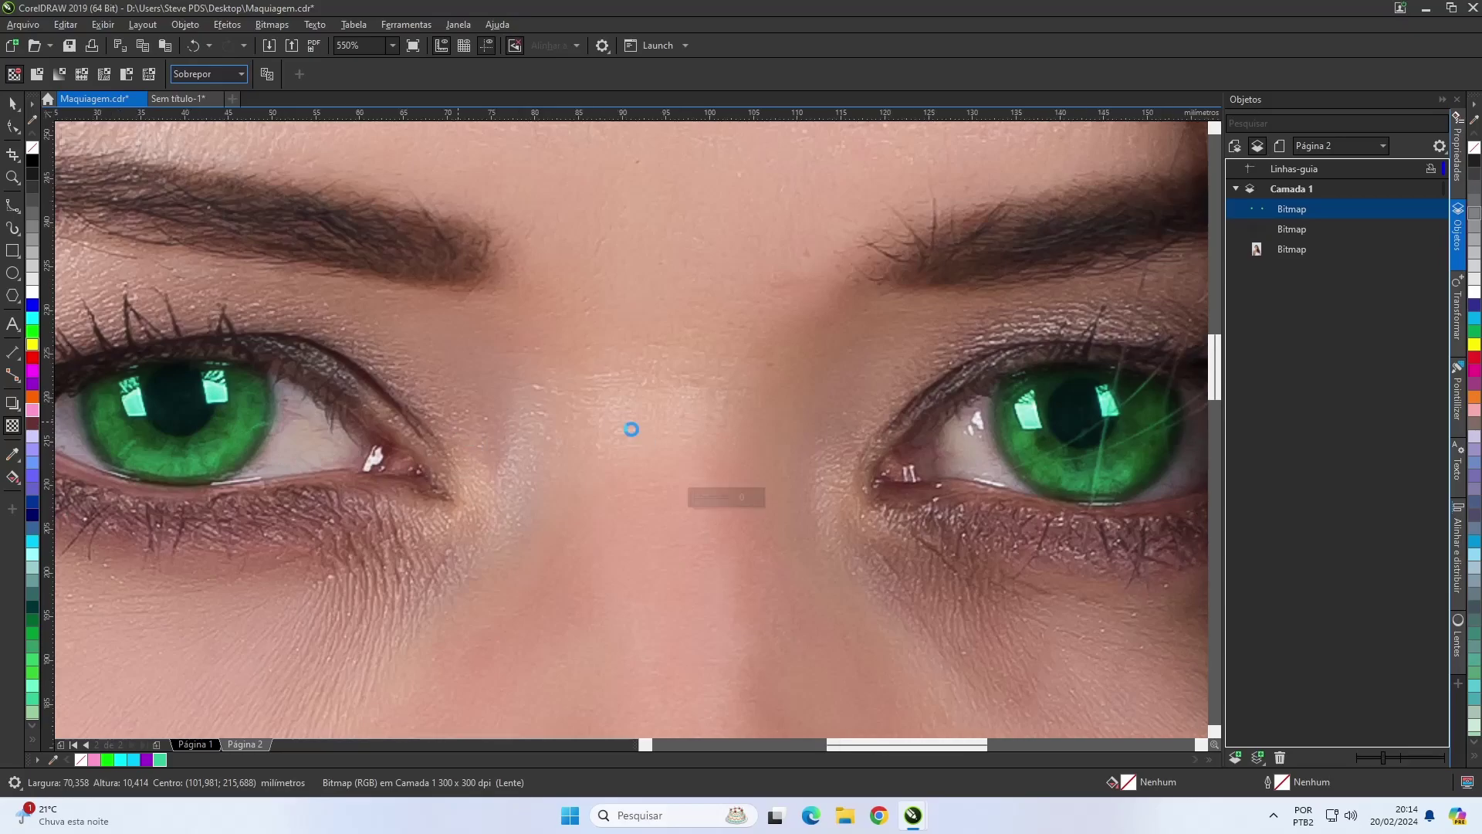
scroll(628, 427, "down", 2)
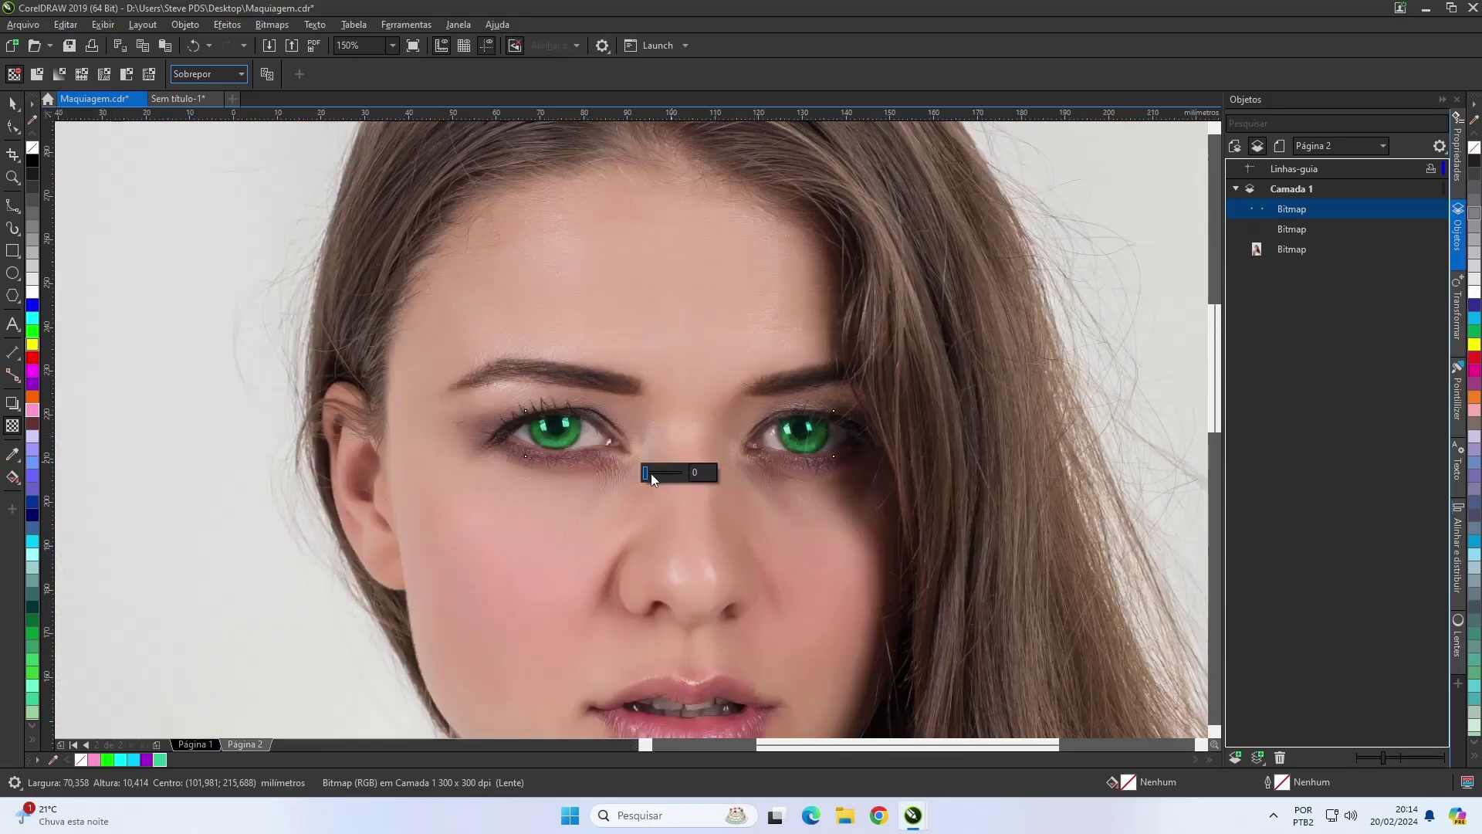
left_click_drag(646, 474, 660, 475)
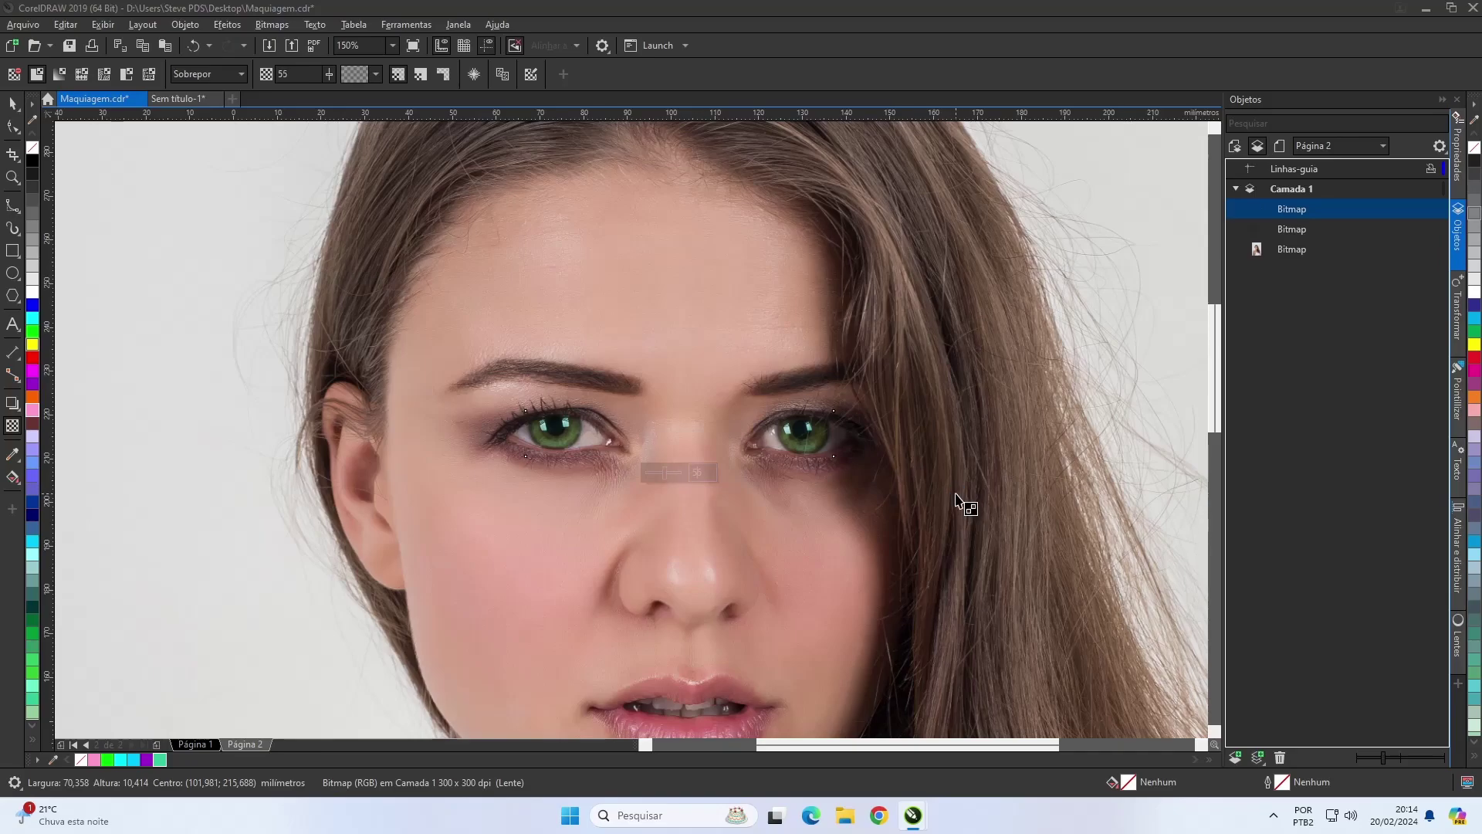
left_click(13, 103)
key("Escape")
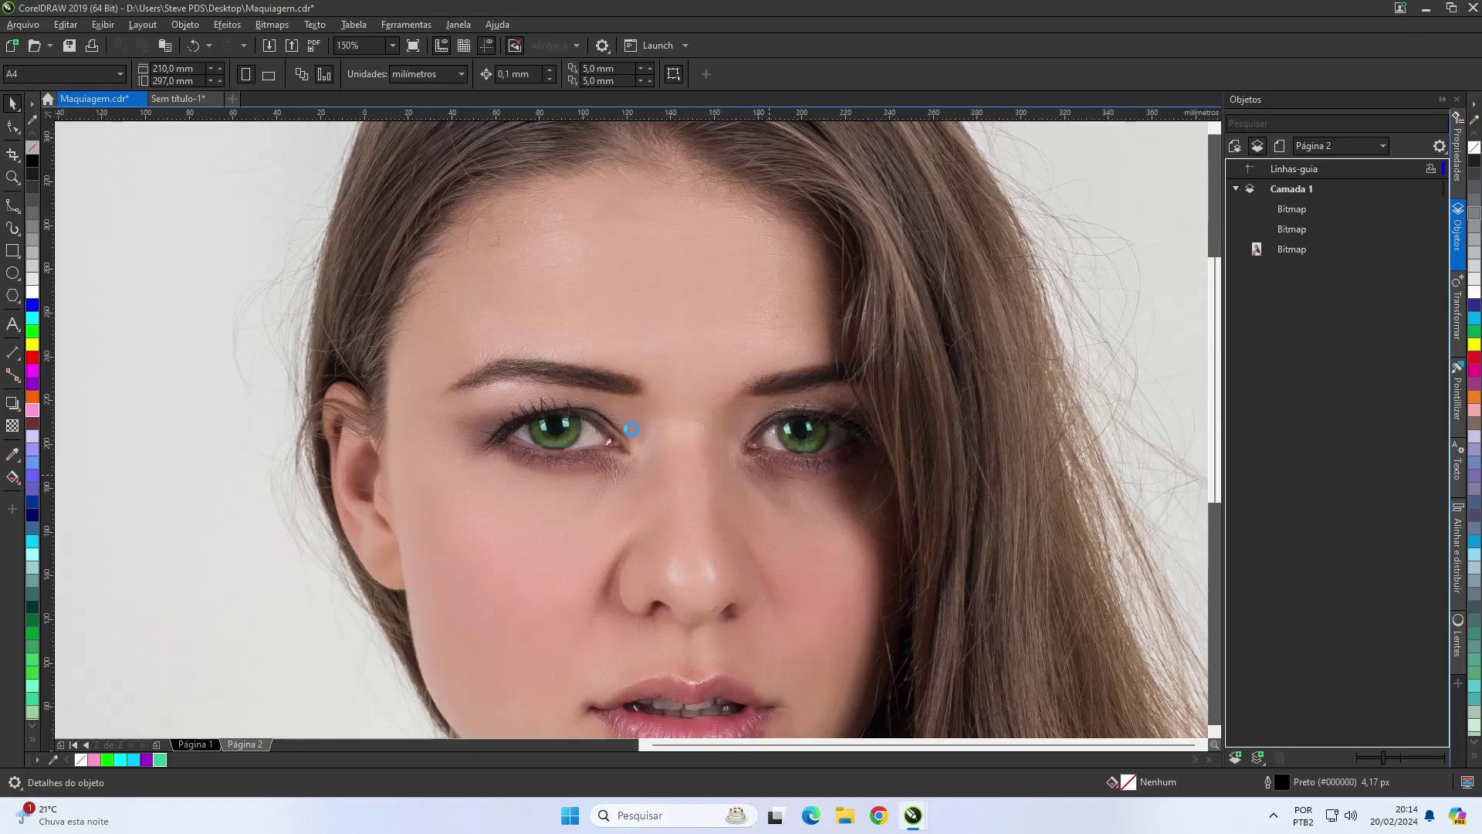
- Trace the outer contour of both lips with a closed B-Spline curve about 44.5 by 20.5 mm
scroll(631, 428, "down", 2)
scroll(631, 433, "up", 2)
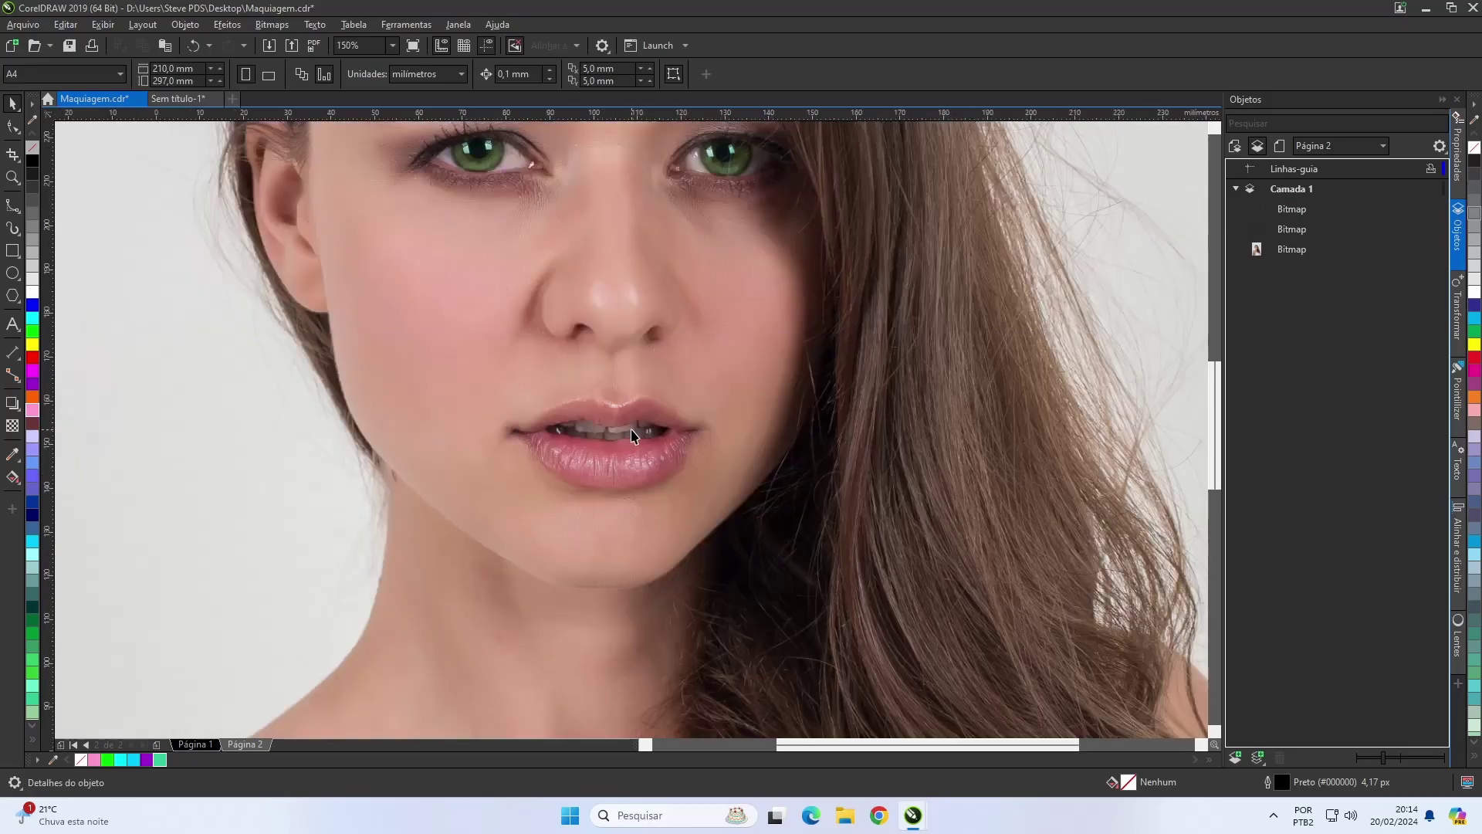
scroll(631, 434, "up", 3)
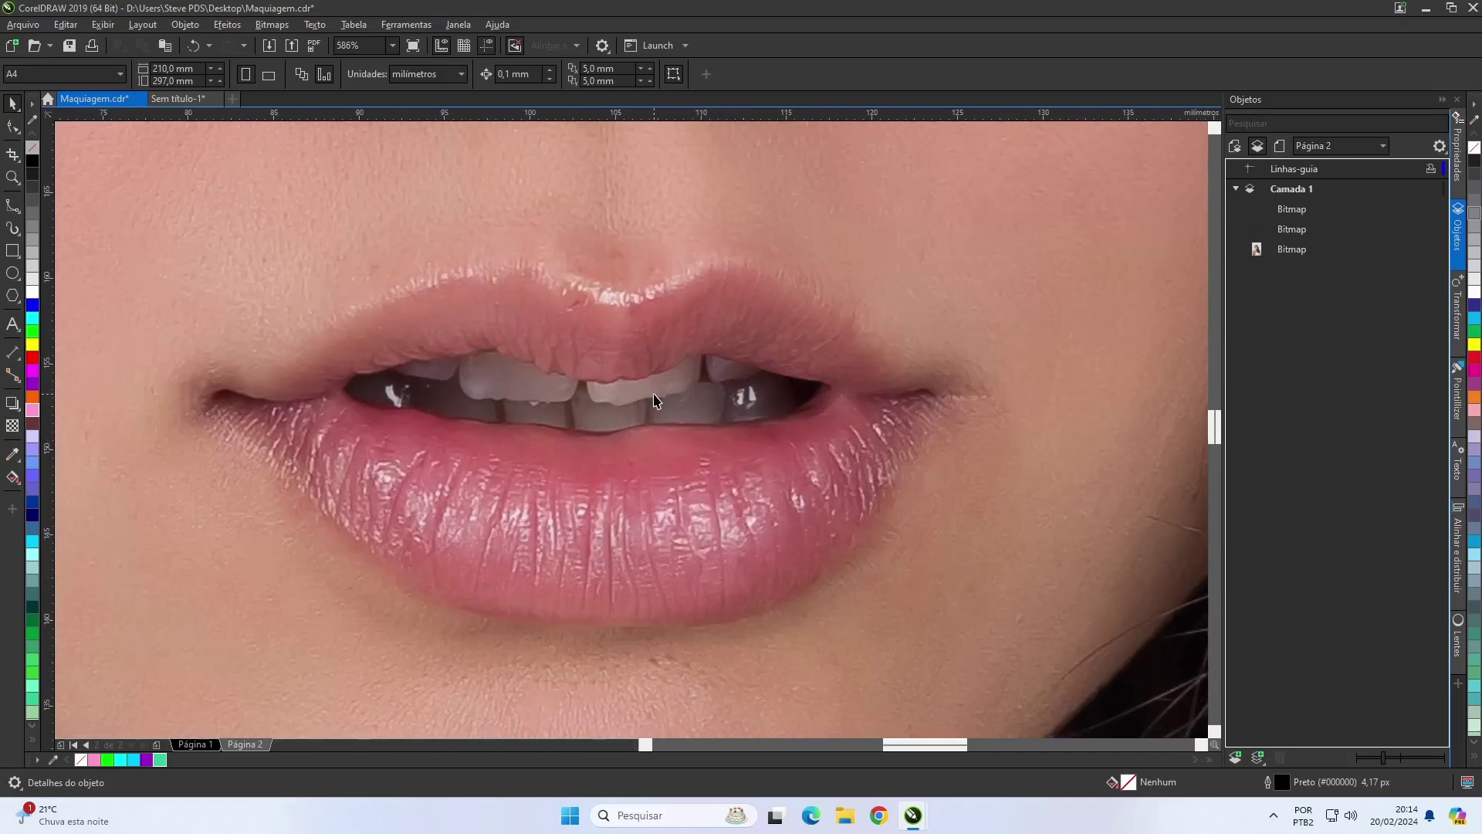
left_click(8, 206)
left_click(202, 379)
left_click(214, 373)
left_click(233, 376)
left_click(260, 384)
left_click(296, 372)
left_click(328, 338)
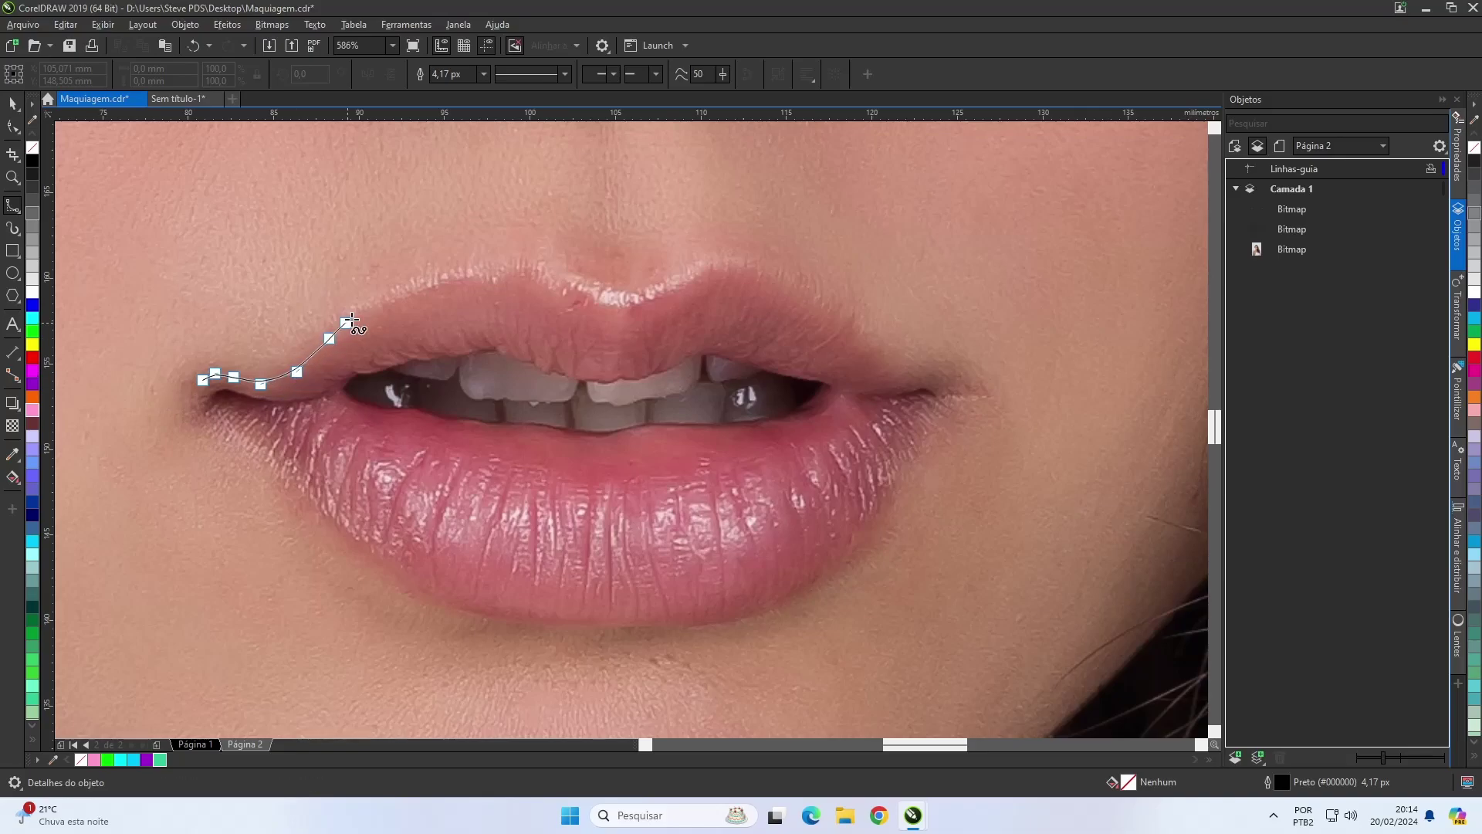
left_click(375, 306)
left_click(436, 288)
left_click(500, 281)
left_click(534, 276)
left_click(565, 287)
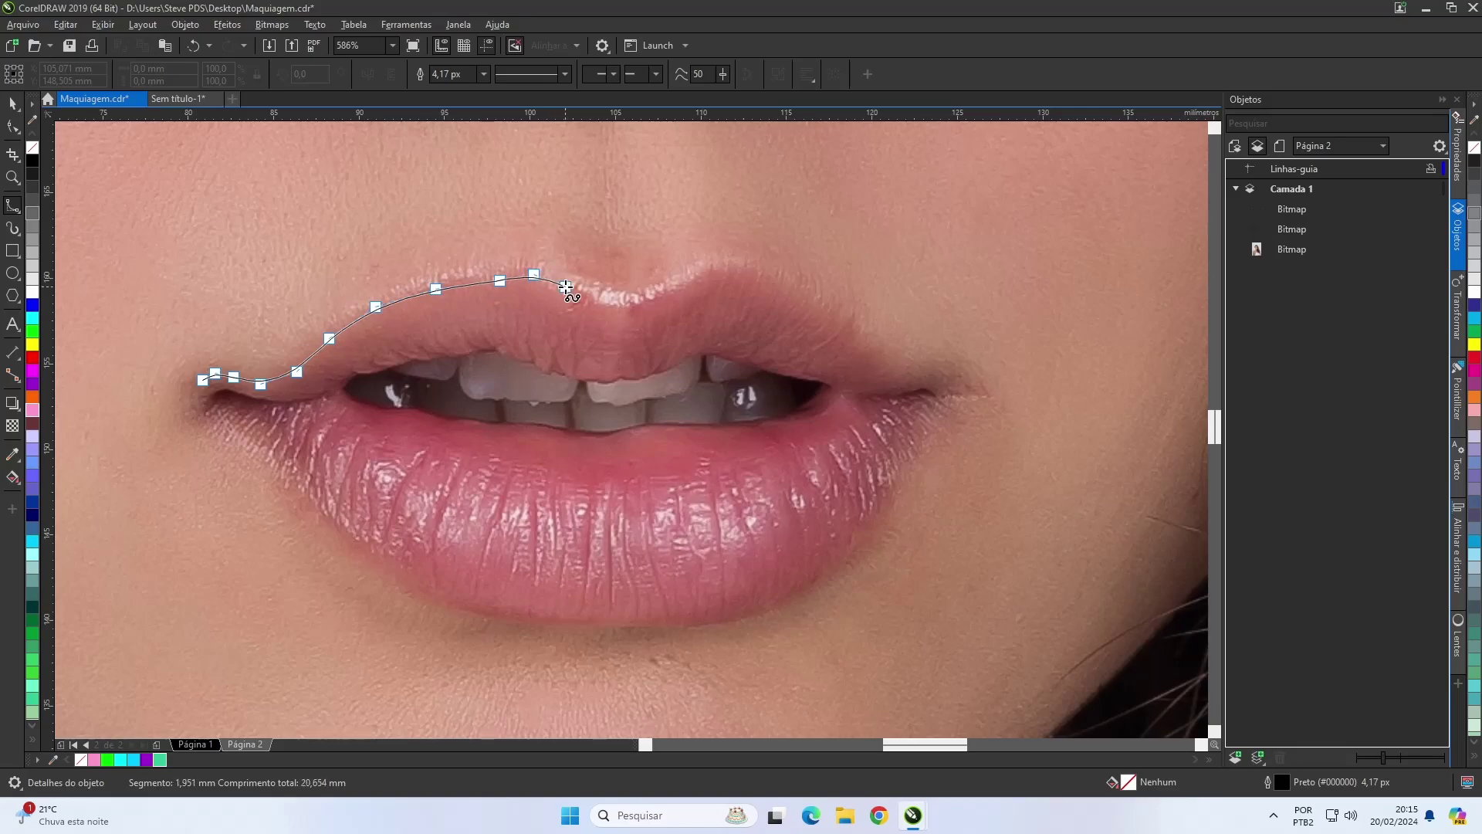
left_click(616, 309)
left_click(670, 296)
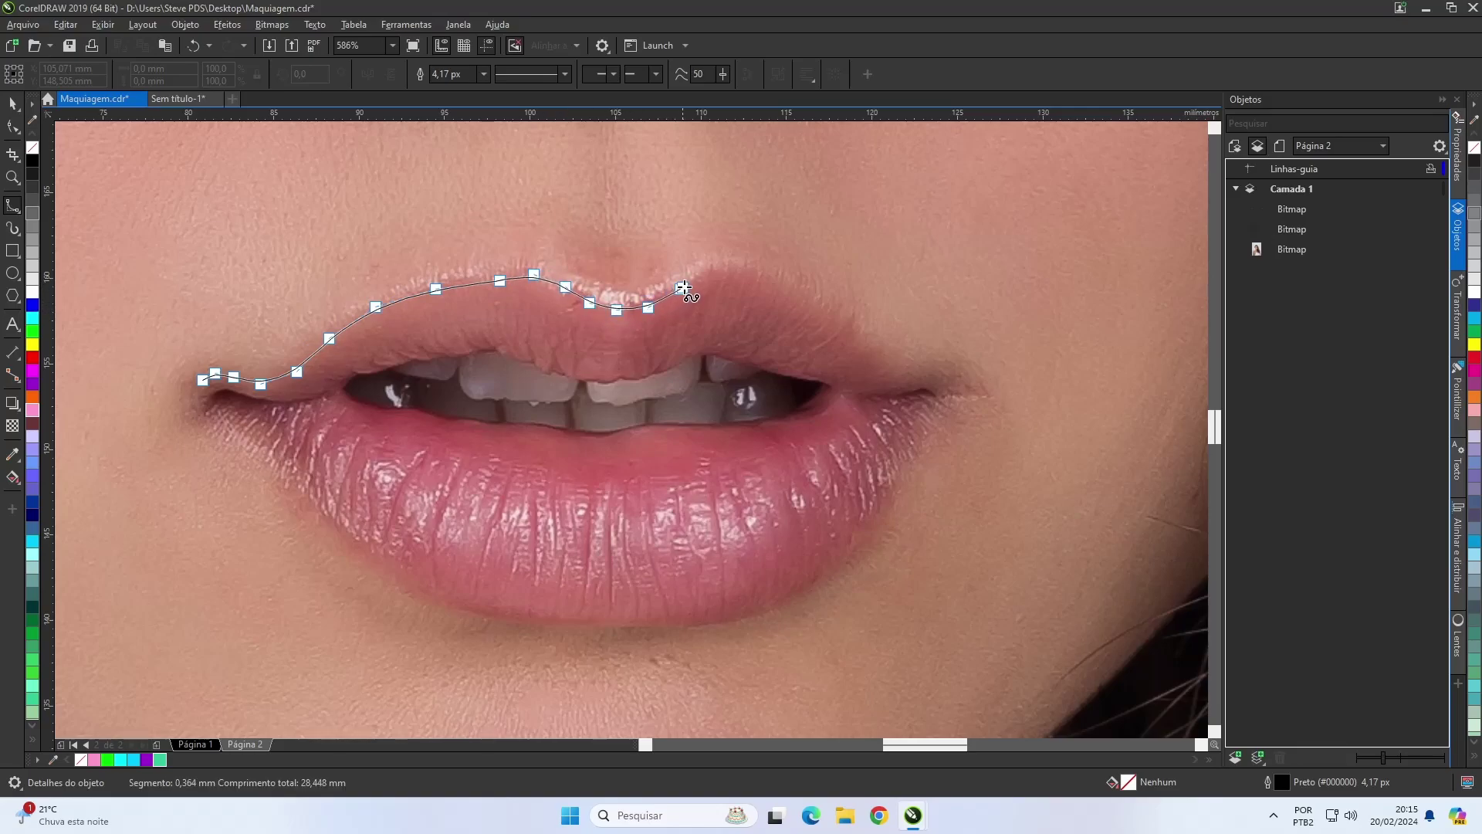
left_click(743, 268)
left_click(794, 291)
left_click(815, 309)
left_click(855, 329)
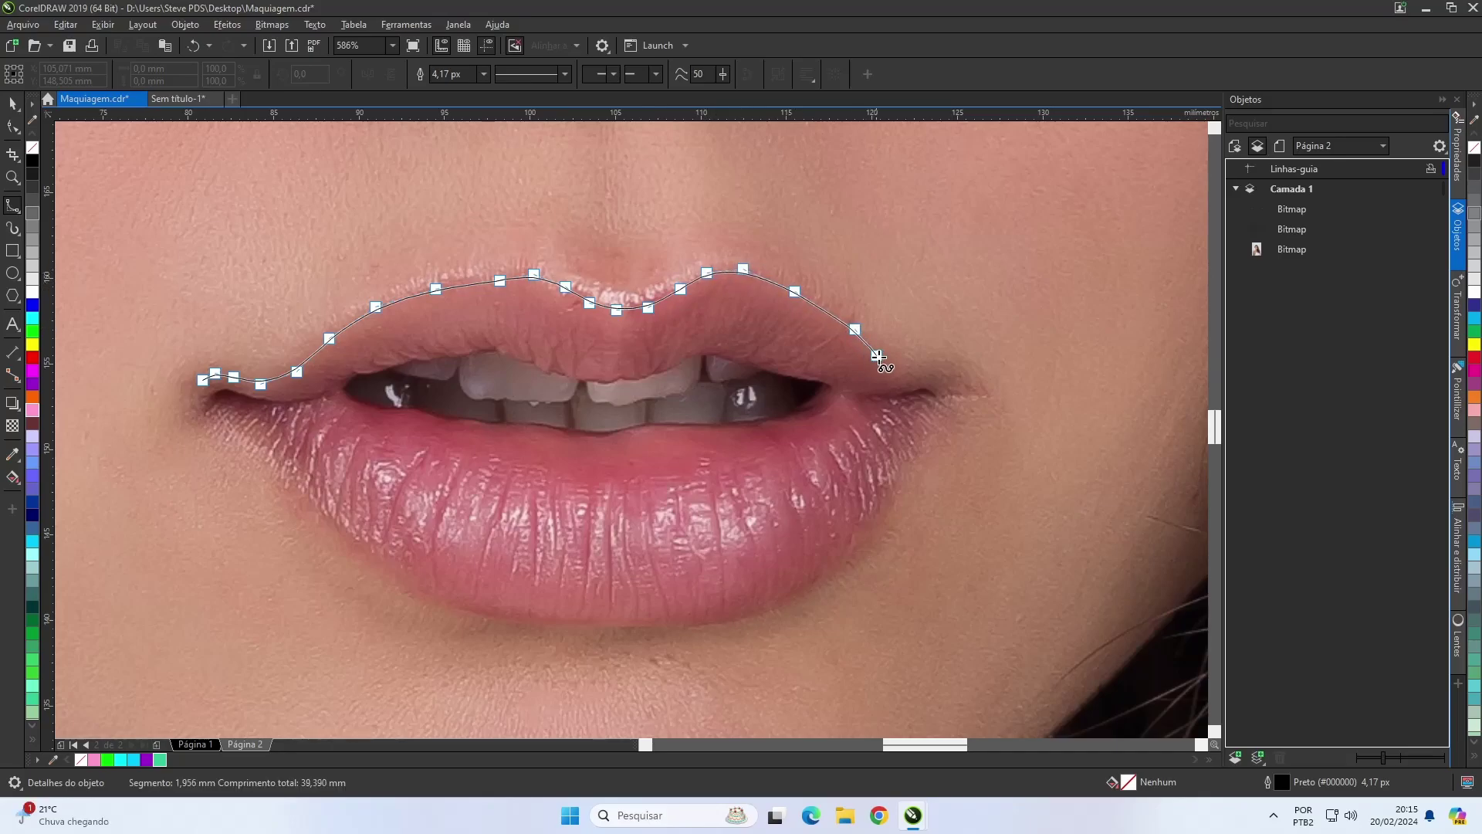
left_click(891, 383)
left_click(930, 376)
left_click(945, 407)
left_click(921, 425)
left_click(903, 448)
left_click(893, 476)
left_click(885, 509)
left_click(862, 540)
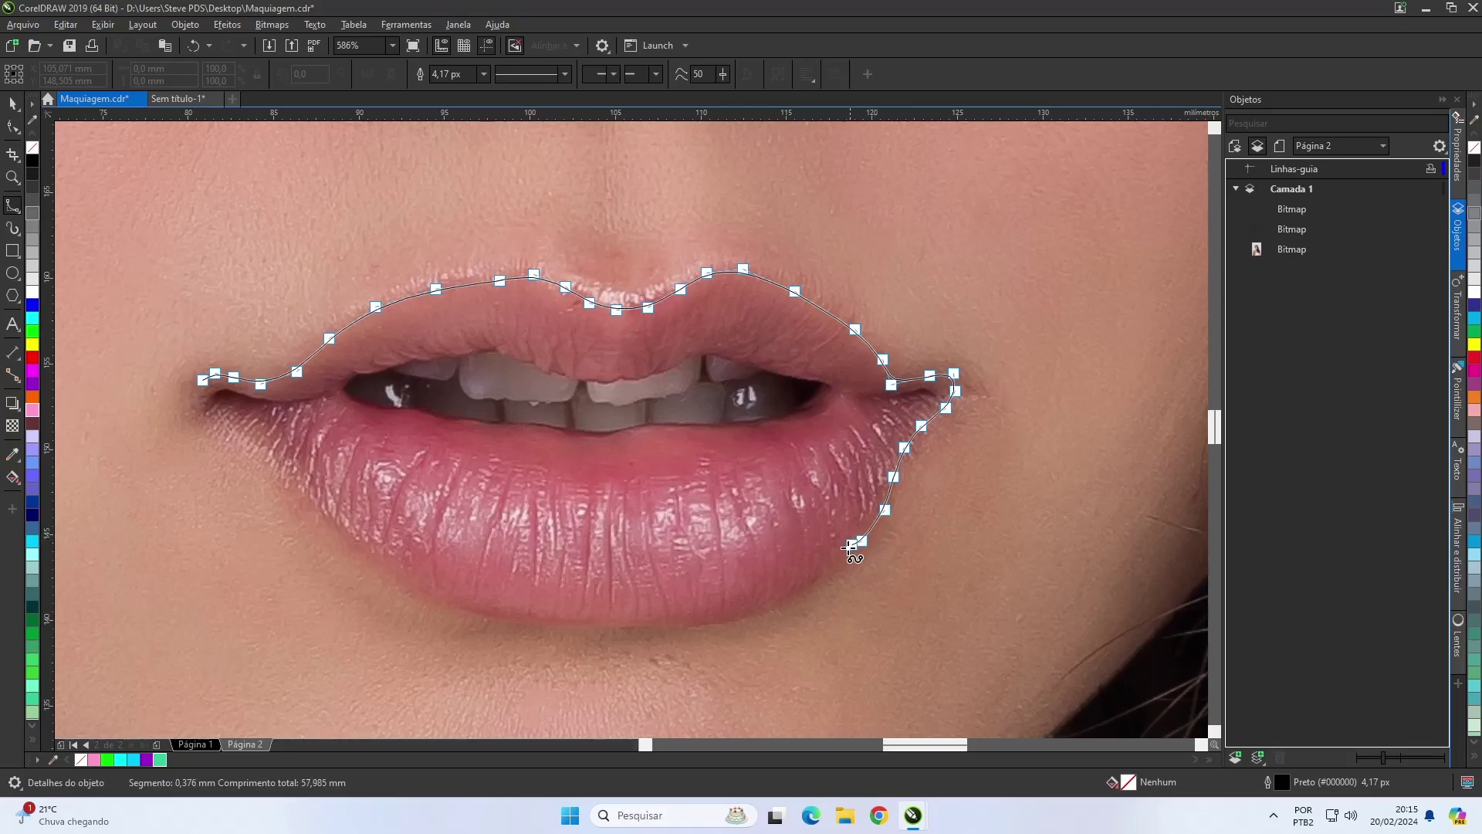
left_click(838, 564)
left_click(808, 587)
left_click(768, 611)
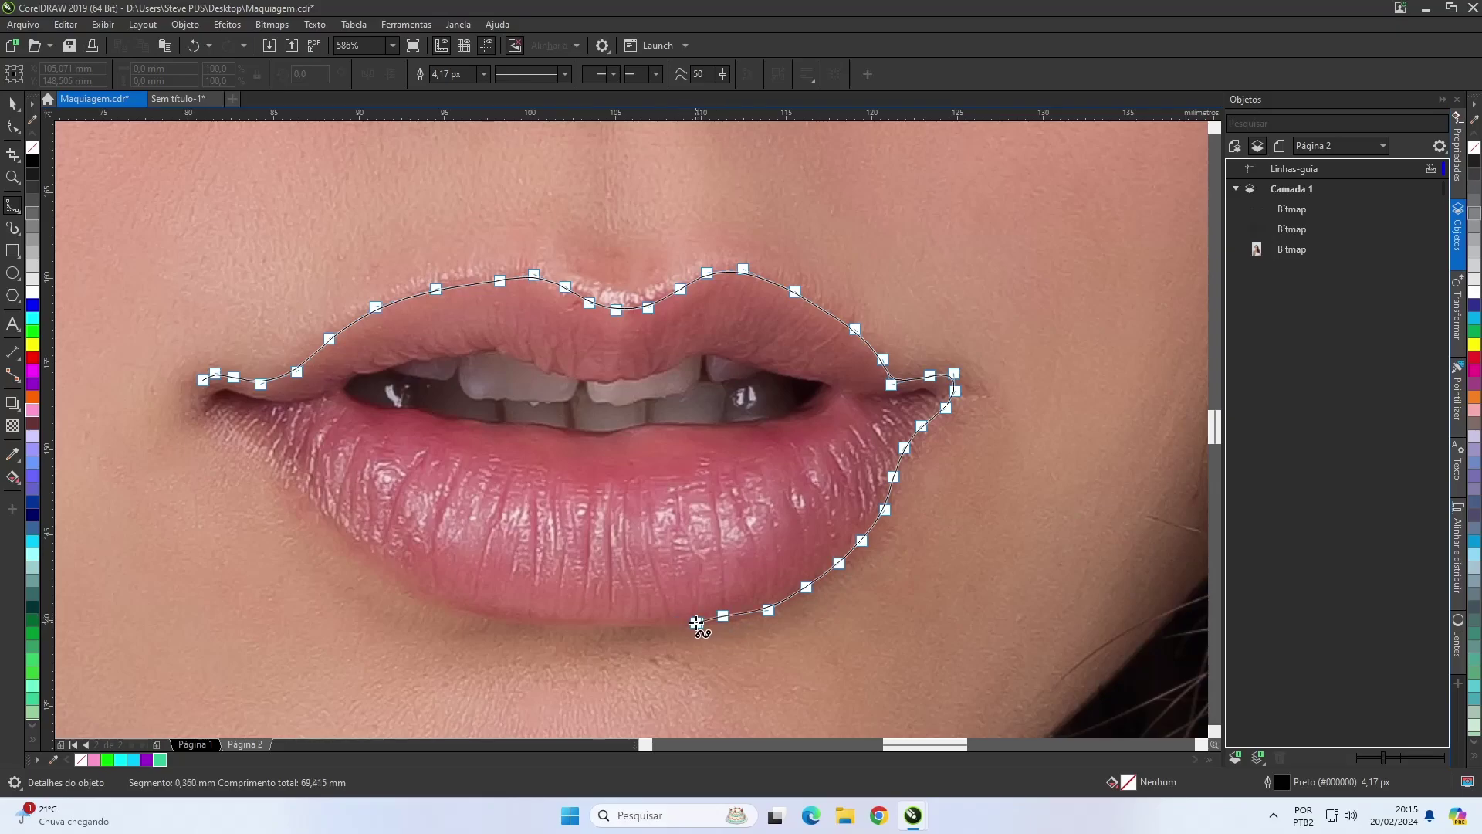
left_click(701, 622)
left_click(639, 622)
left_click(592, 620)
left_click(541, 620)
left_click(498, 613)
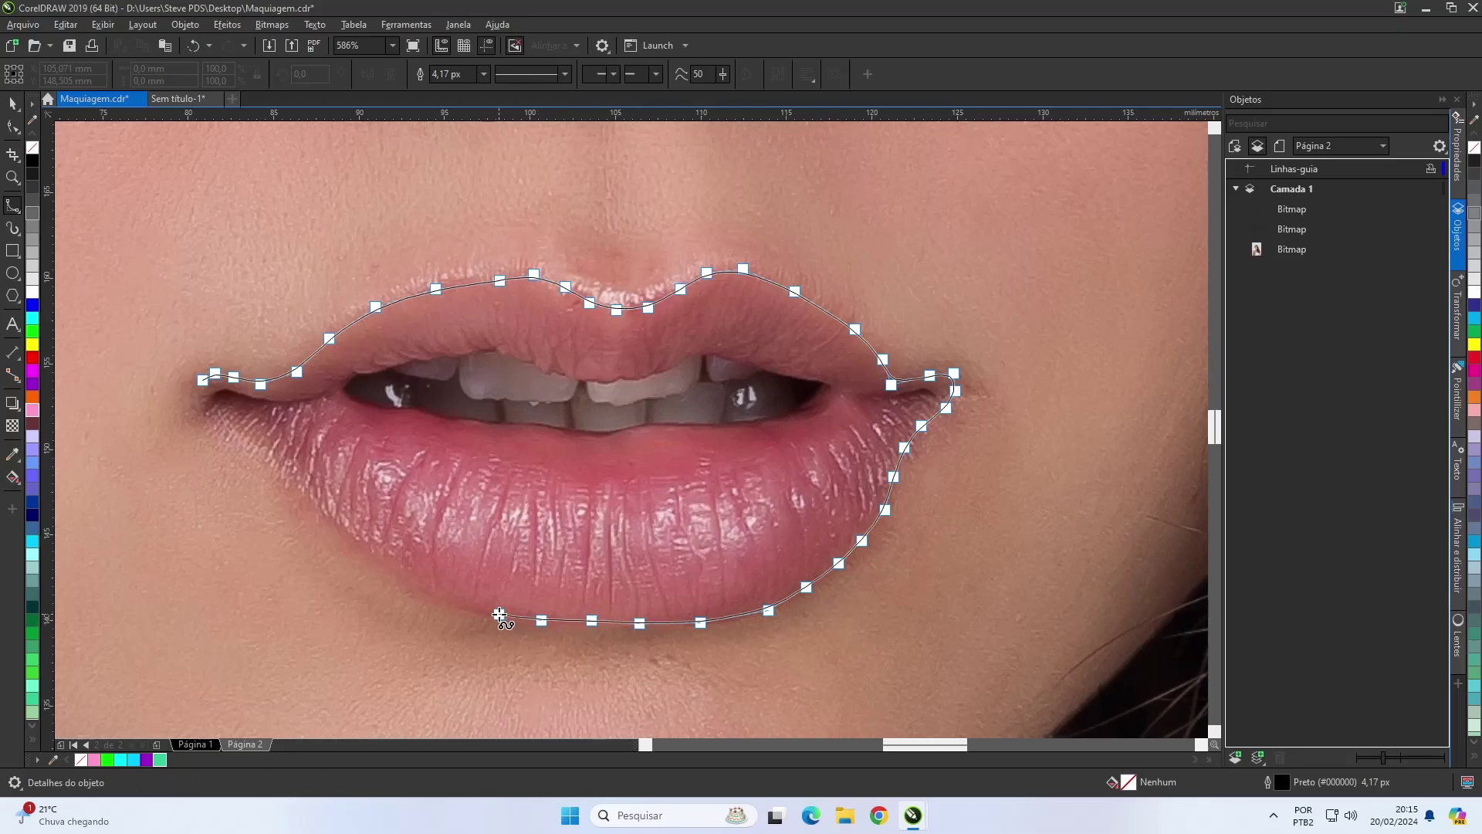
left_click(454, 604)
left_click(403, 578)
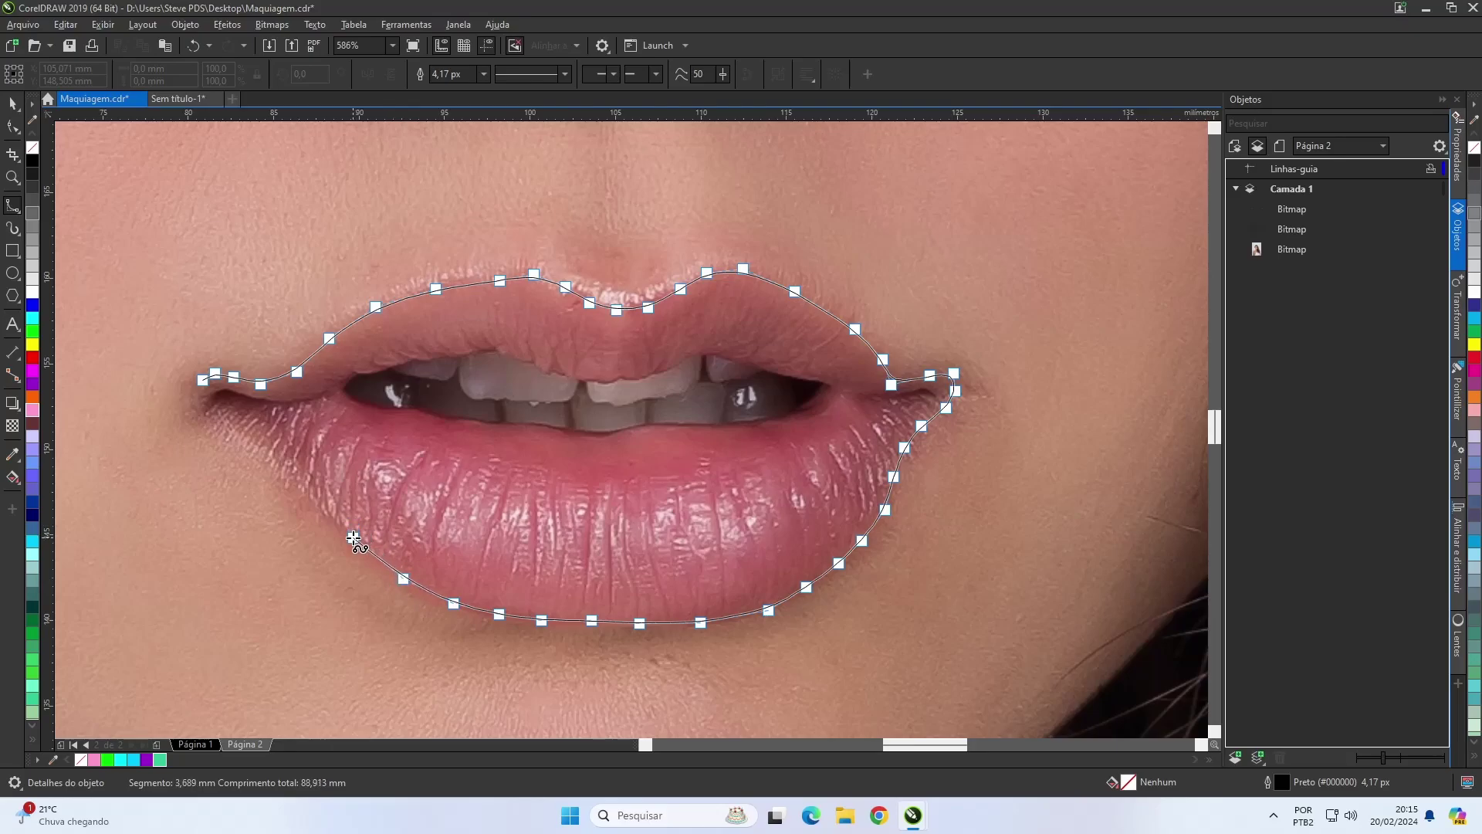
left_click(354, 538)
left_click(301, 482)
left_click(285, 463)
left_click(273, 442)
left_click(232, 428)
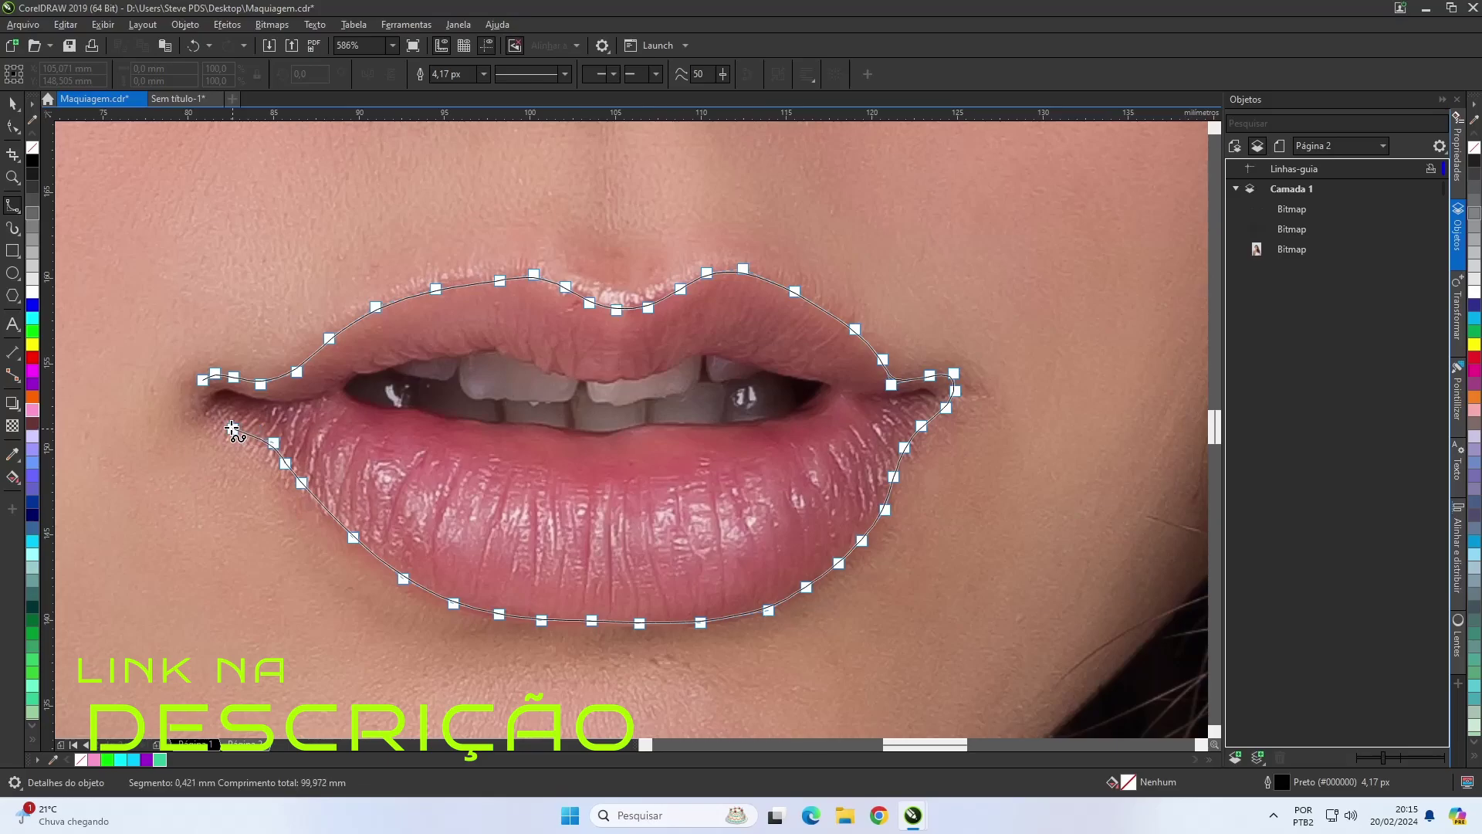
left_click(201, 417)
left_click(202, 380)
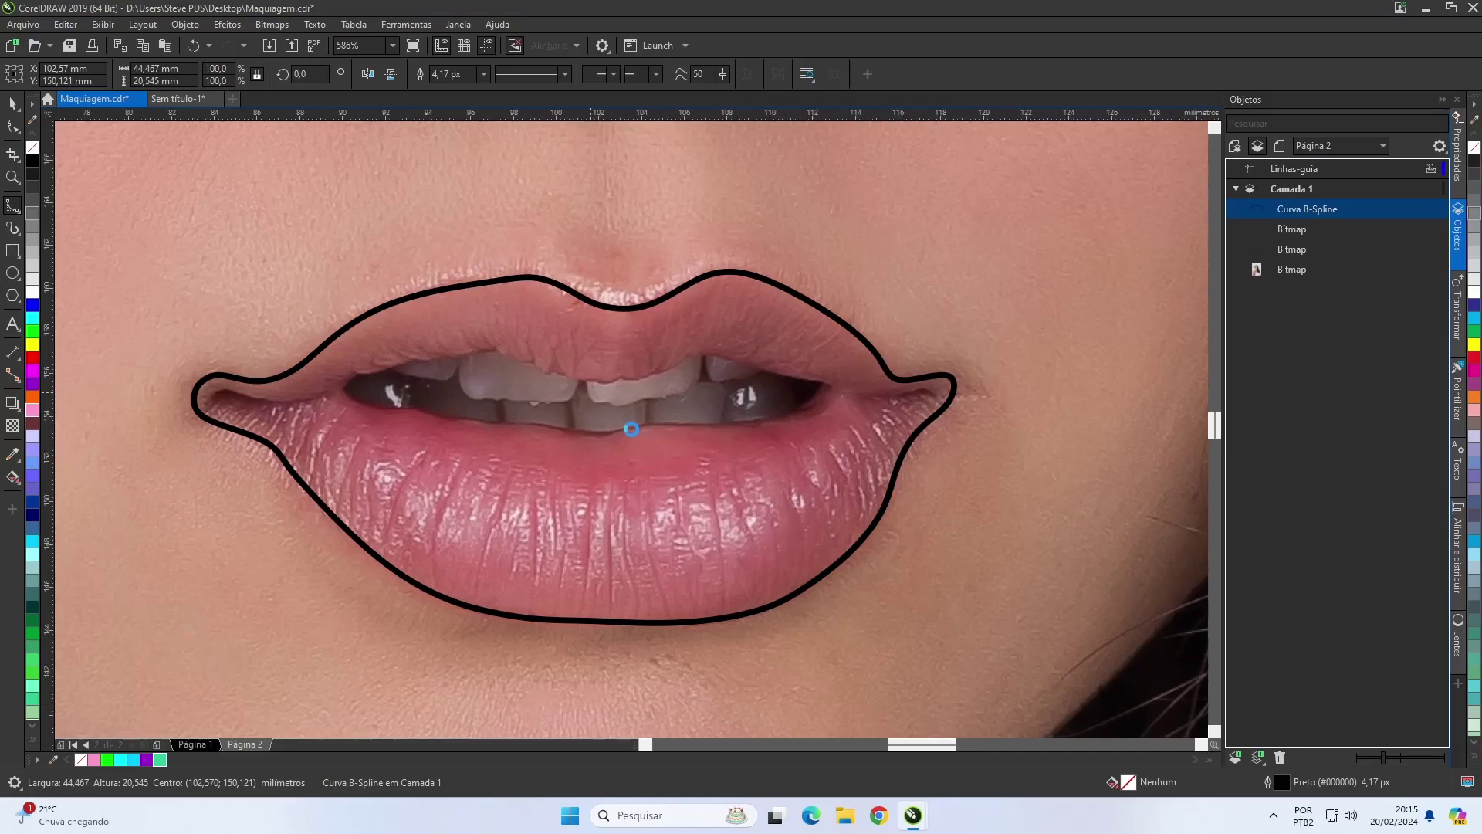
- Trace the mouth opening around the teeth with a closed B-Spline curve about 28.3 by 5.1 mm
scroll(629, 425, "up", 2)
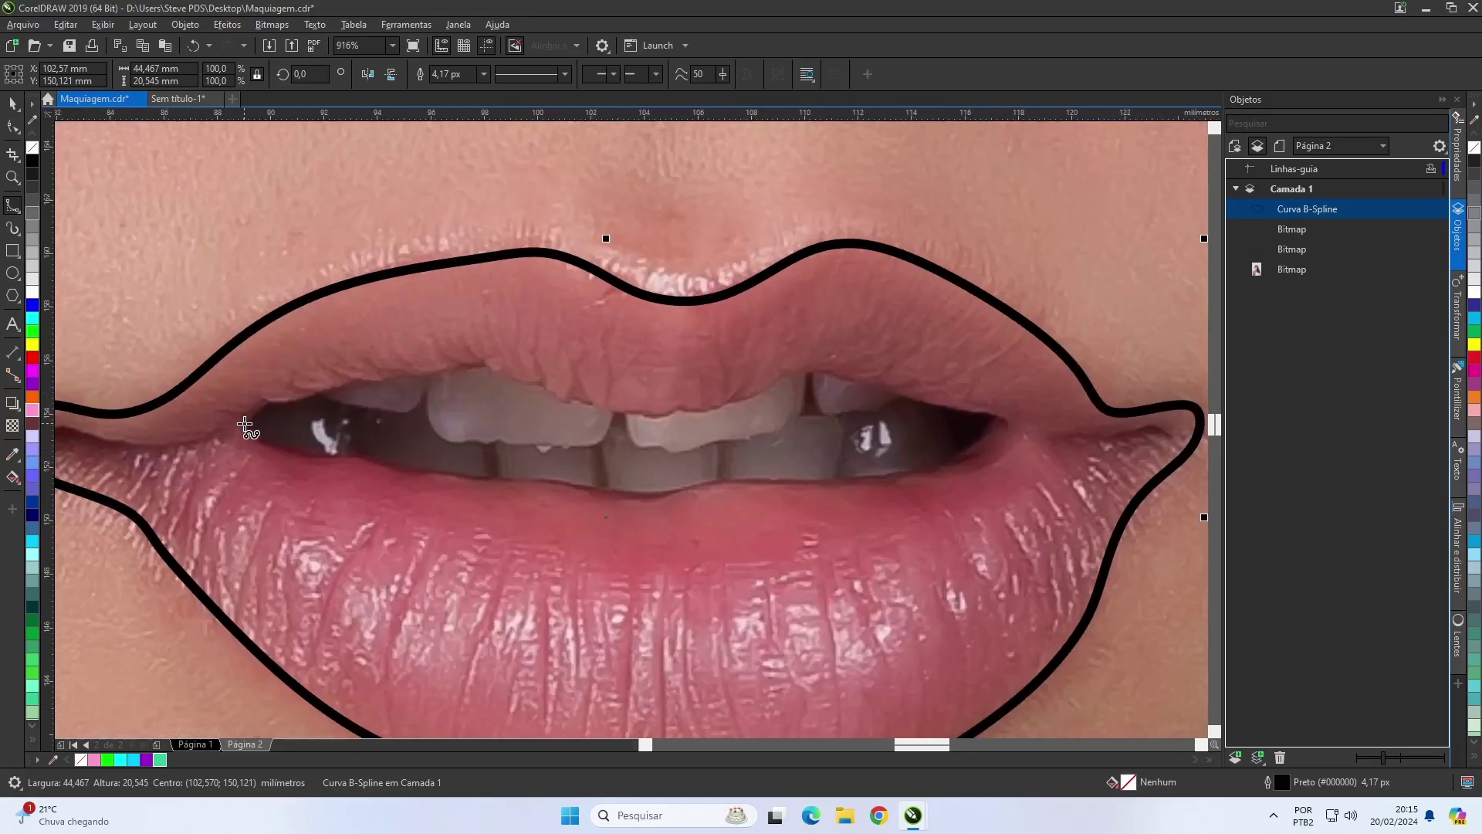
left_click(237, 427)
left_click(254, 407)
left_click(274, 397)
left_click(296, 396)
left_click(330, 387)
left_click(359, 373)
left_click(375, 380)
left_click(404, 372)
left_click(434, 372)
left_click(460, 360)
left_click(486, 360)
left_click(503, 371)
left_click(541, 383)
left_click(567, 394)
left_click(594, 399)
left_click(614, 405)
left_click(649, 411)
left_click(687, 408)
left_click(736, 399)
left_click(776, 385)
left_click(795, 365)
left_click(823, 363)
left_click(878, 380)
left_click(923, 394)
left_click(934, 396)
left_click(988, 408)
left_click(1011, 415)
left_click(956, 463)
left_click(938, 472)
left_click(913, 477)
left_click(870, 487)
left_click(806, 481)
left_click(796, 482)
left_click(746, 484)
left_click(710, 484)
left_click(669, 496)
left_click(574, 488)
left_click(534, 482)
left_click(479, 482)
left_click(425, 474)
left_click(393, 471)
left_click(368, 462)
left_click(353, 461)
left_click(338, 461)
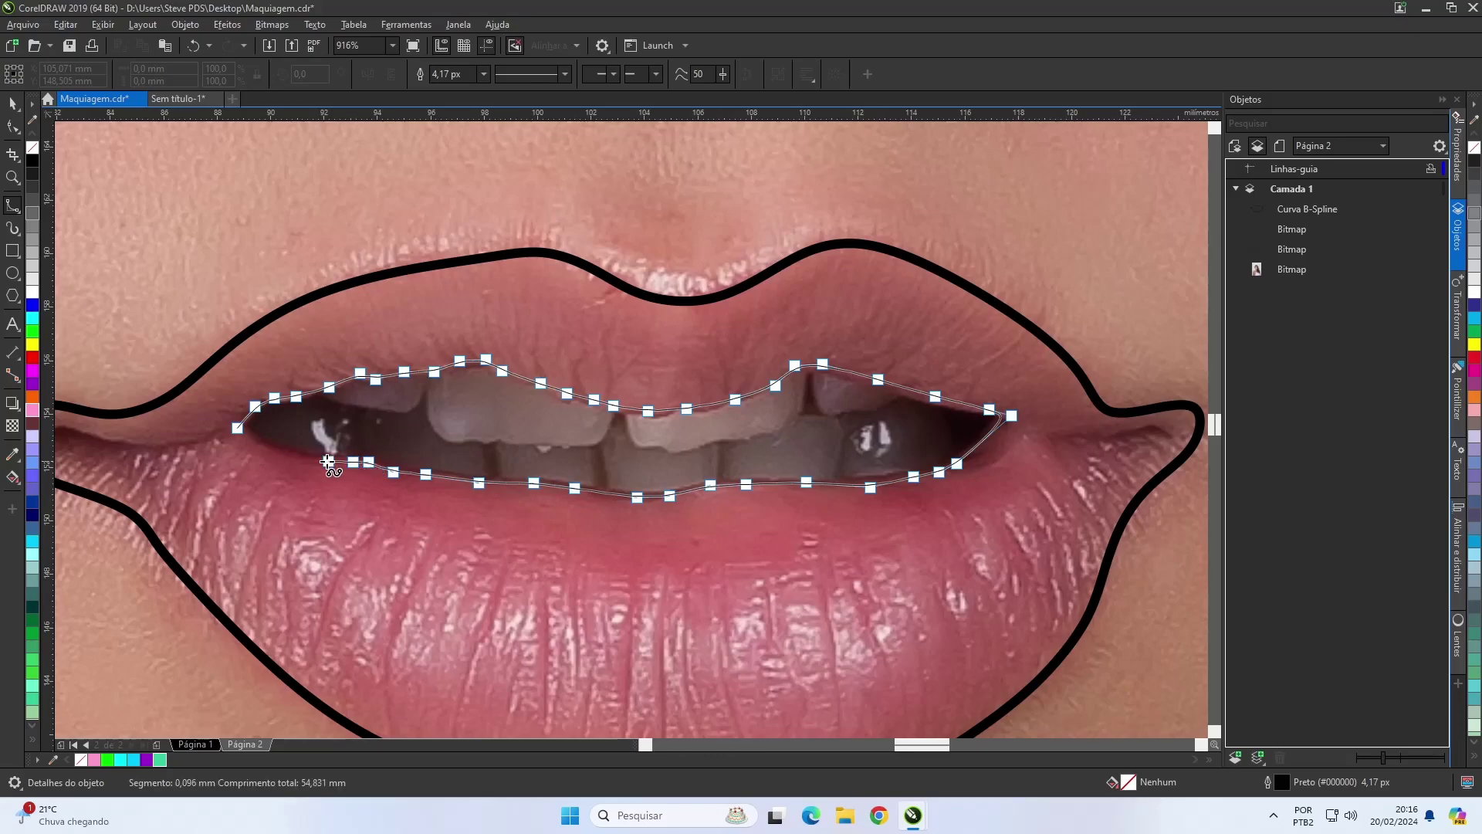
left_click(239, 428)
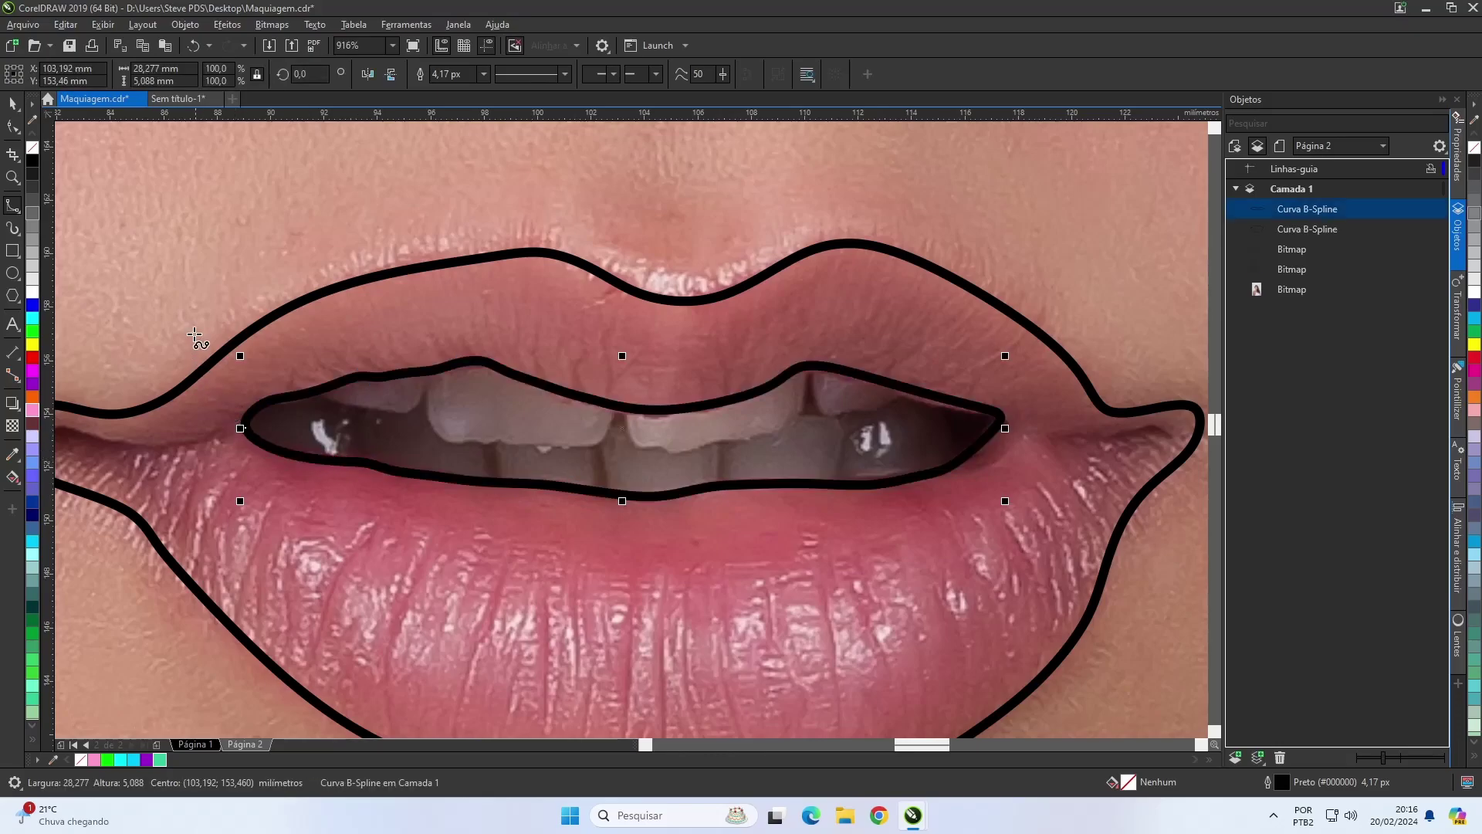
- Trim the mouth opening out of the outer lip curve and delete the inner curve used as the cutter
left_click(15, 106)
left_click(393, 318, "shift")
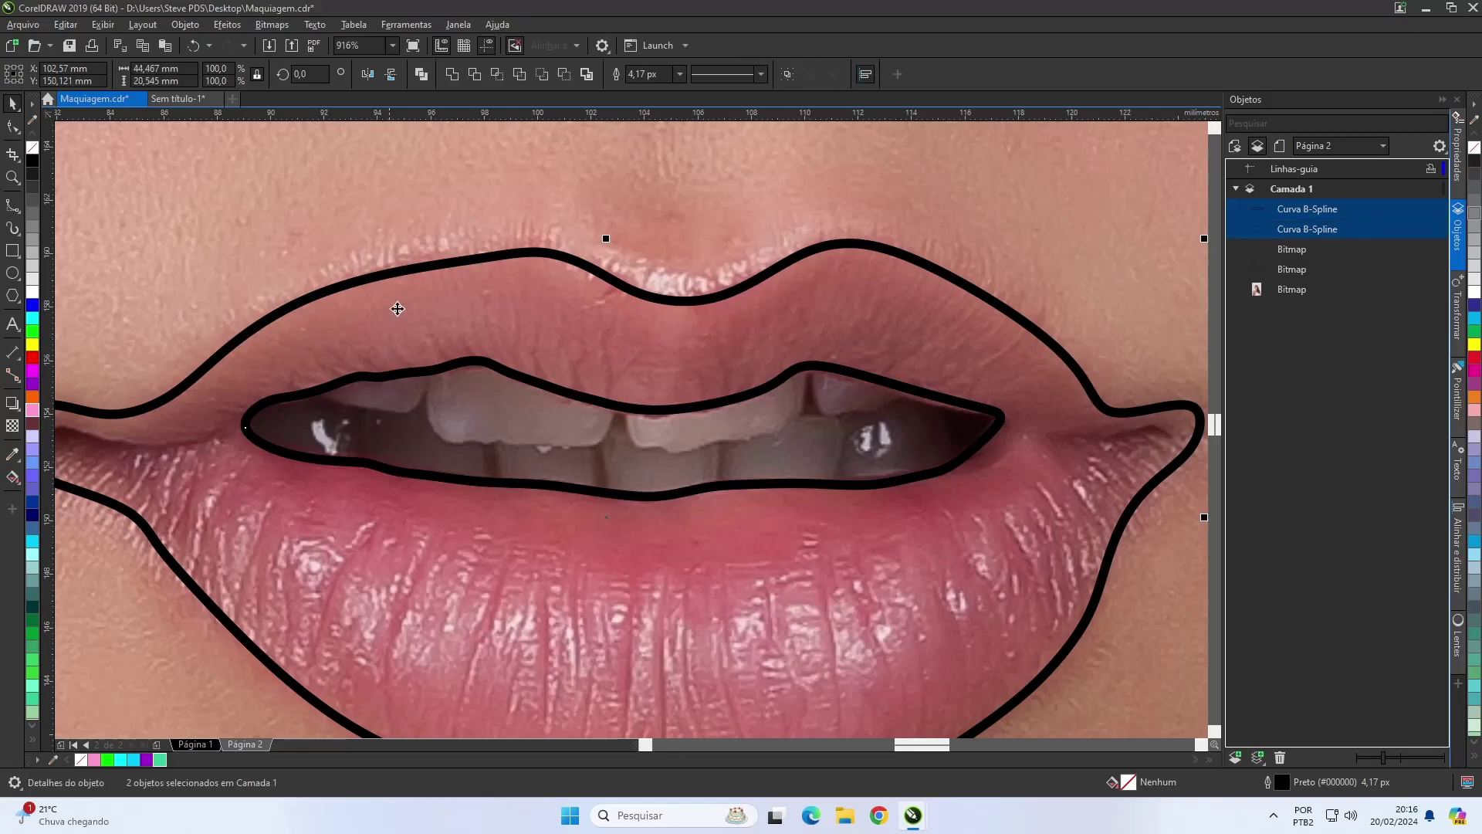
left_click(476, 75)
key("Delete")
left_click(586, 392)
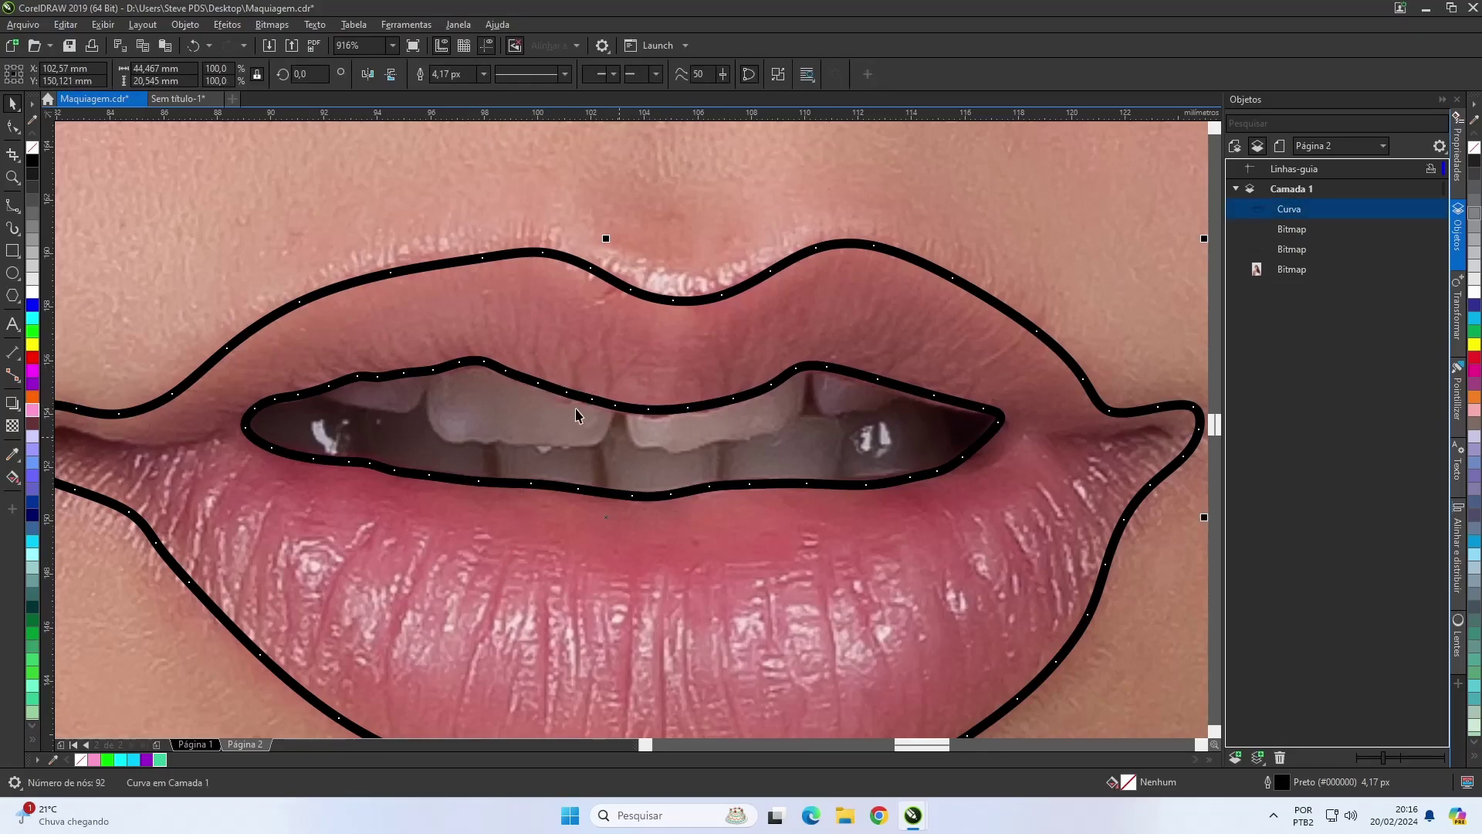
- Fill the lip shape with pink (R:255 G:153 B:204) and set its outline to Nenhum
left_click(33, 410)
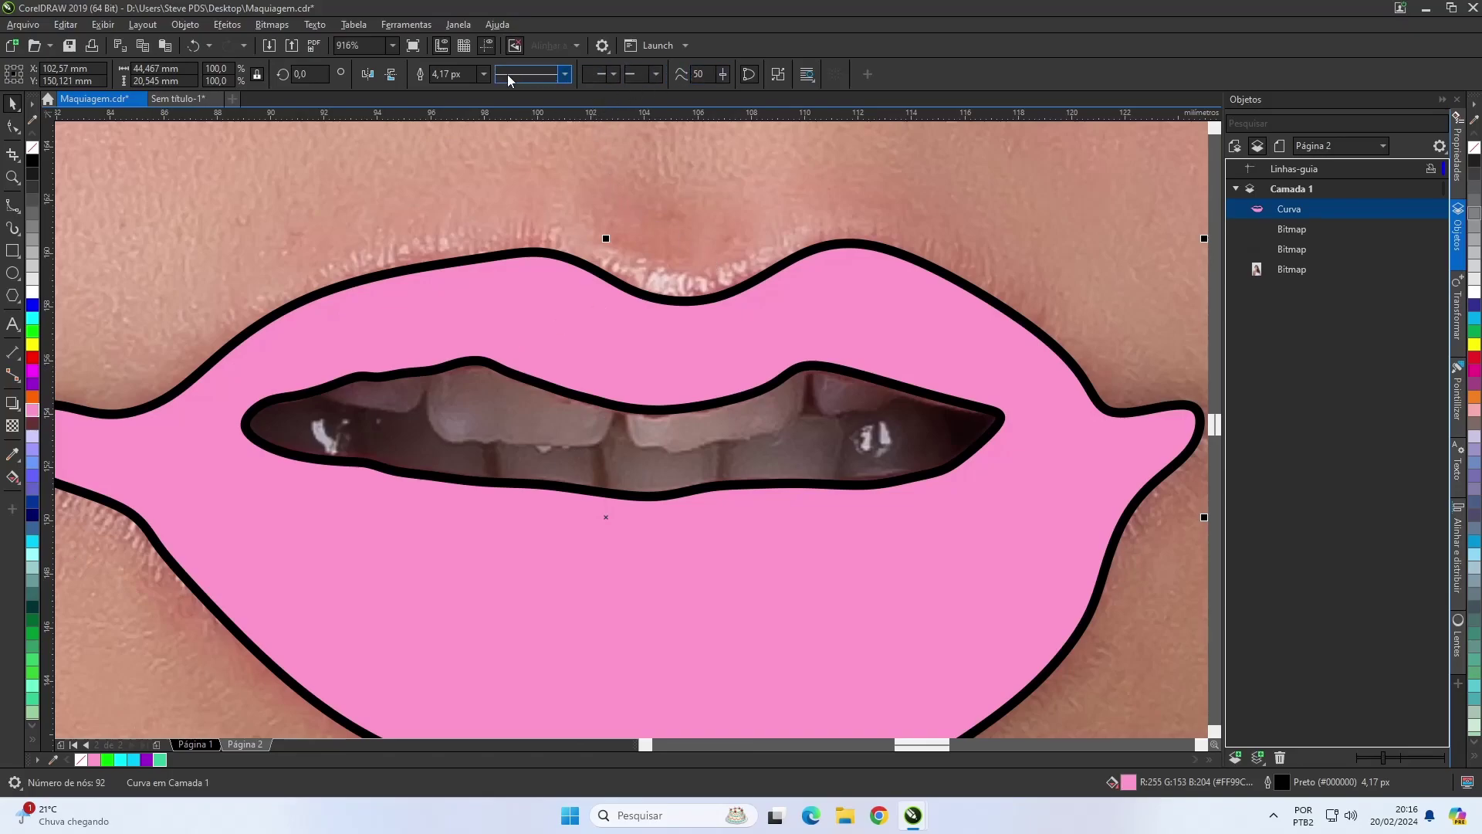
left_click(483, 73)
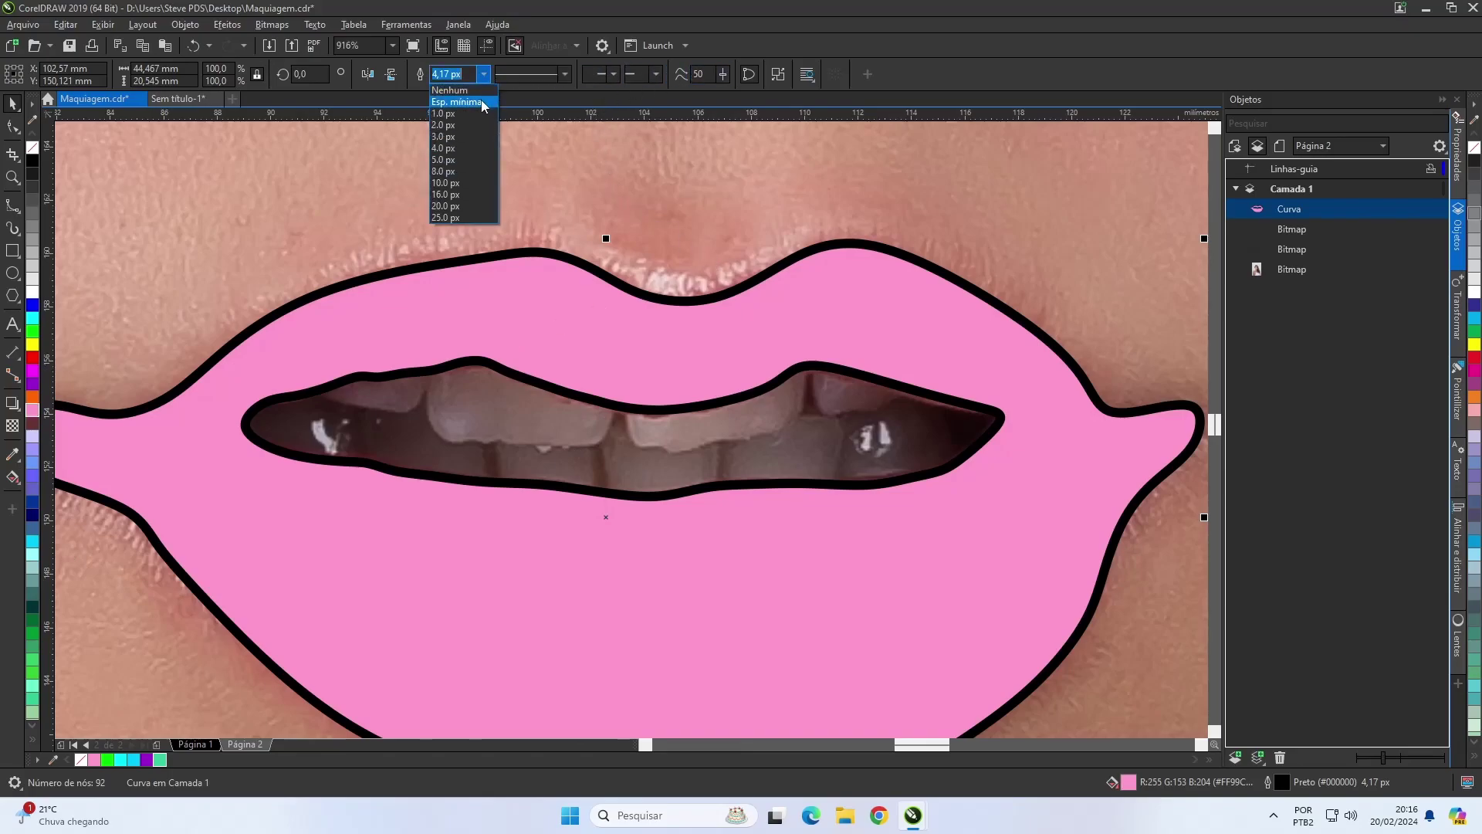
left_click(480, 102)
left_click(483, 74)
left_click(463, 90)
scroll(582, 343, "down", 4)
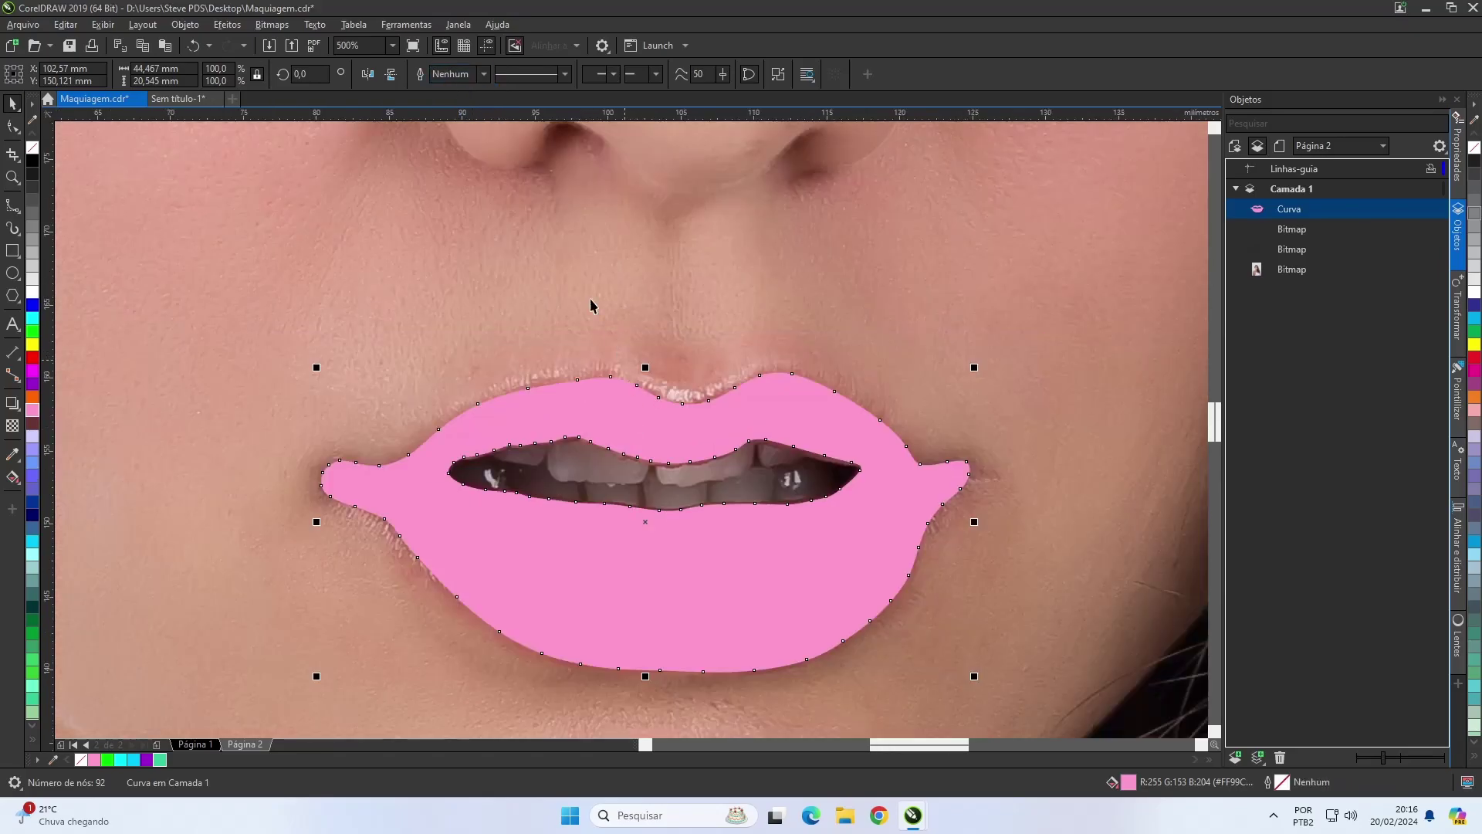
- Apply a Gaussian blur (Desfocagem gaussiana) to the pink lip shape with a radius of 5 pixels
left_click(232, 23)
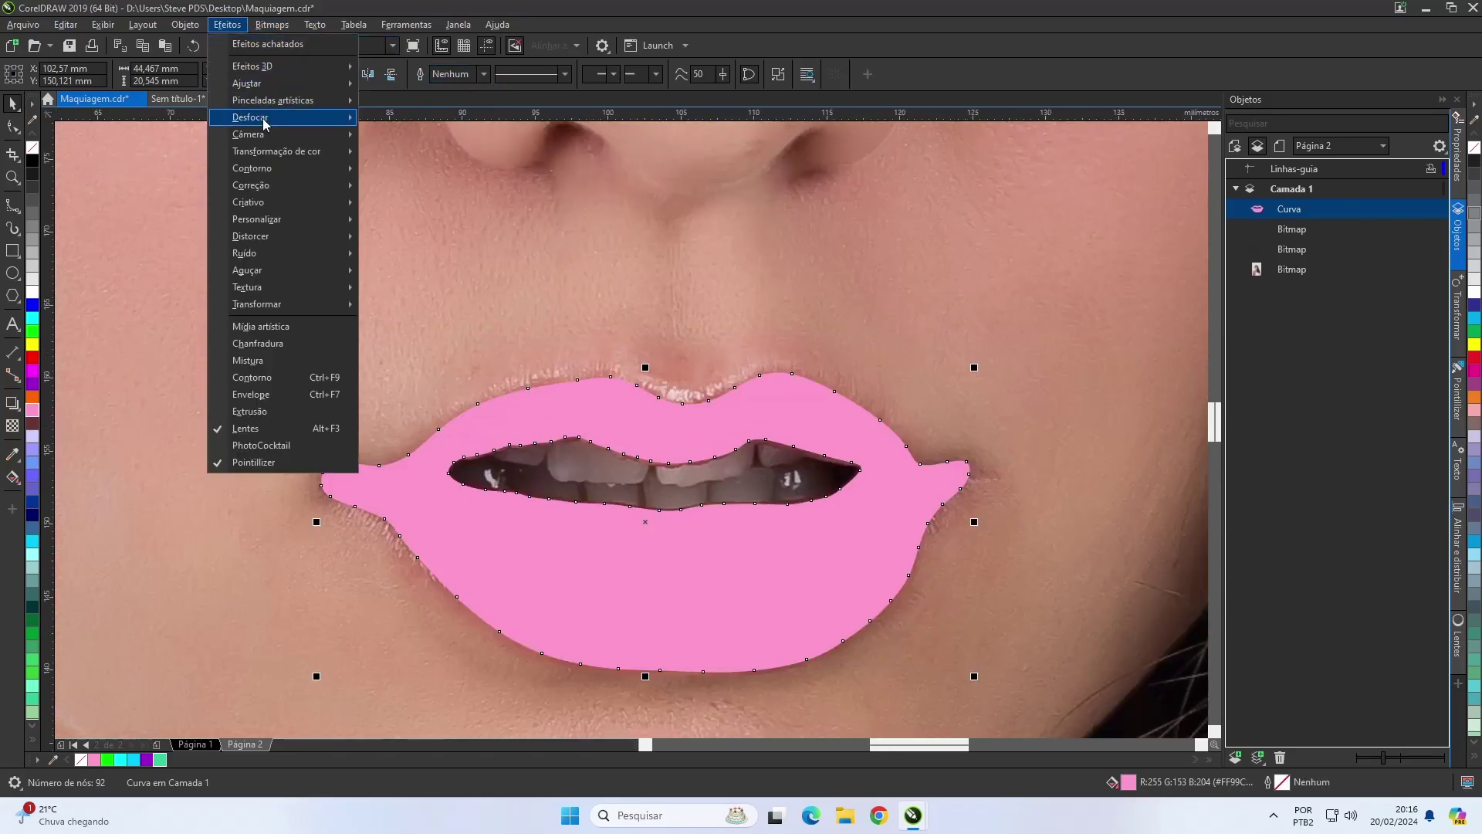
mouse_move(264, 123)
left_click(408, 136)
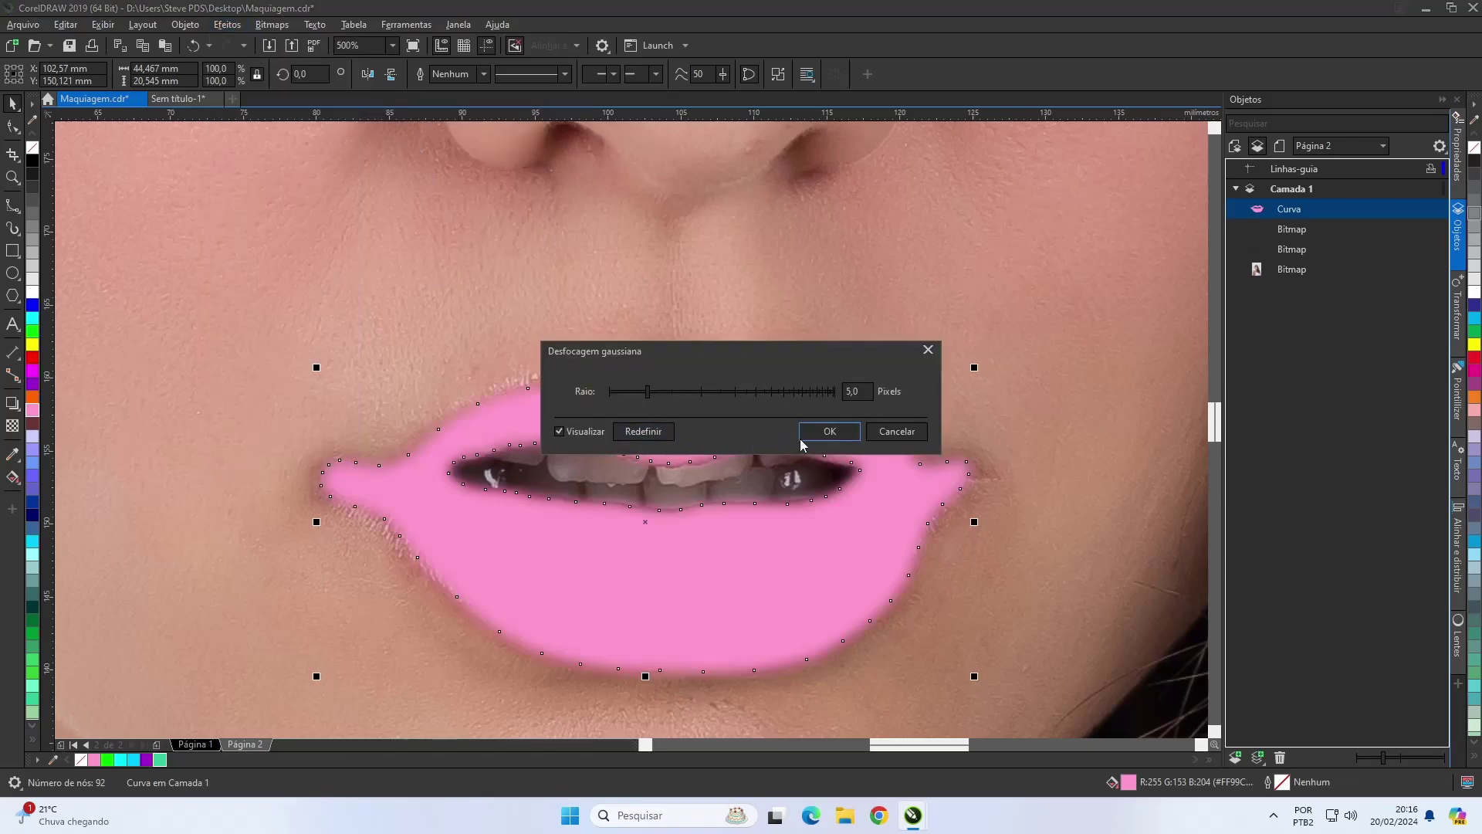
left_click(832, 435)
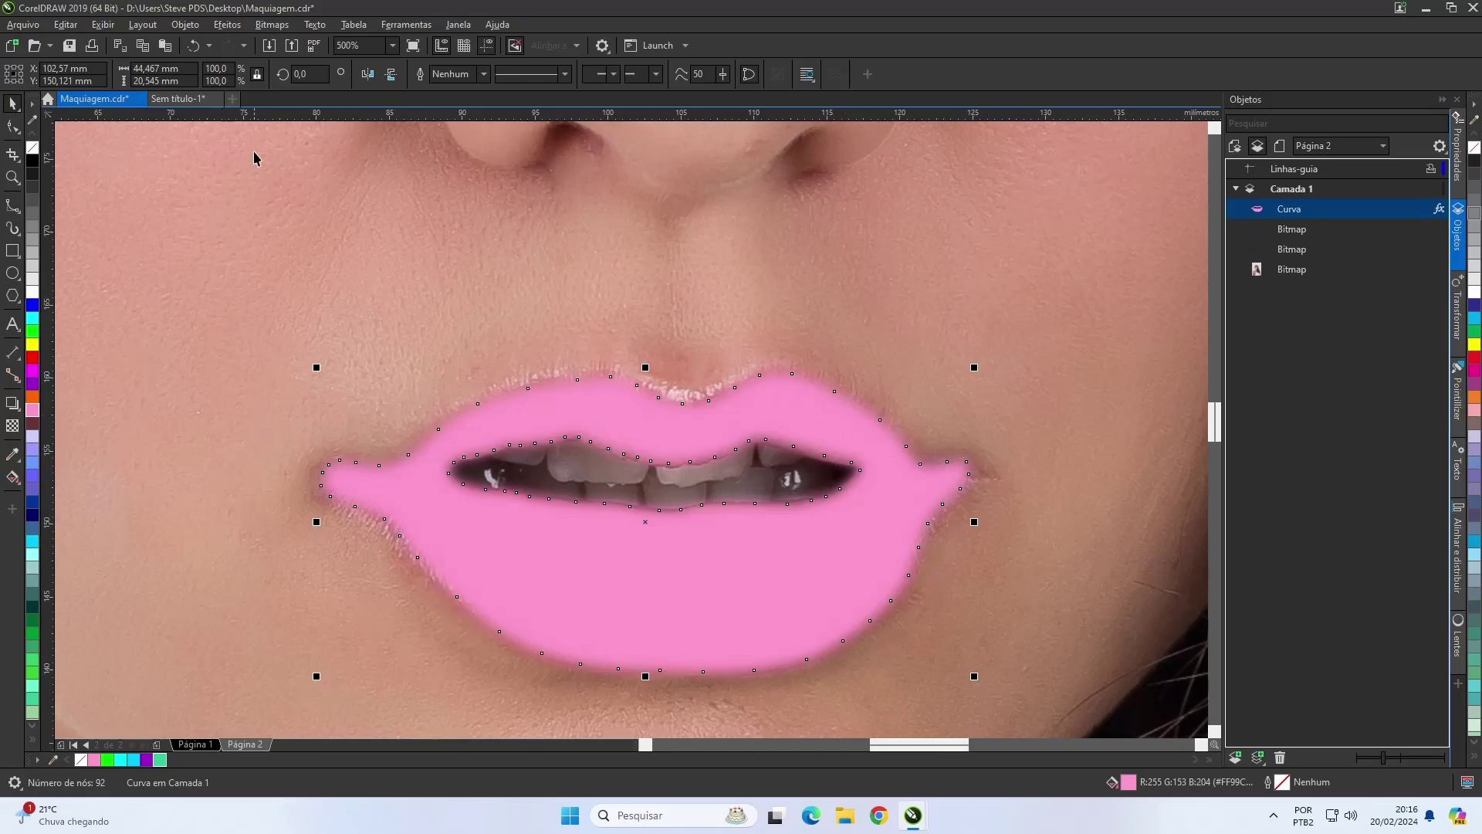
- Convert the blurred lip shape to a 300 dpi, 24-bit RGB bitmap with anti-aliasing and a transparent background
left_click(272, 23)
left_click(297, 48)
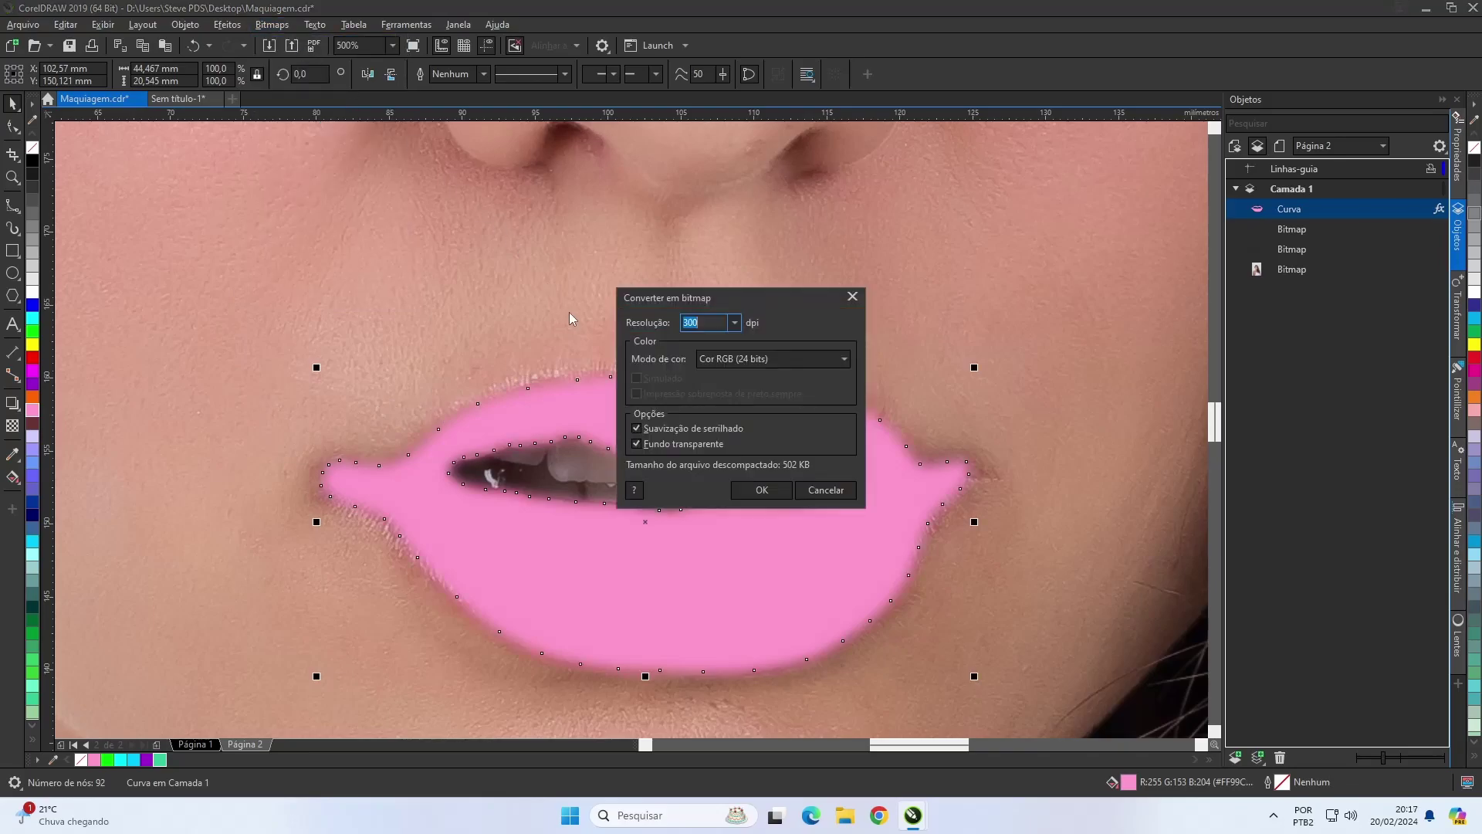
left_click(740, 487)
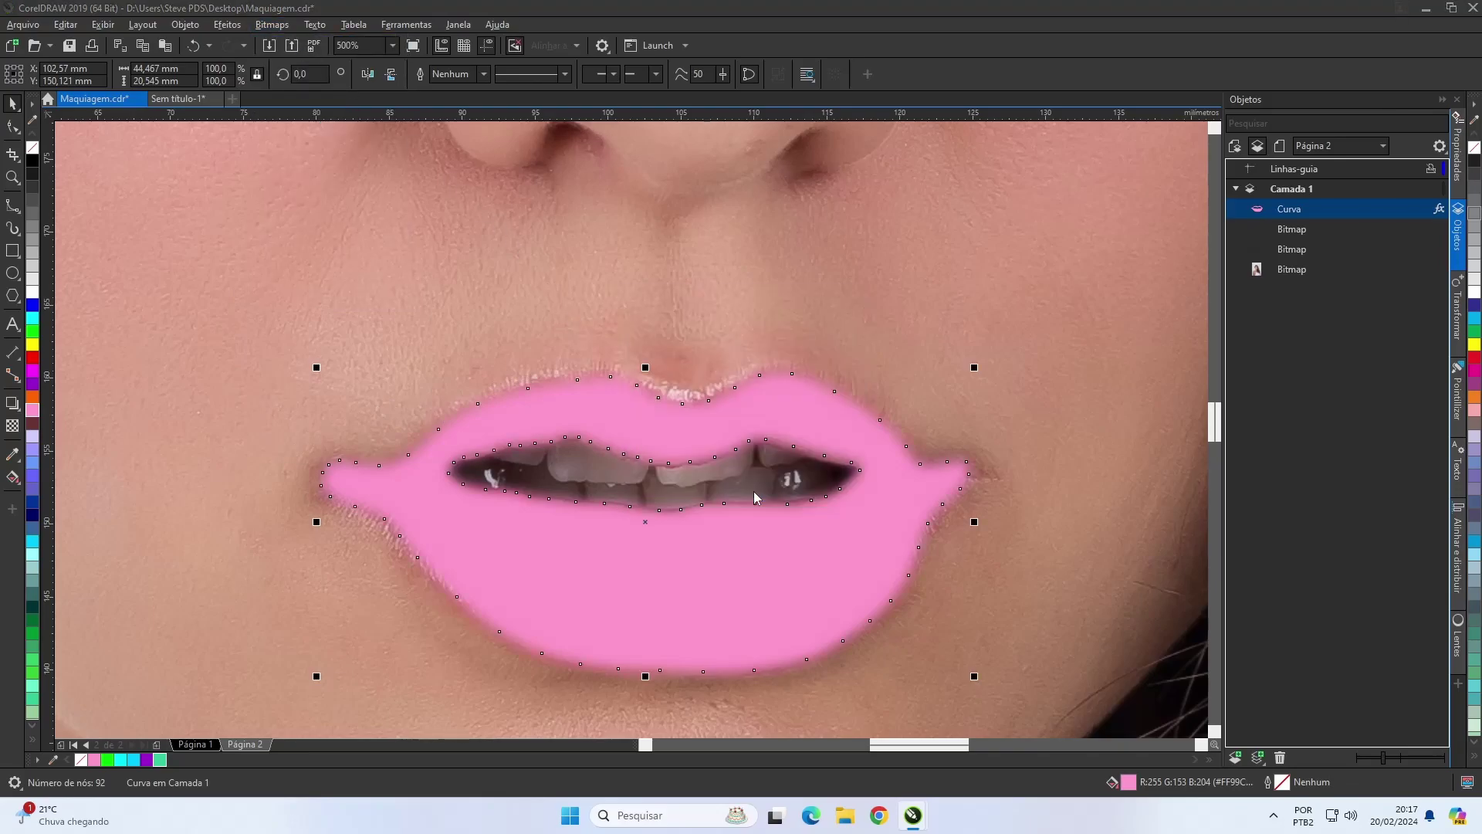
- Set the transparency merge mode of the pink lip bitmap to Multiplicar
left_click(8, 430)
left_click(241, 74)
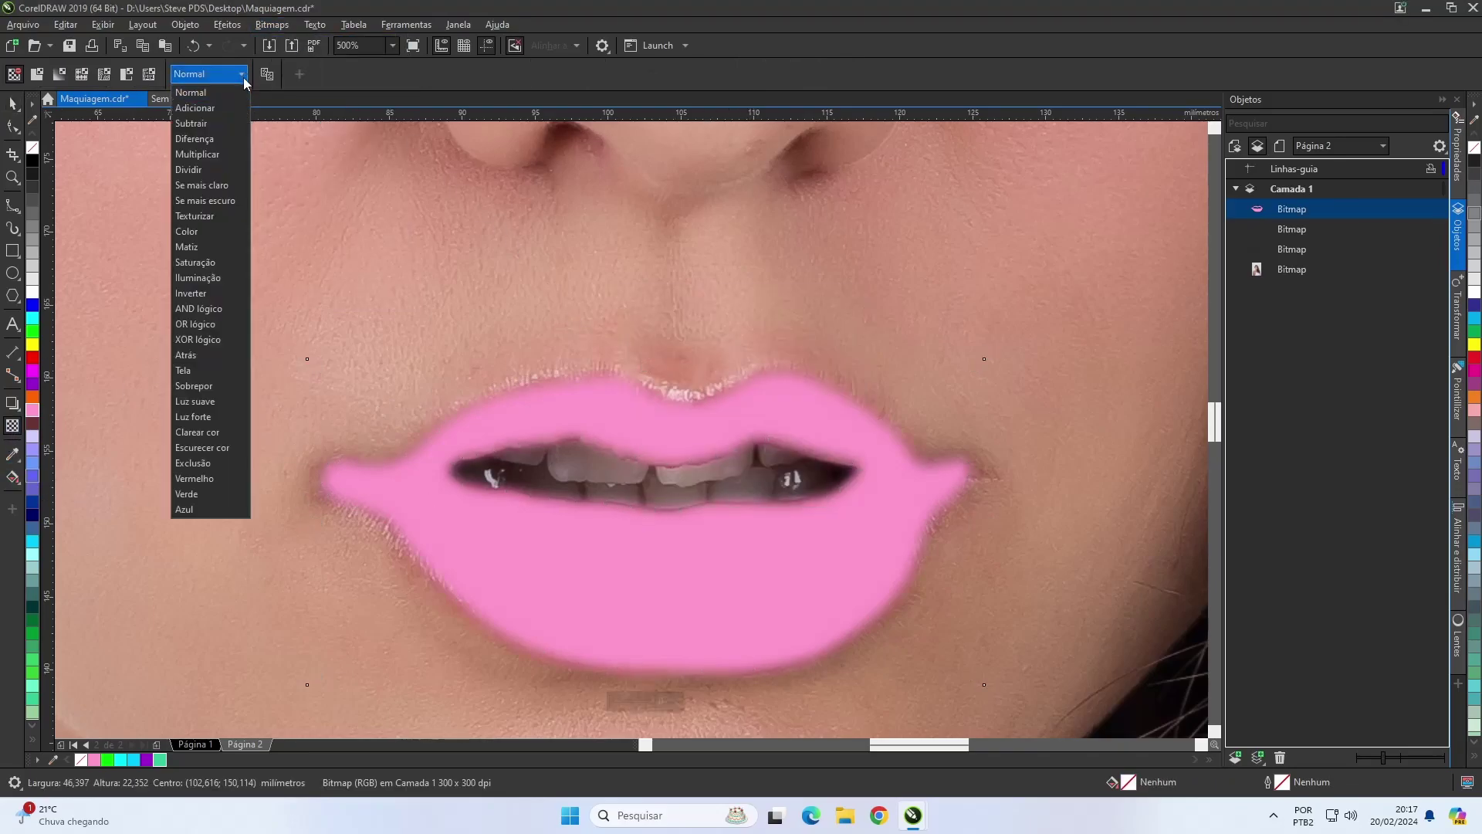
left_click(199, 156)
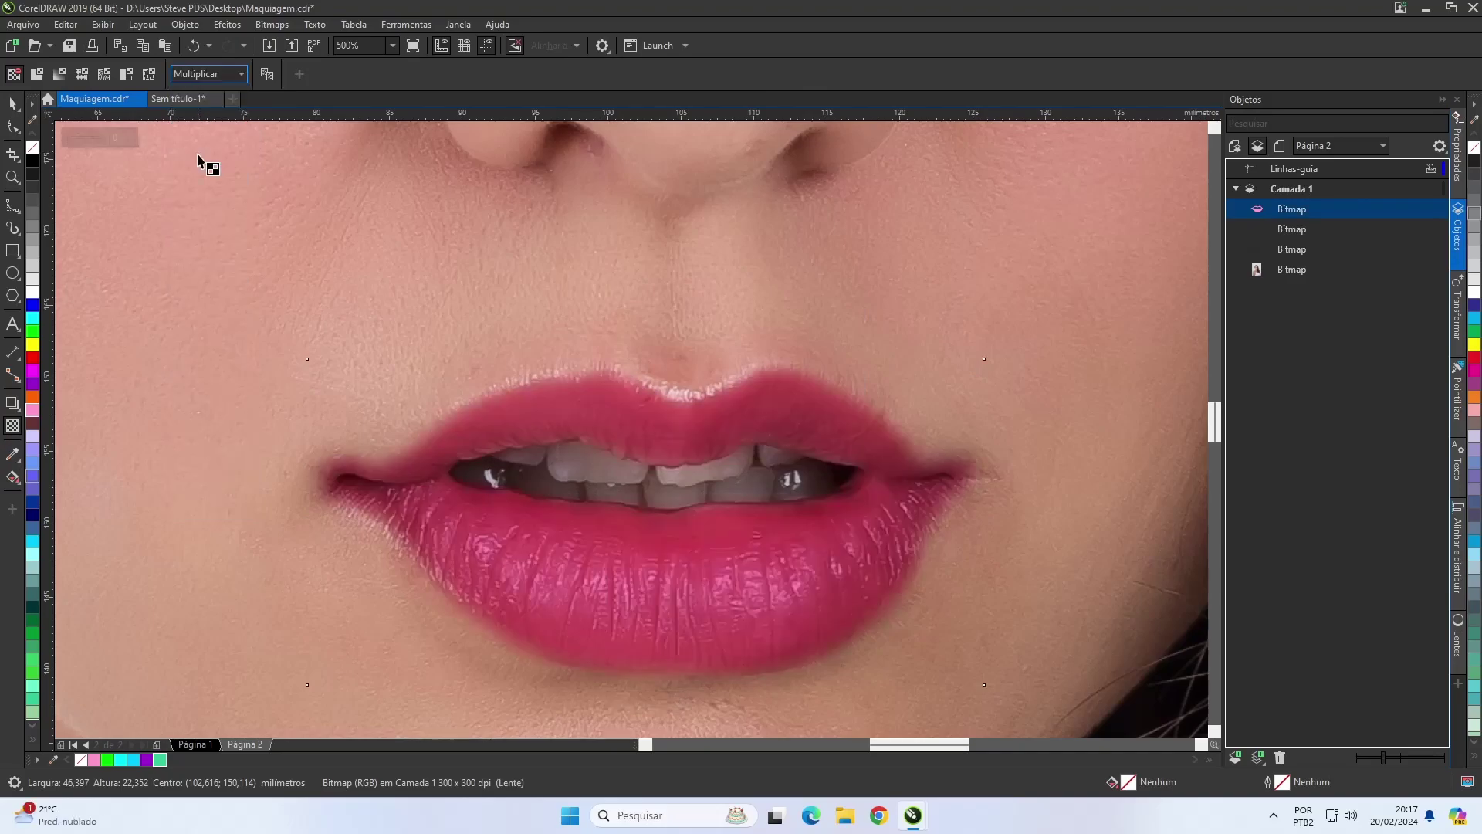
- Select the lip, iris and blush makeup bitmaps above the portrait photo and group them
left_click(12, 103)
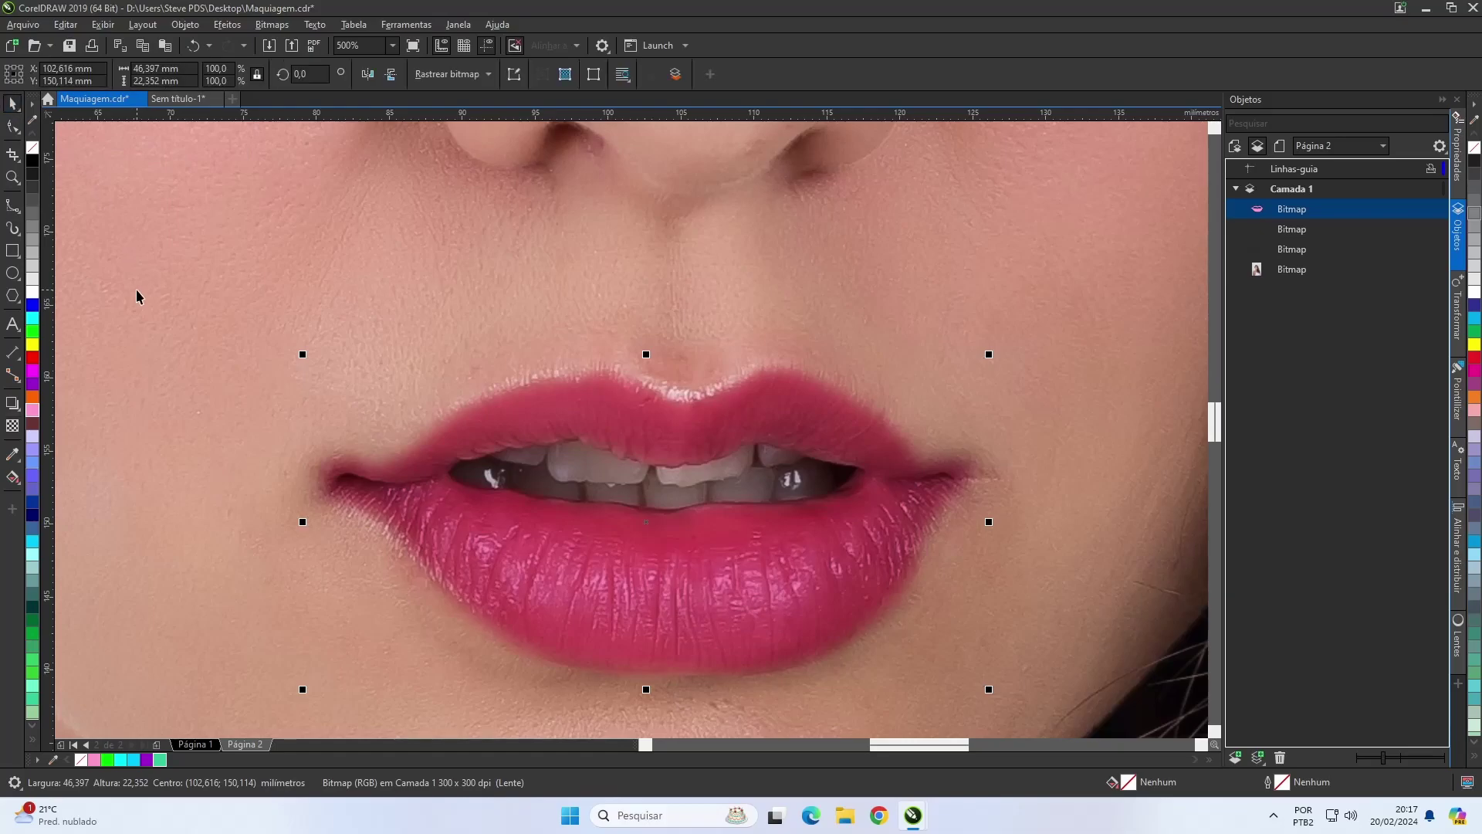
key("shift+F4")
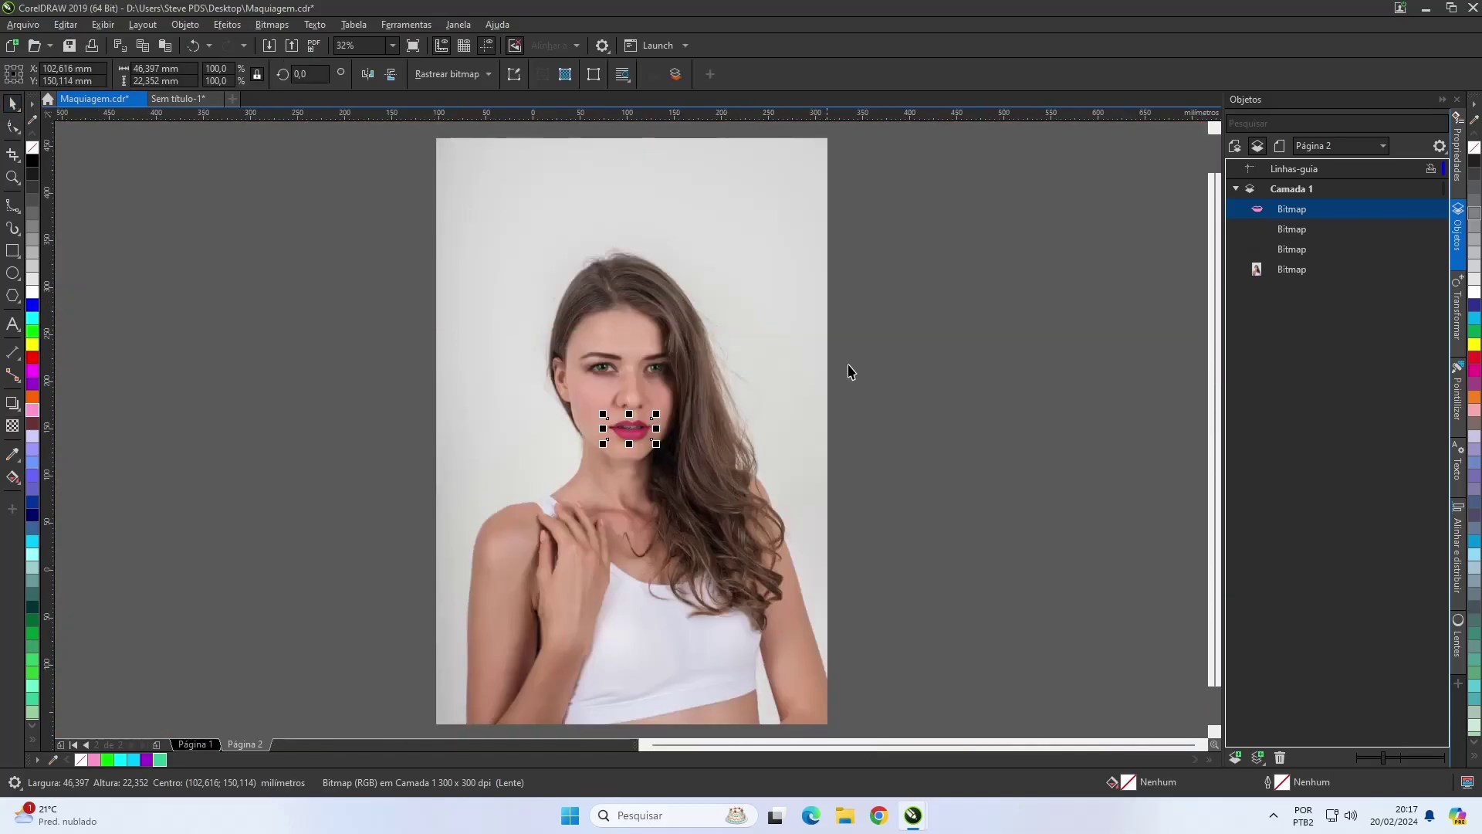
key("Escape")
scroll(710, 380, "up", 2)
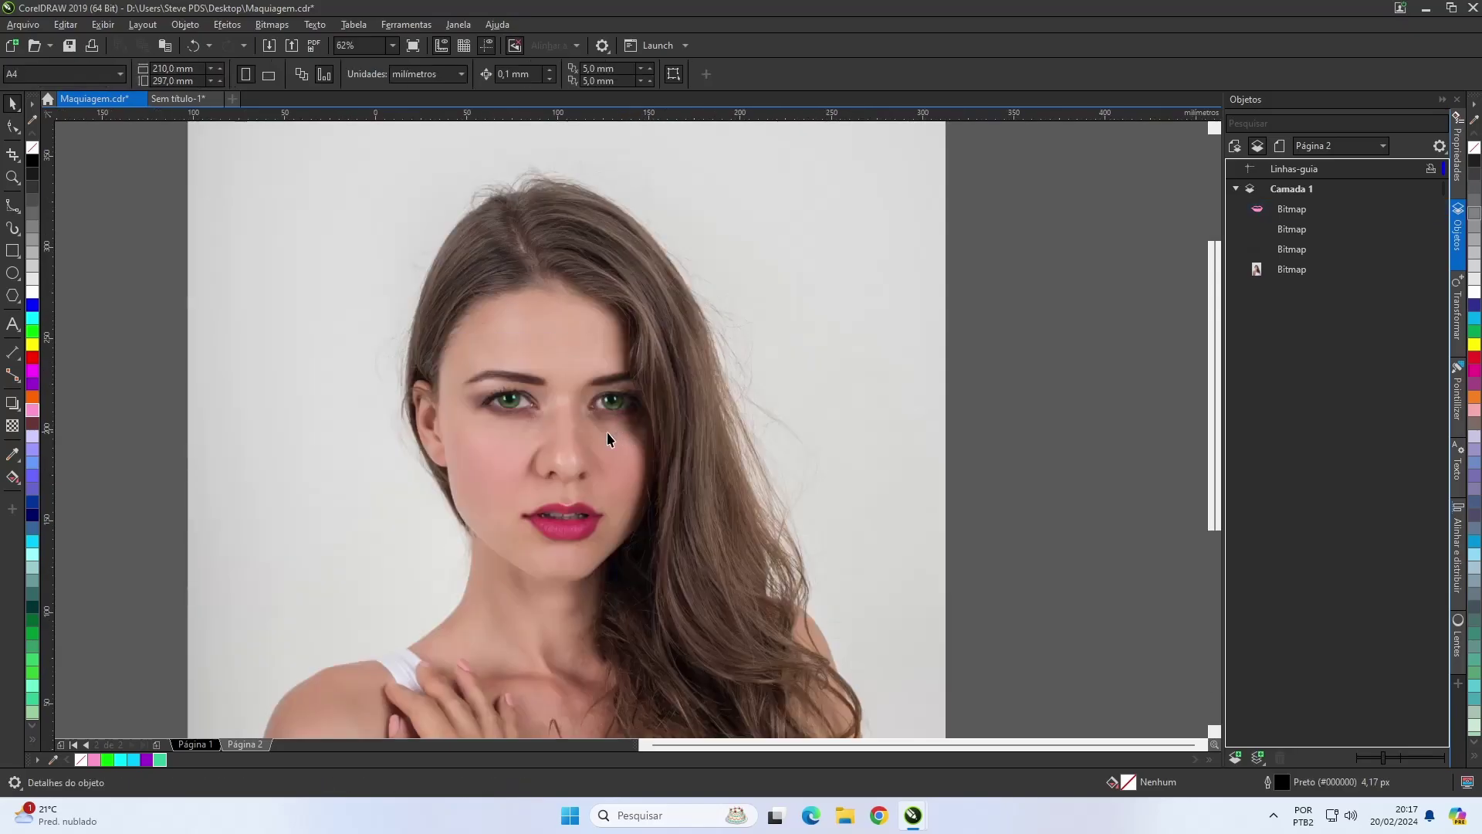
left_click_drag(146, 290, 762, 629)
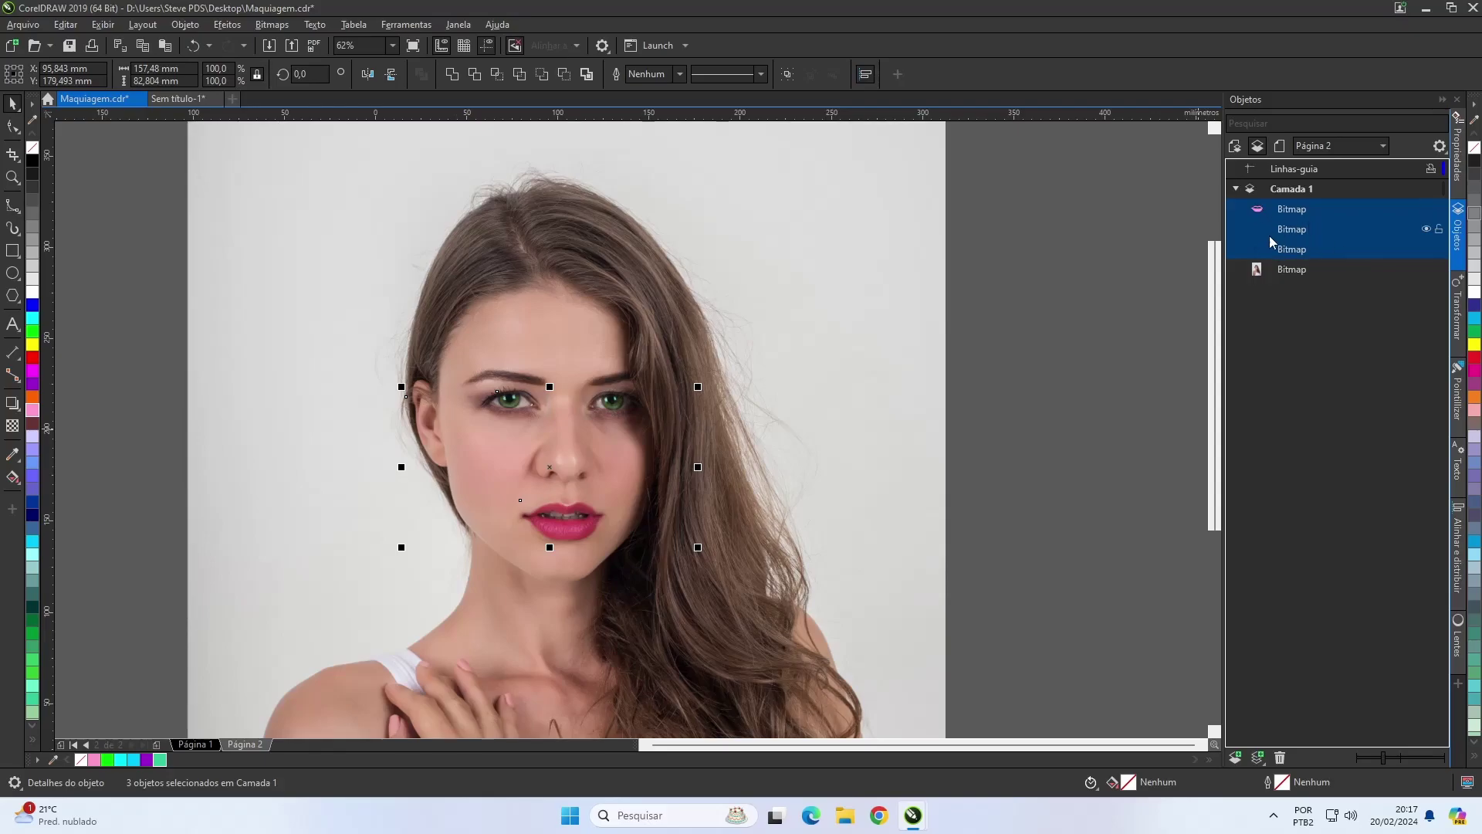
left_click(787, 73)
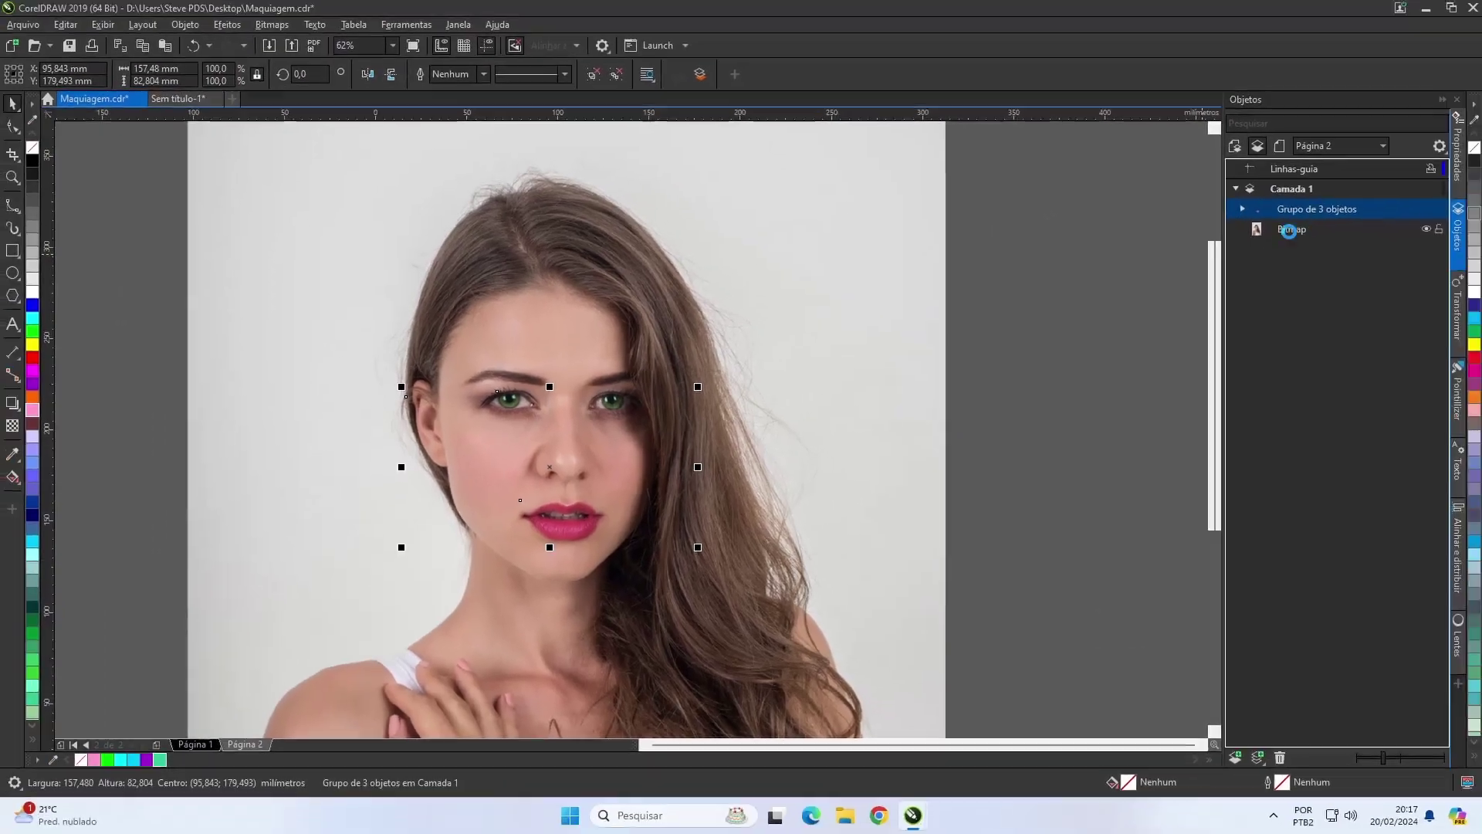
- Hide and show the green iris bitmap inside the makeup group to compare the eyes with and without it
left_click(1243, 208)
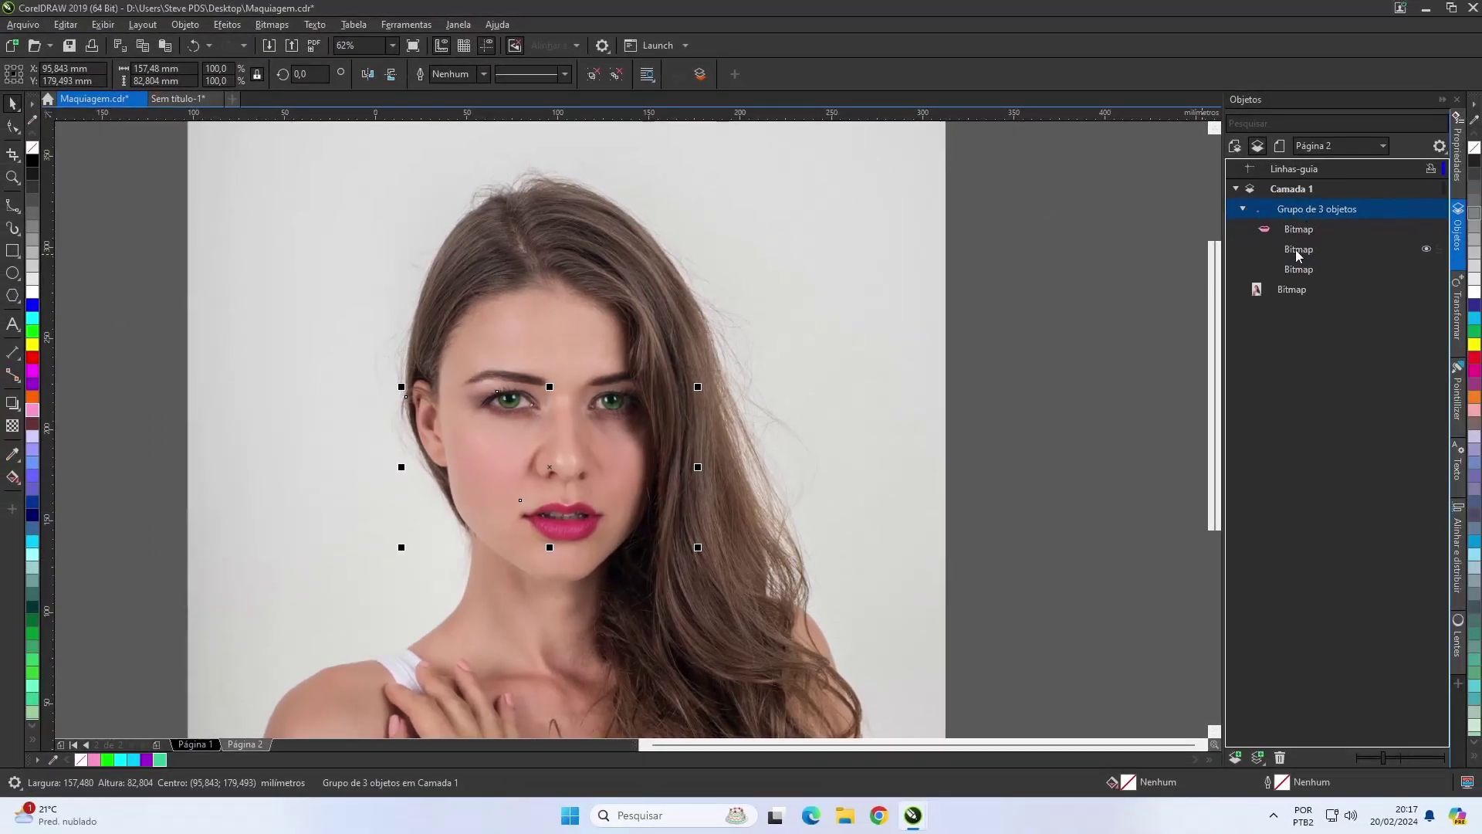
left_click(1298, 251)
left_click(1426, 249)
left_click(1049, 301)
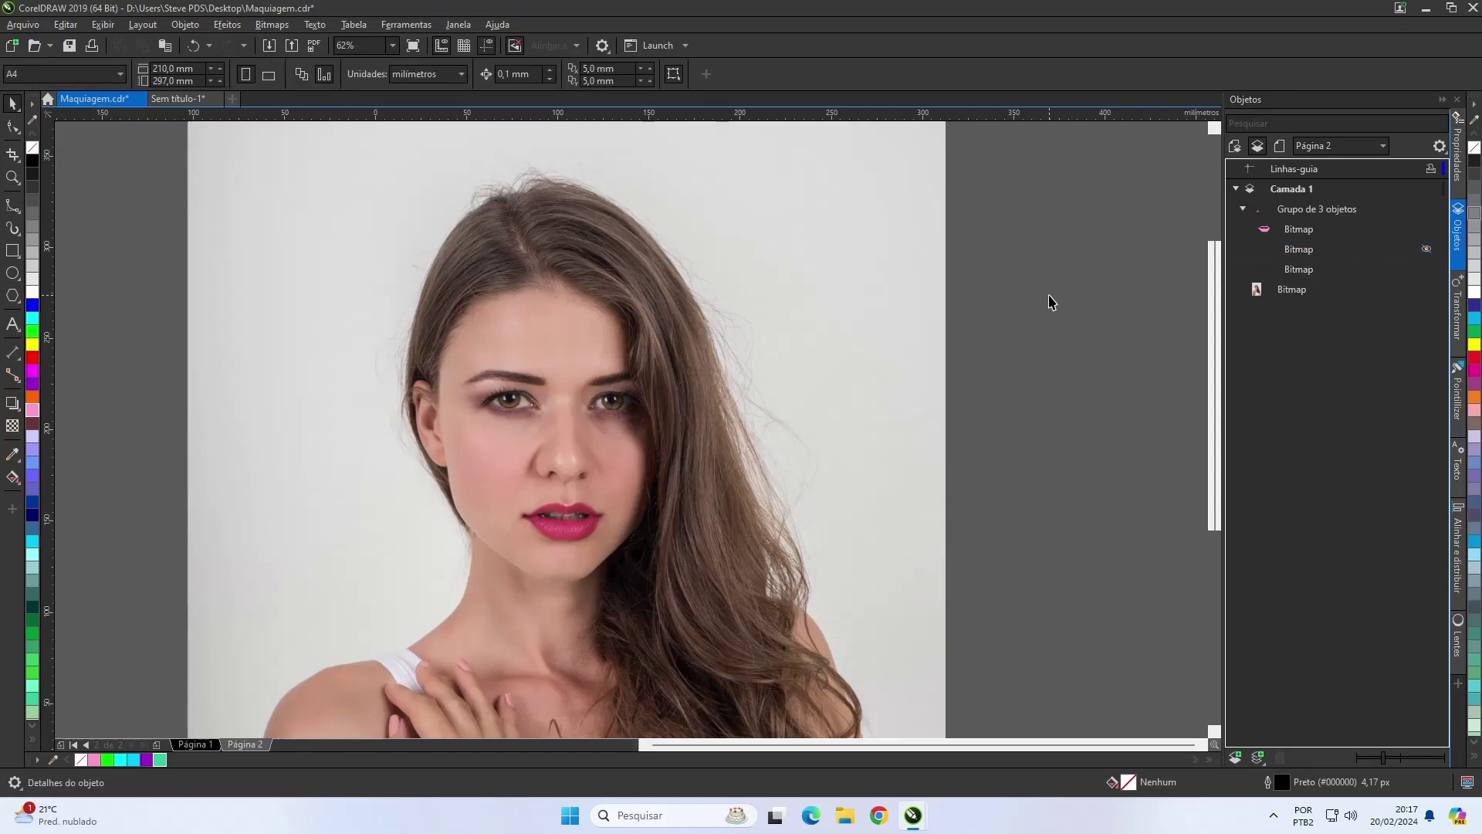
left_click(1426, 250)
left_click(1095, 275)
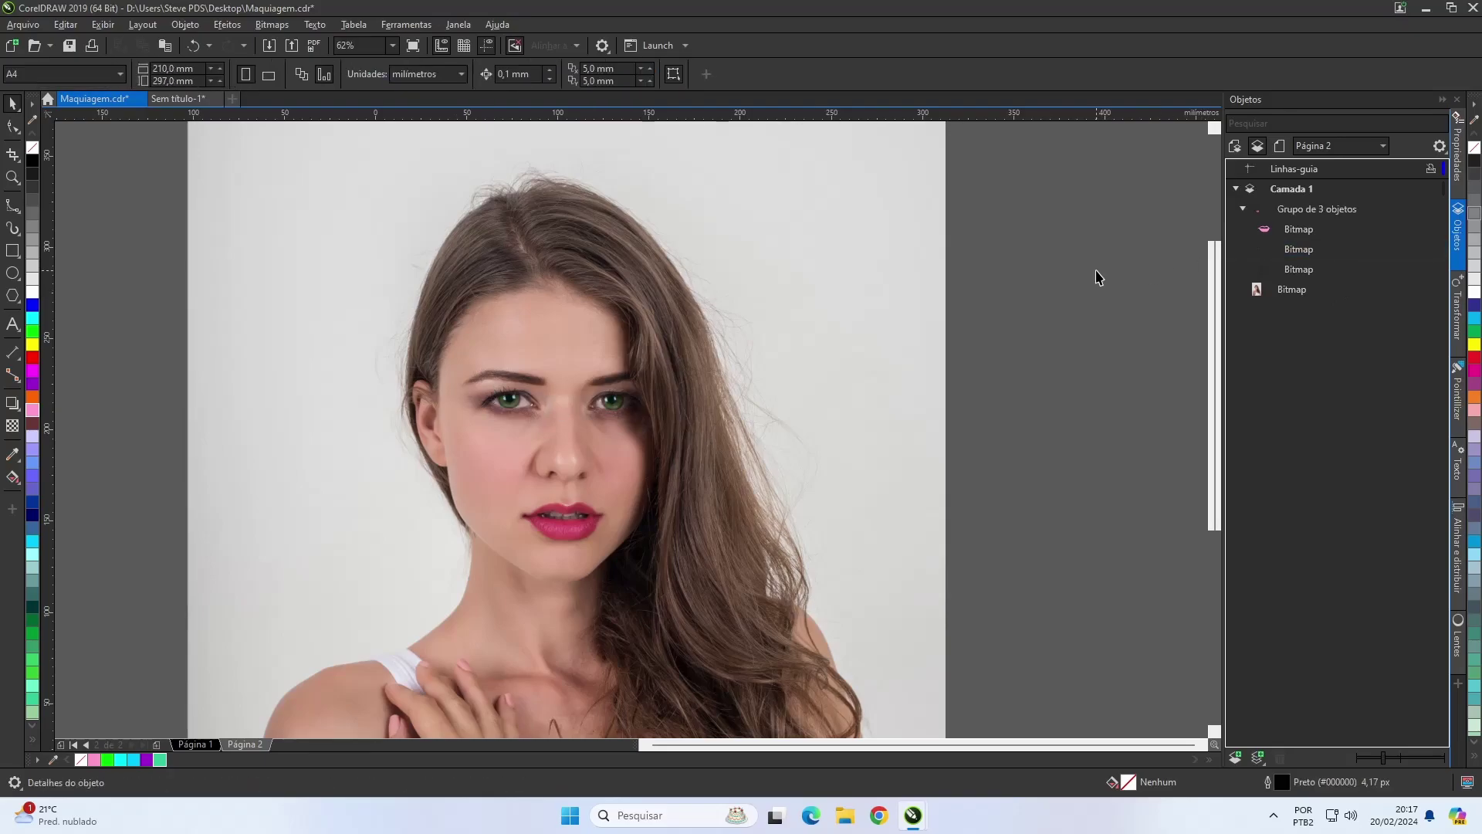
left_click(1247, 211)
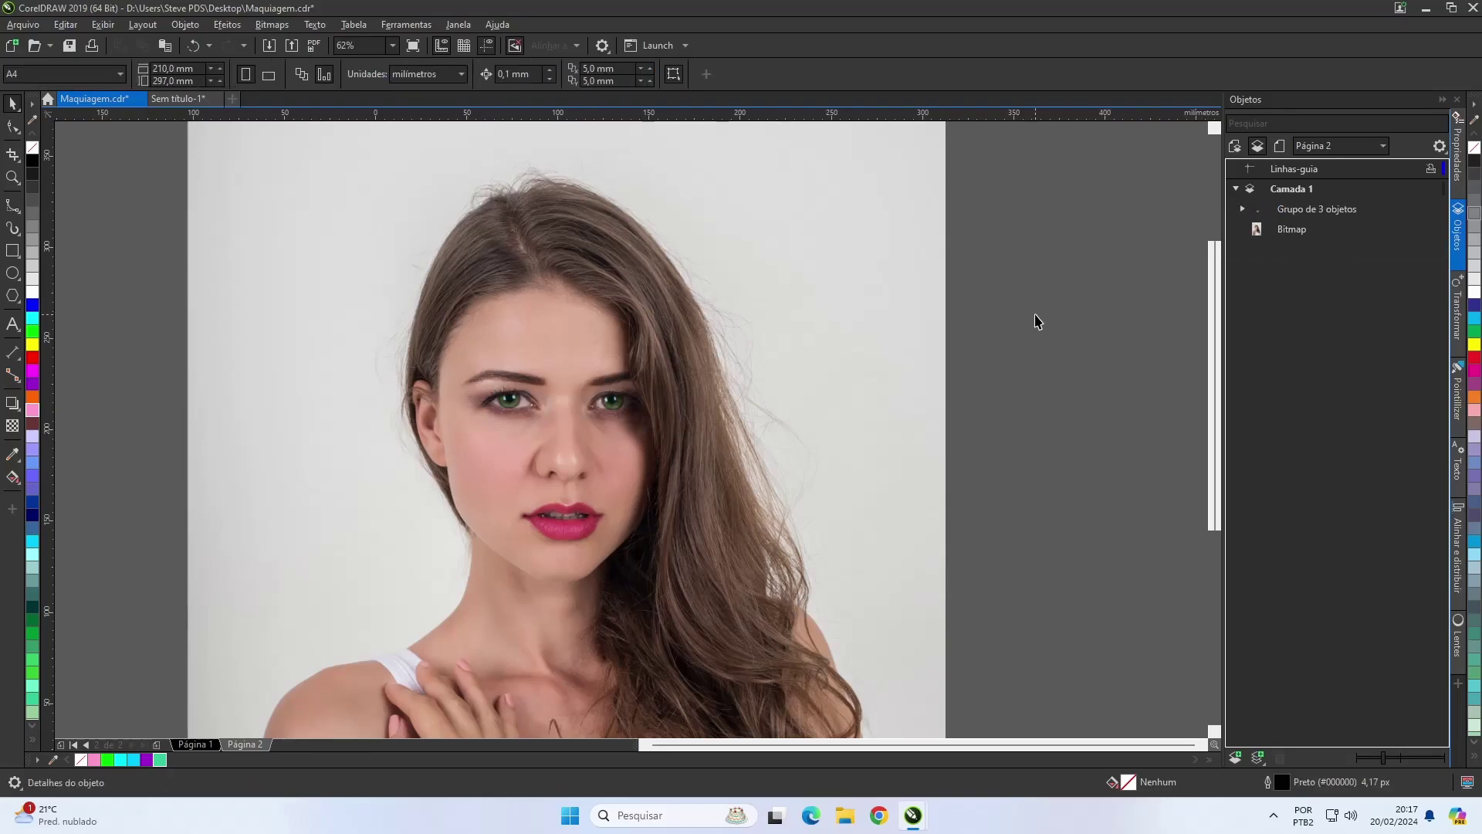
key("F4")
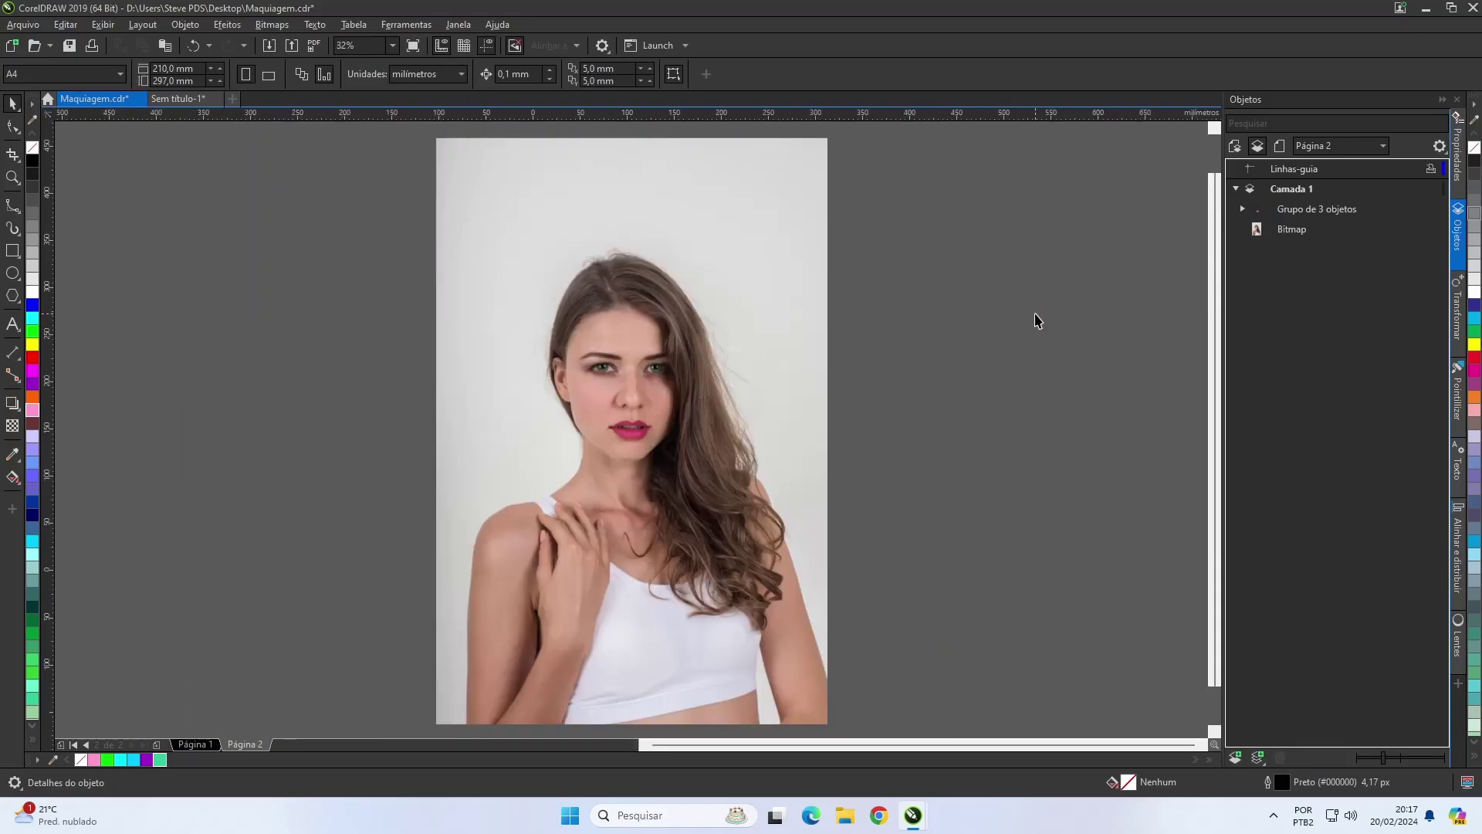
key("z")
left_click_drag(528, 236, 725, 486)
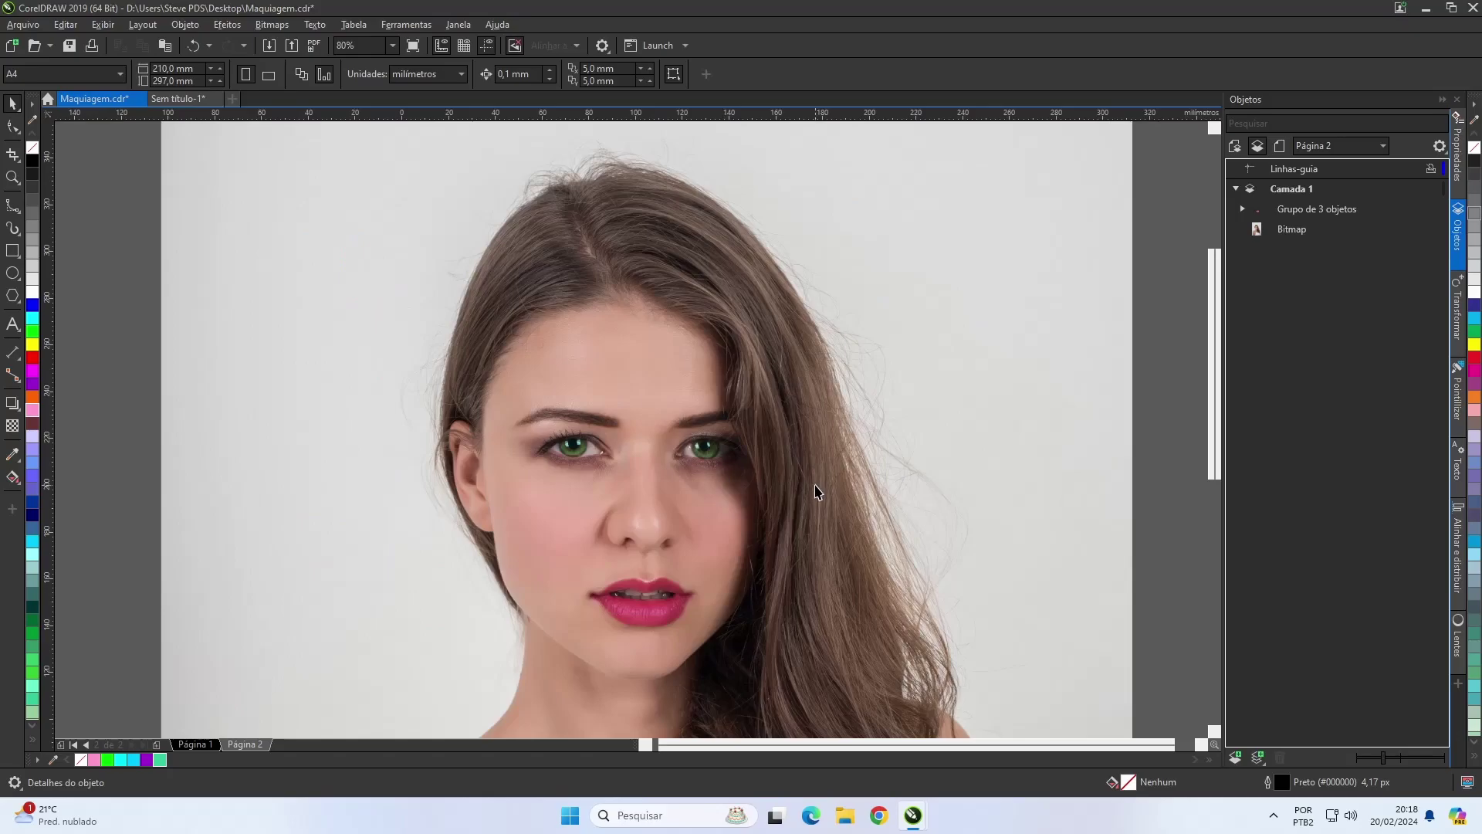
key("F3")
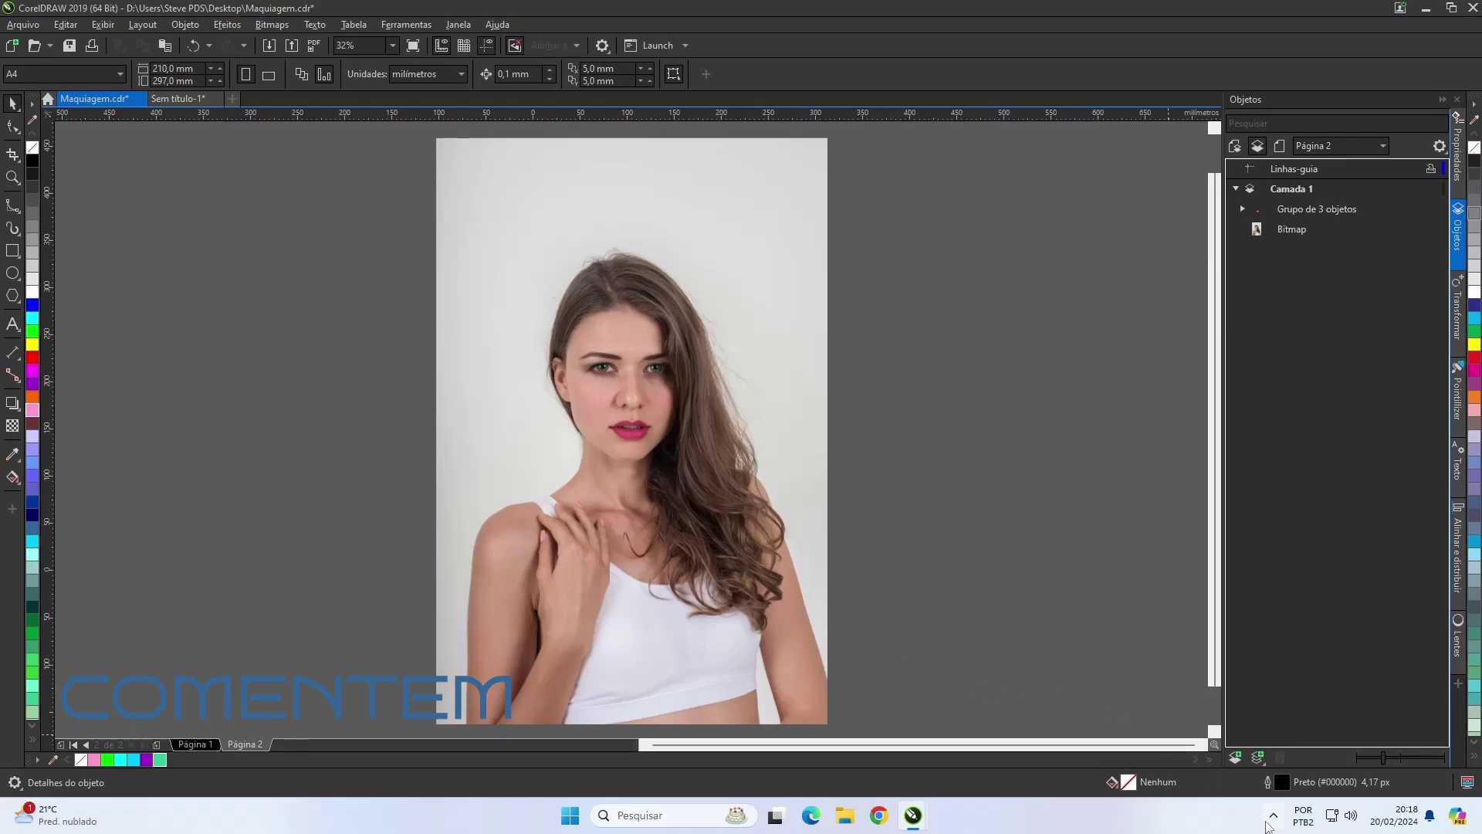
left_click(1274, 815)
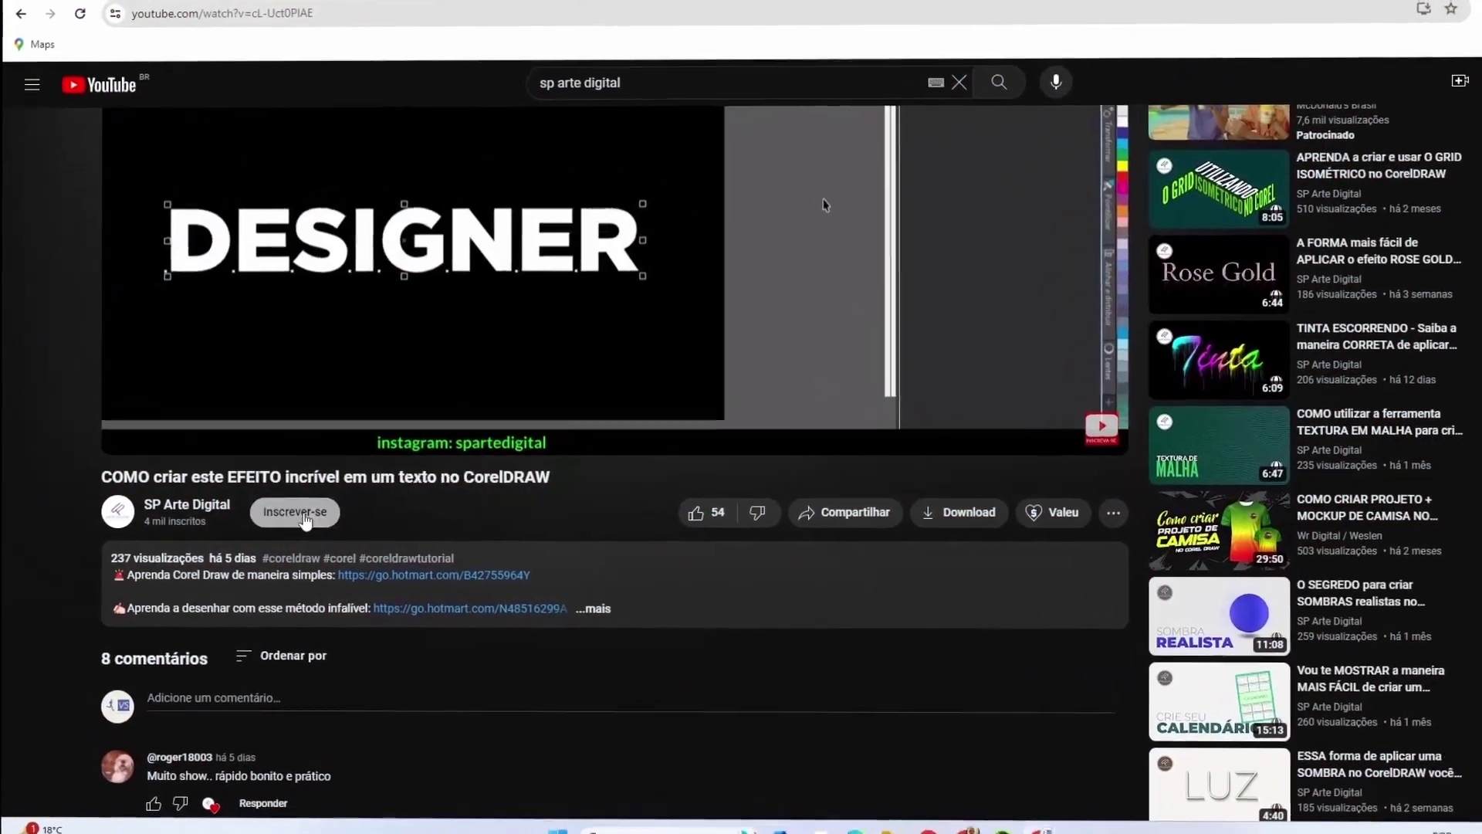
- In YouTube, subscribe to the SP Arte Digital channel and turn on its notifications
left_click(305, 522)
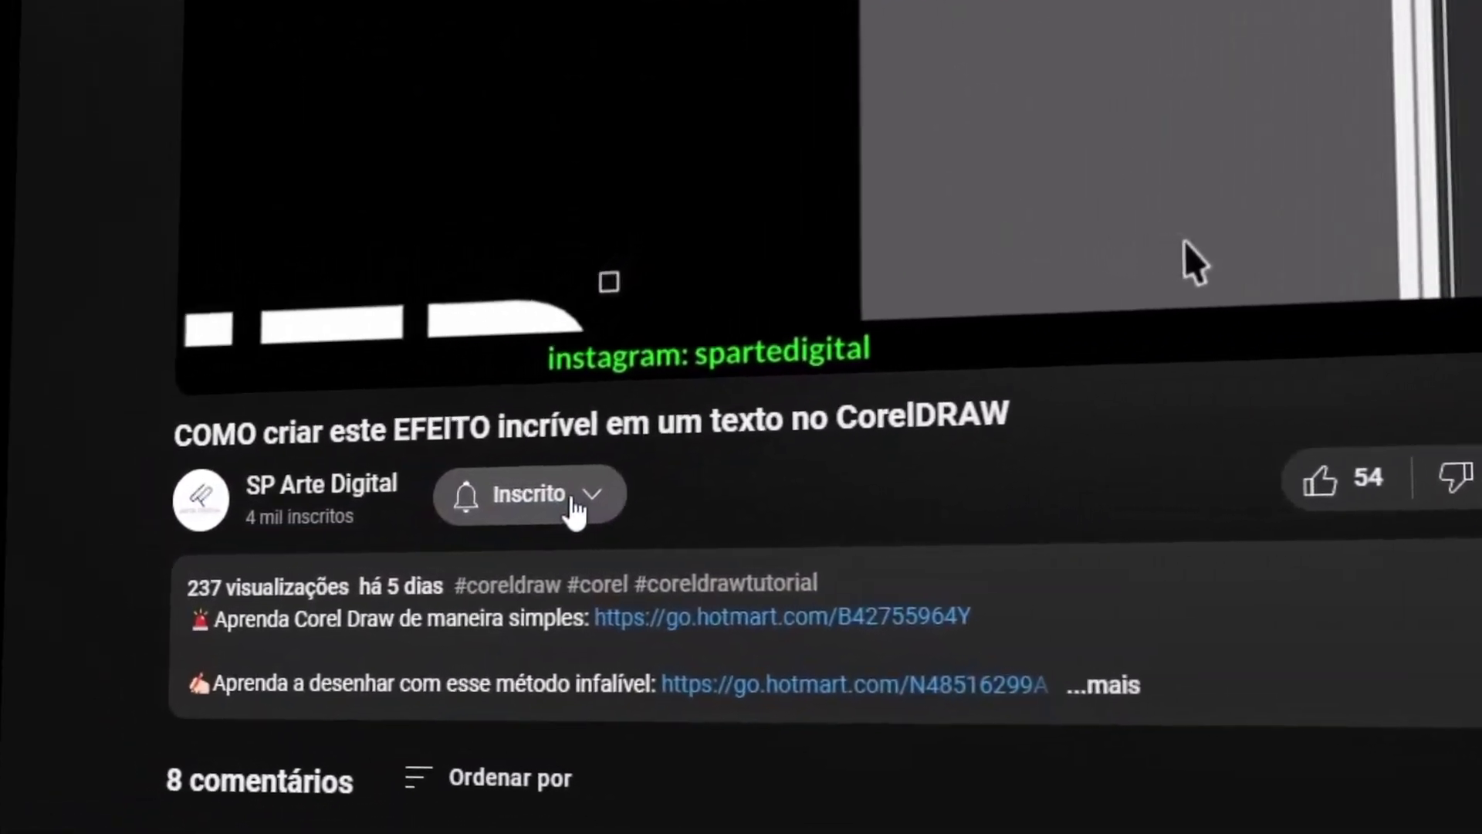
left_click(571, 510)
left_click(557, 573)
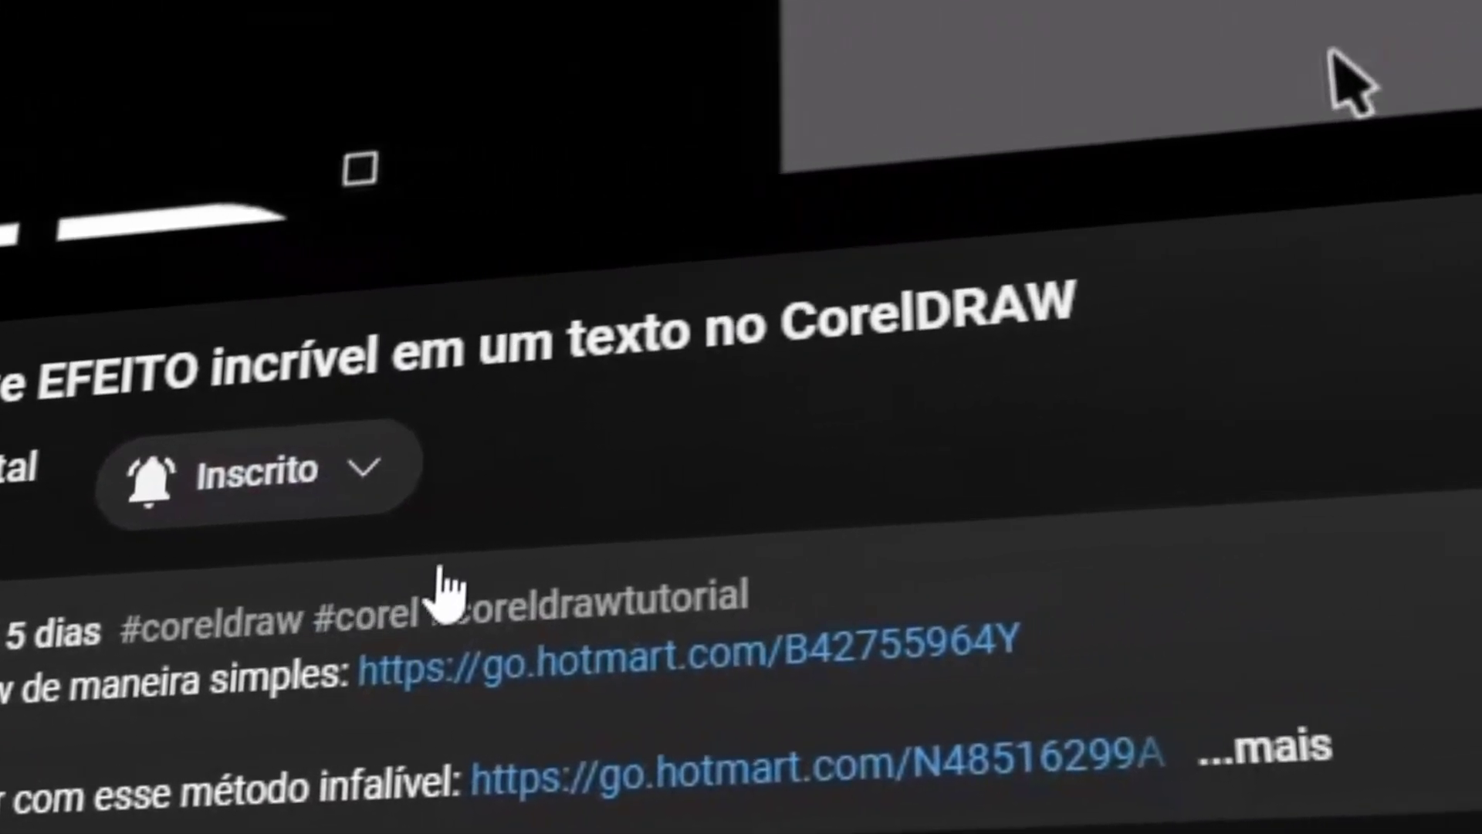